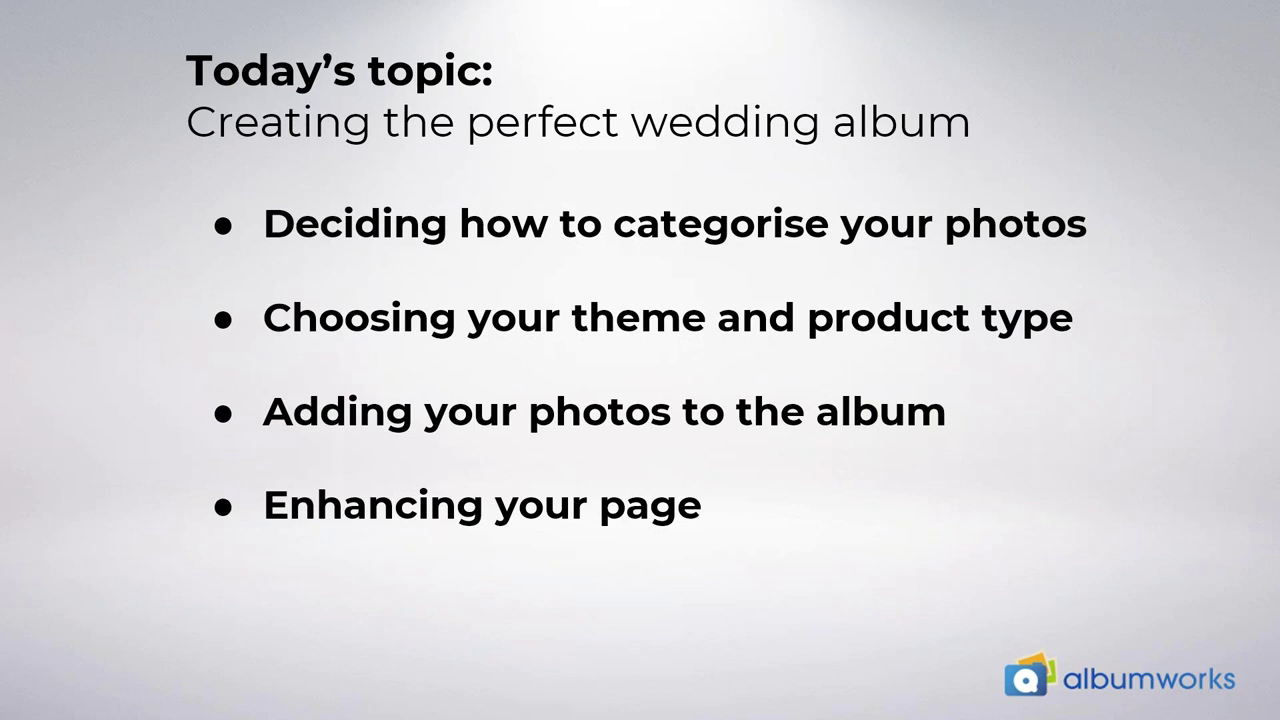
Step: Examine the subfolders of the Wedding folder inside Webinar Photos in File Explorer, and close the folder window
key(alt+Tab)
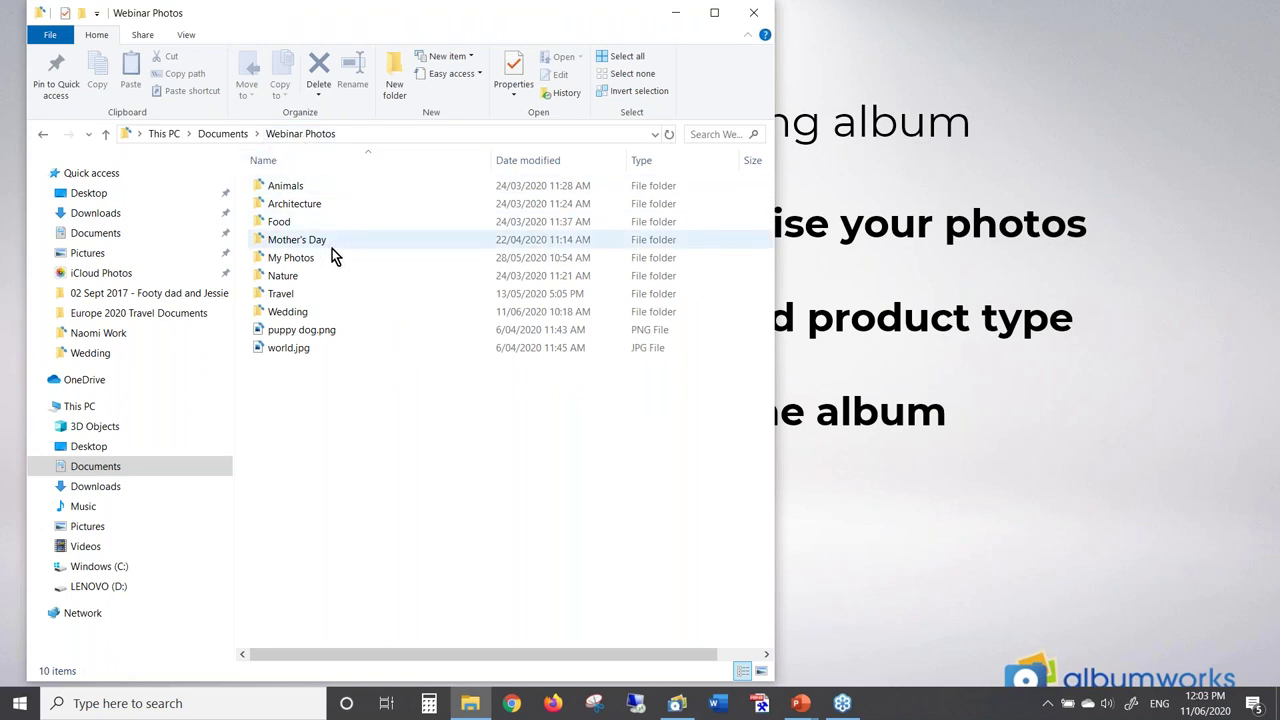
double_click(300, 311)
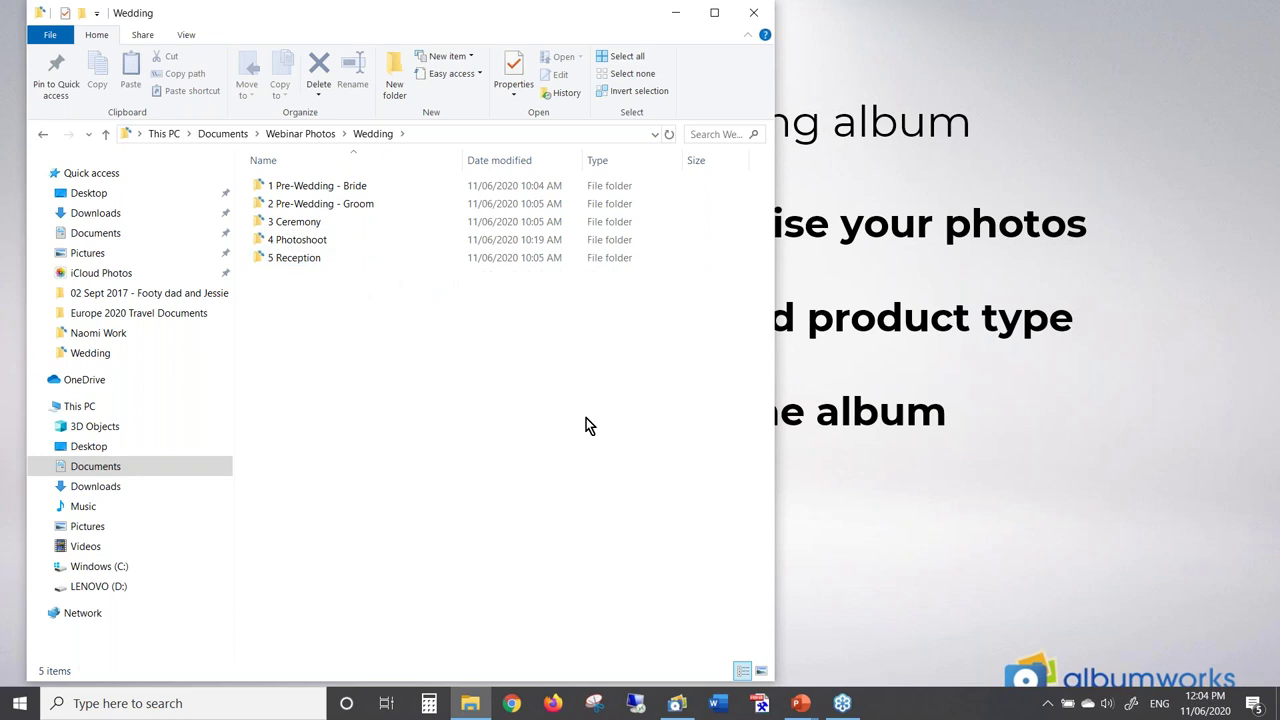
key(alt+Tab)
key(alt+Tab)
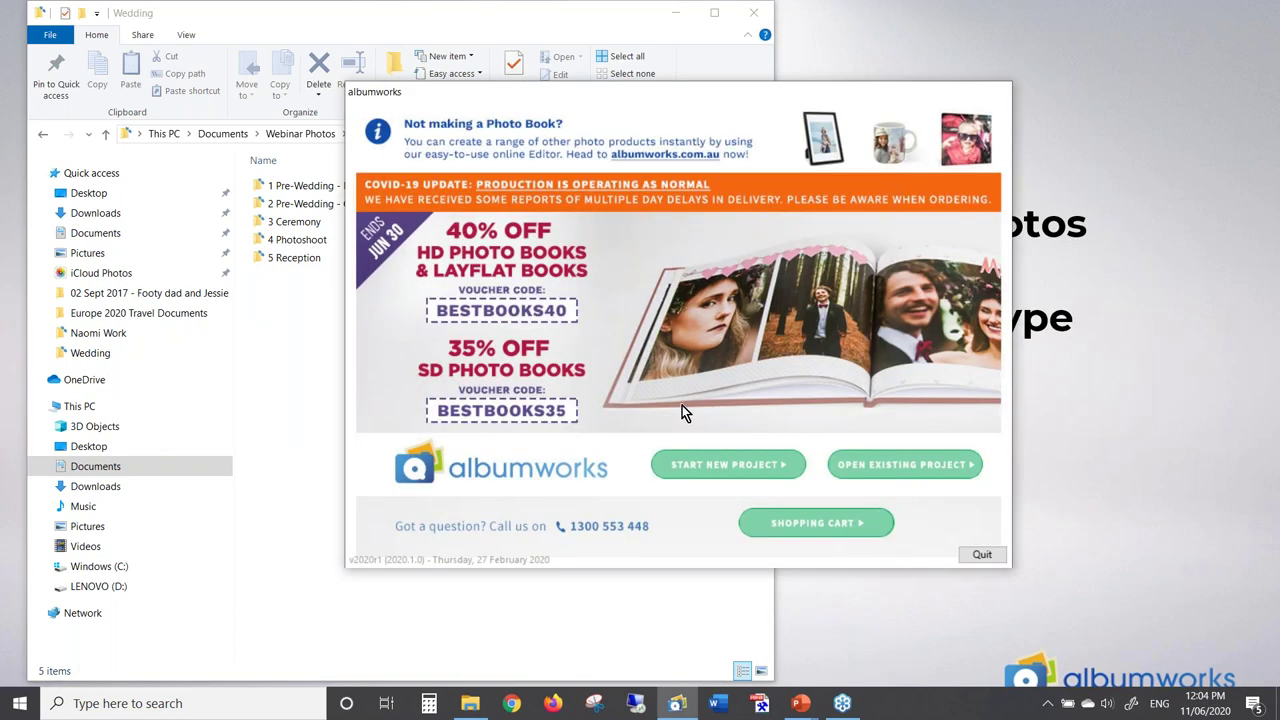
click(752, 14)
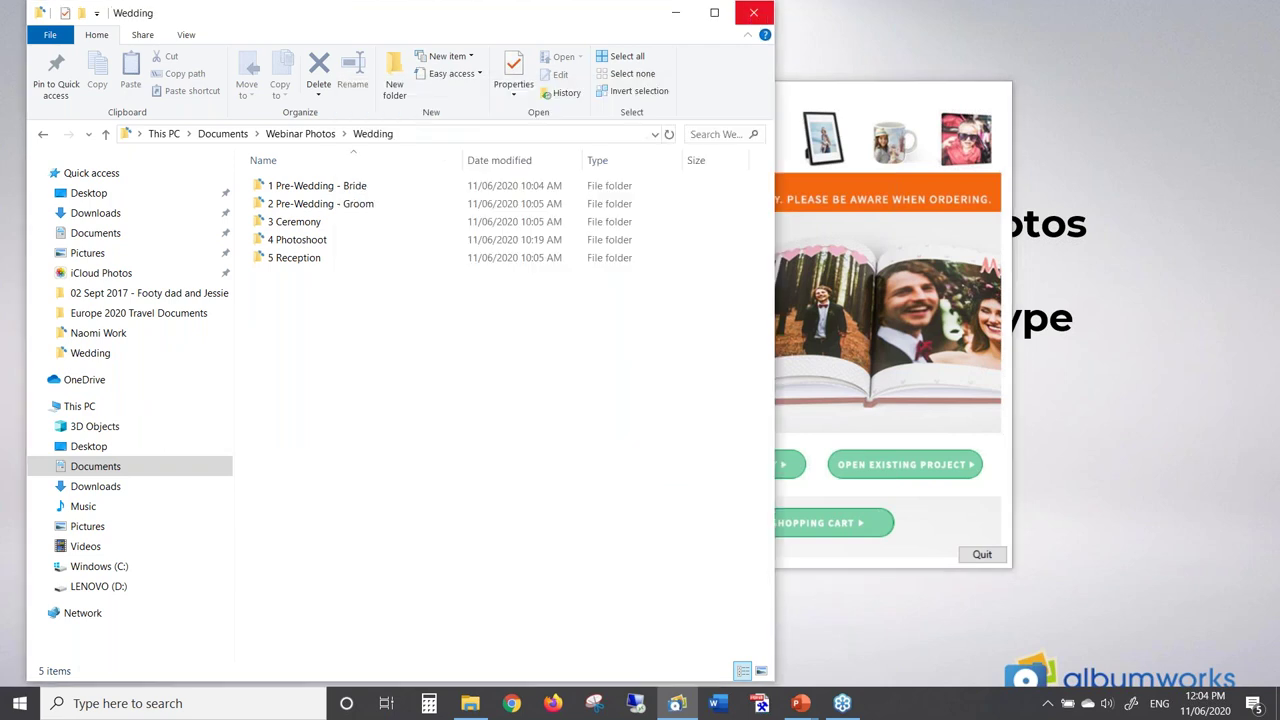
Step: Start a new project in albumworks in the Classic Photo Books - HD & SD category with the Elegant Wedding product type
click(731, 473)
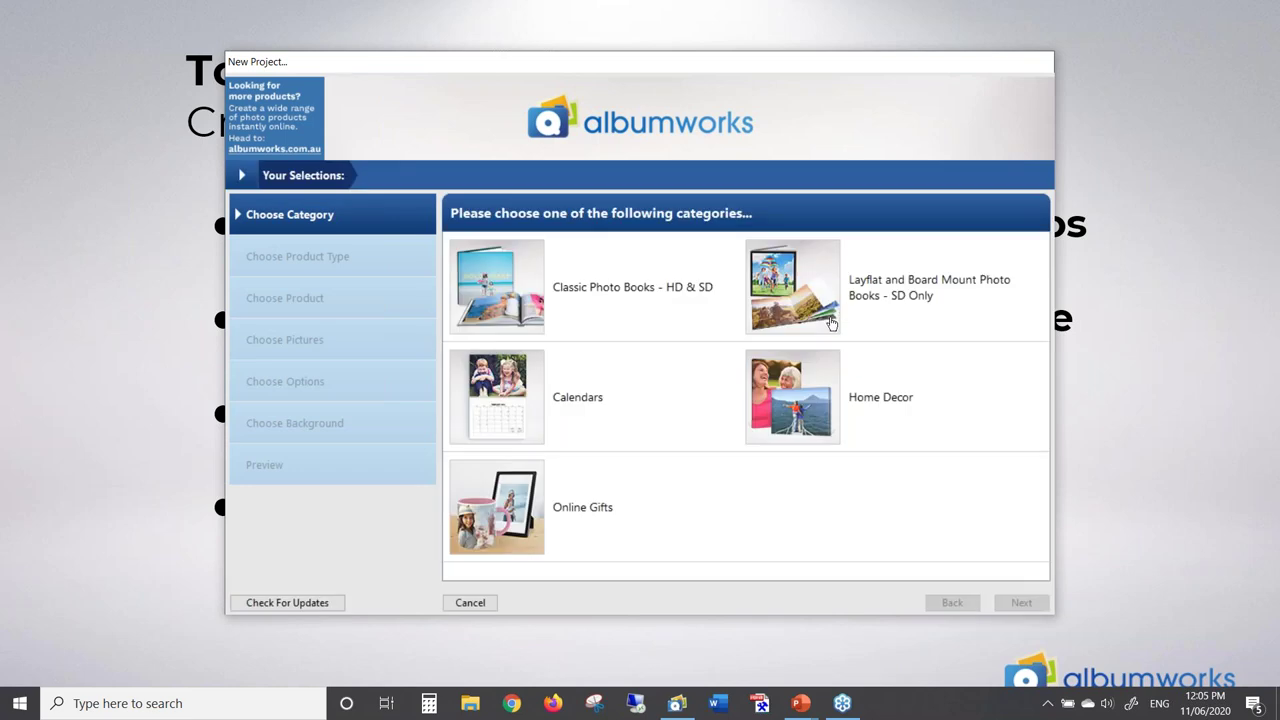
click(494, 293)
double_click(494, 293)
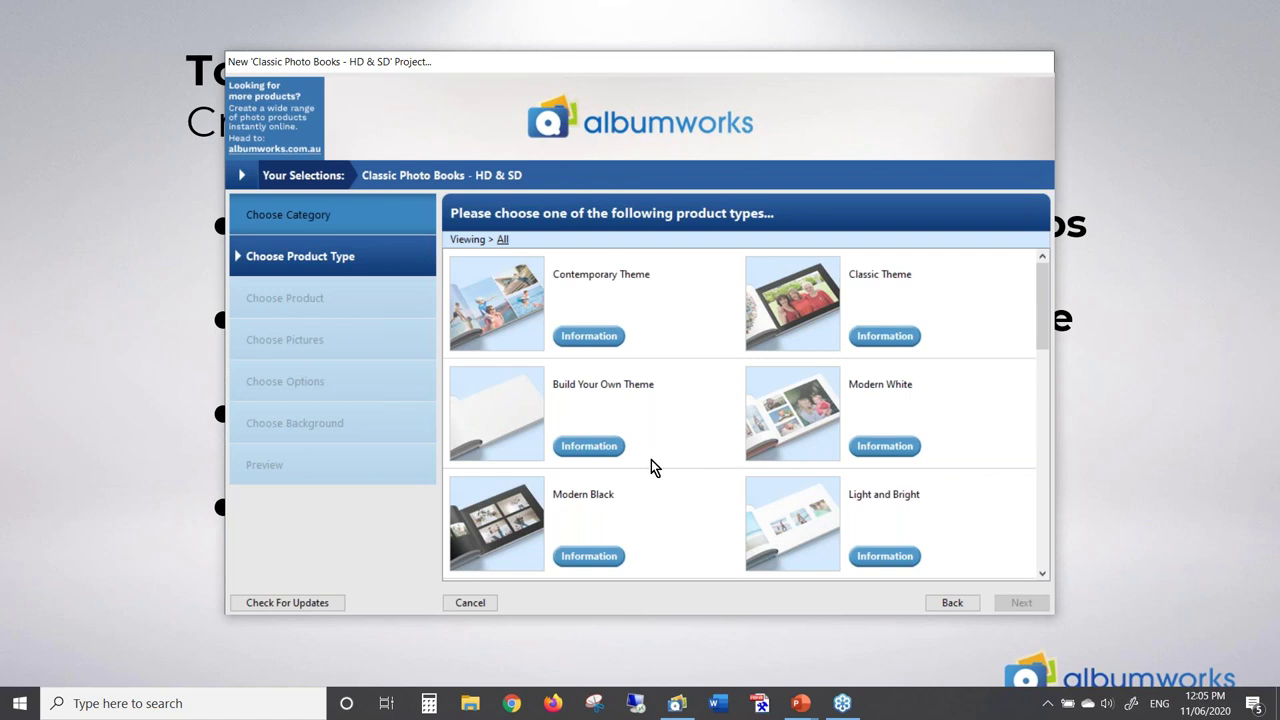
scroll(651, 467, down, 10)
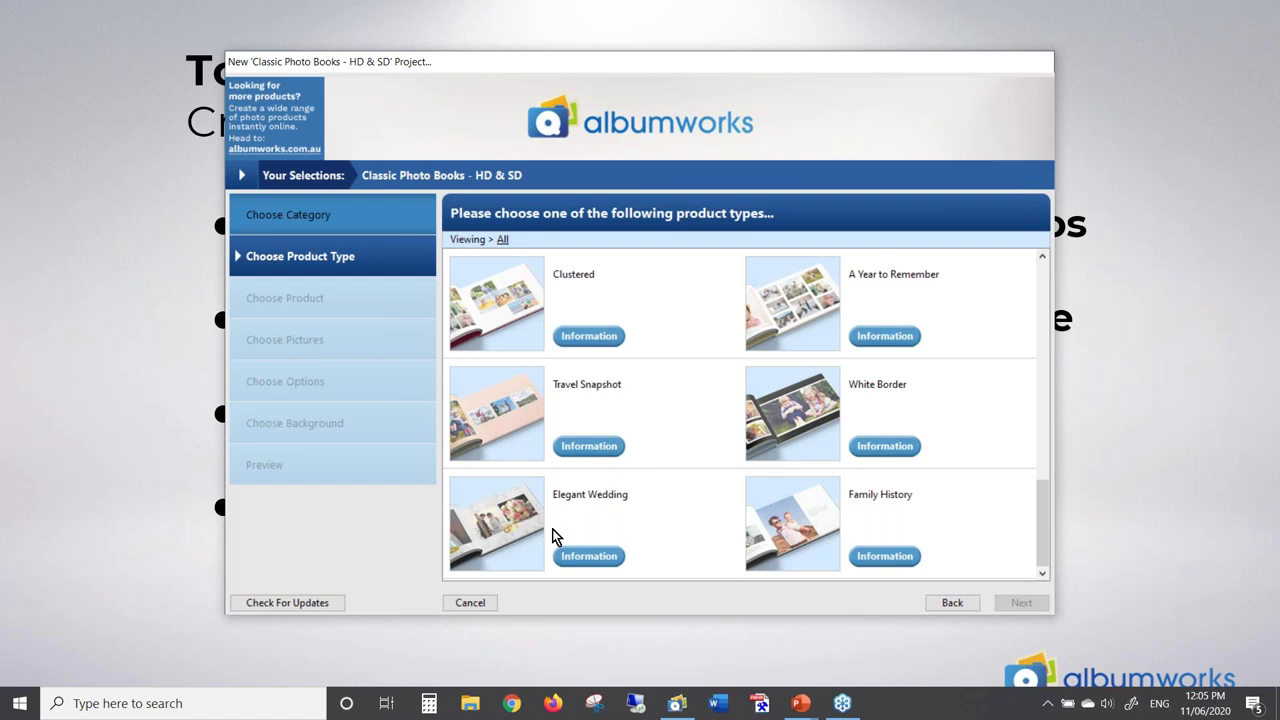
click(485, 510)
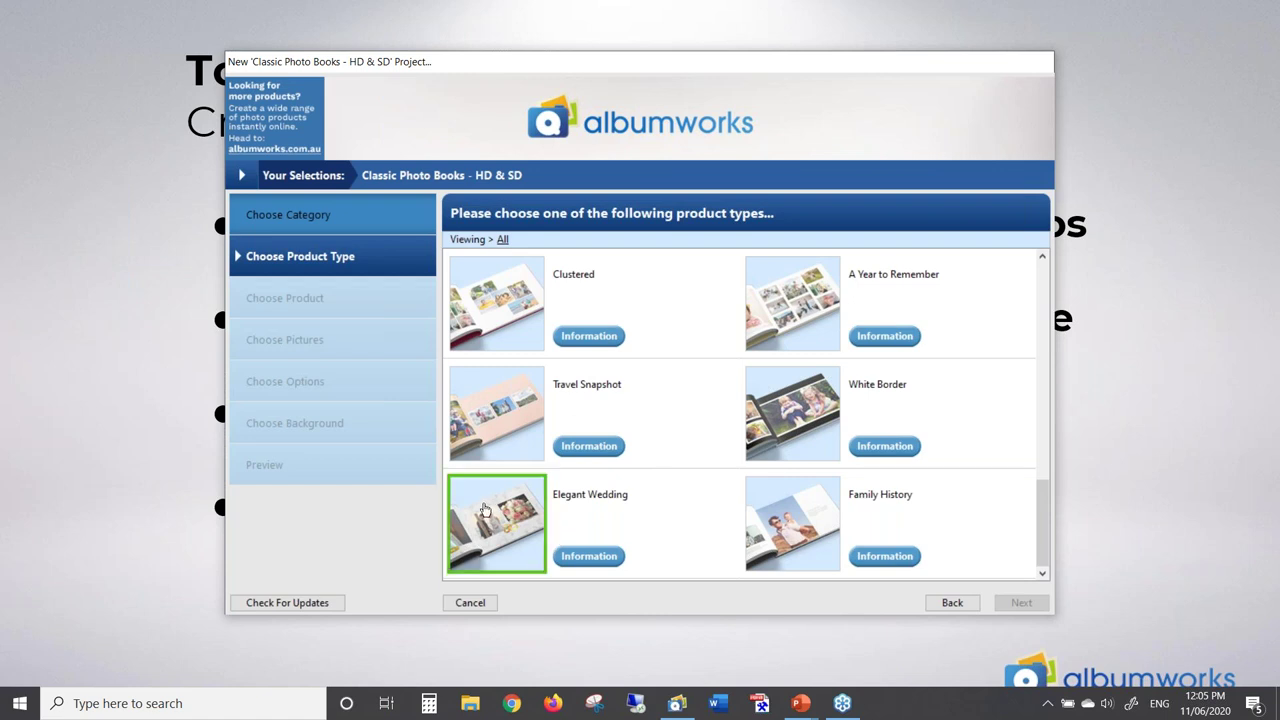
double_click(485, 510)
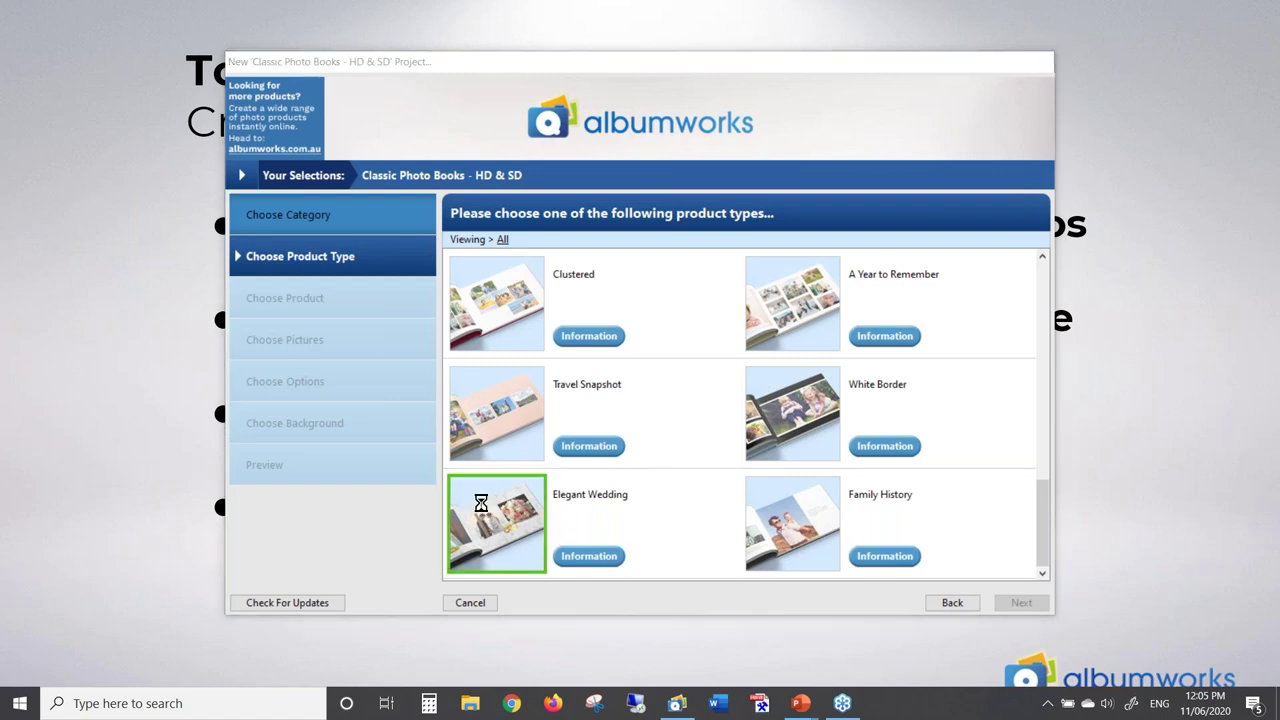
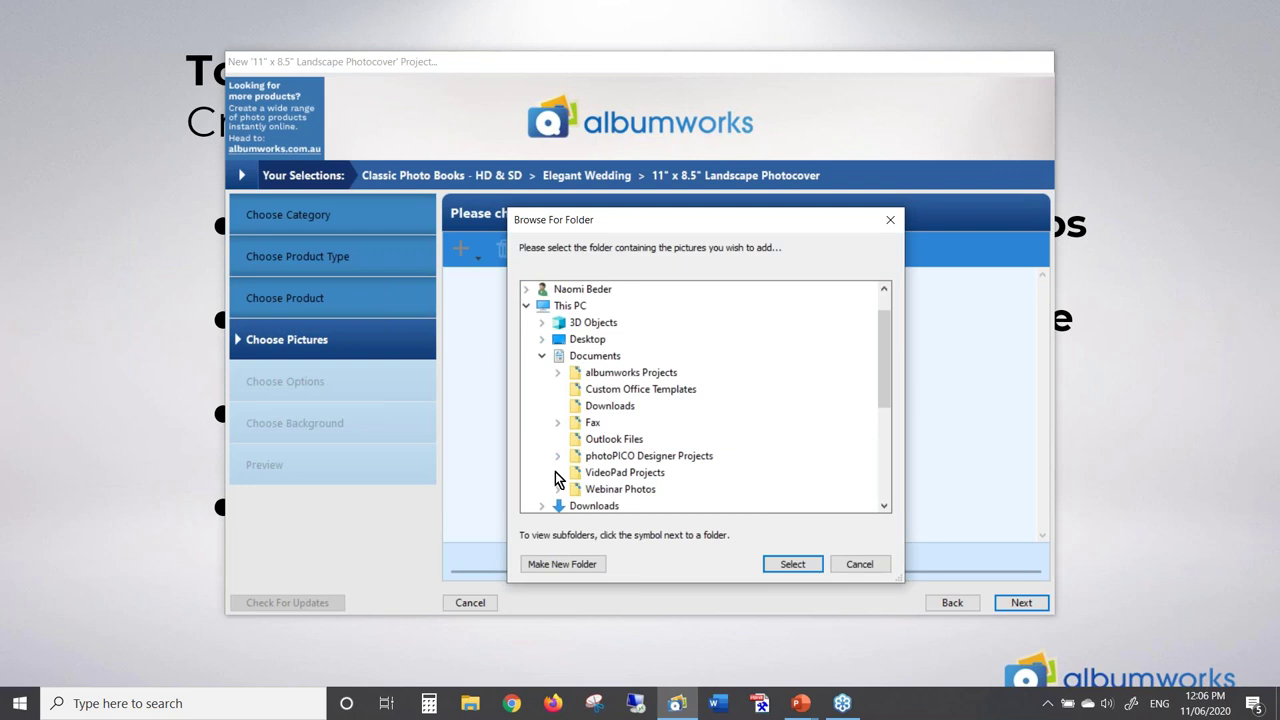
Step: Add the pictures from the 4 Photoshoot subfolder of Wedding, inside the Webinar Photos folder, to the project
click(558, 489)
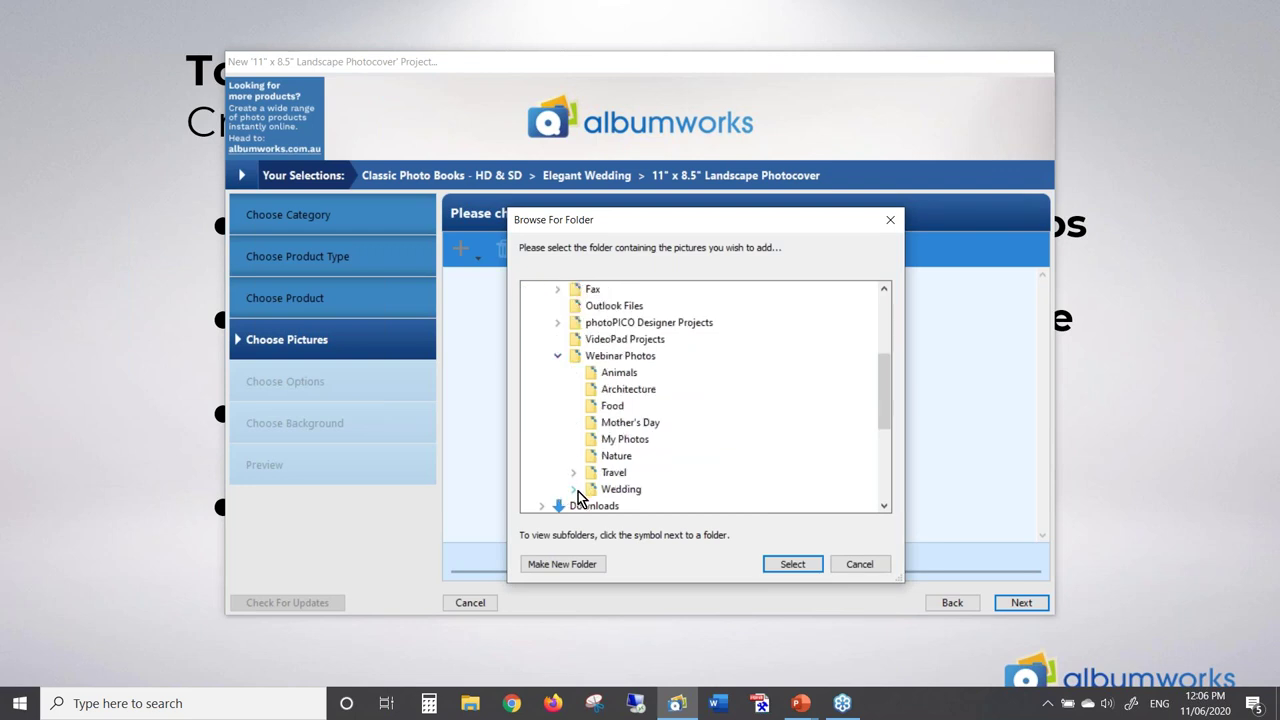
click(574, 490)
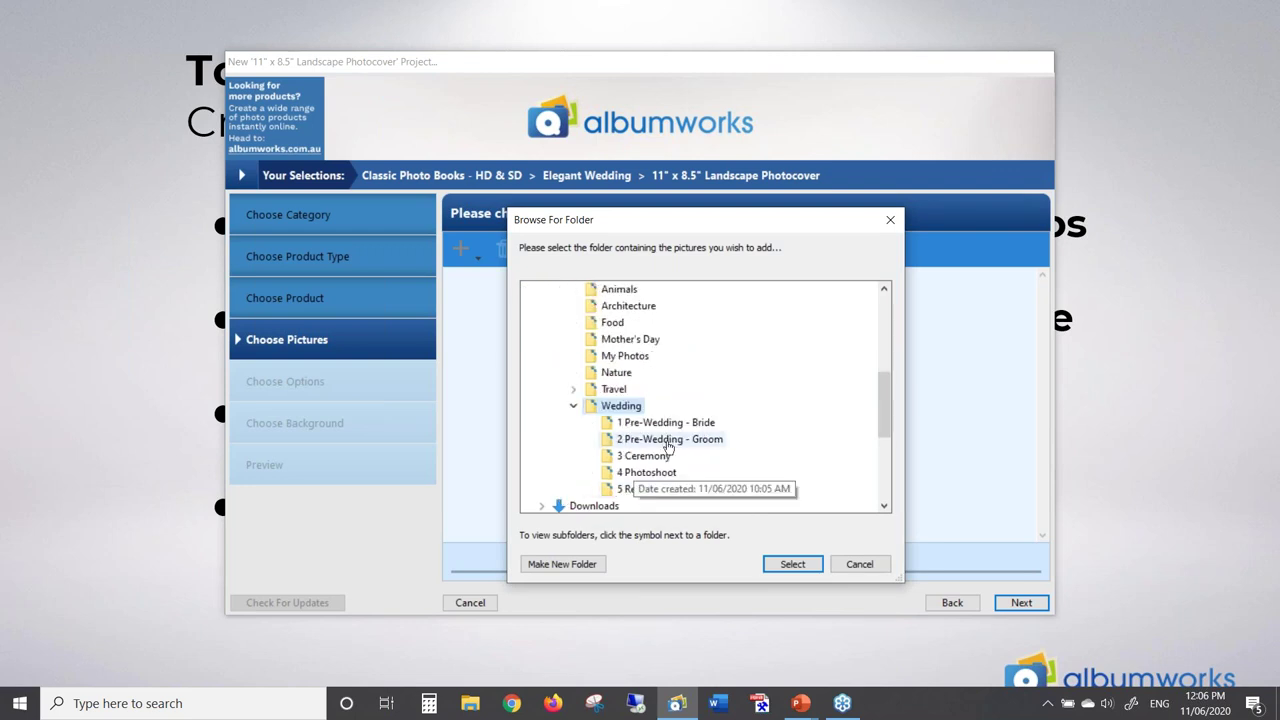
click(702, 478)
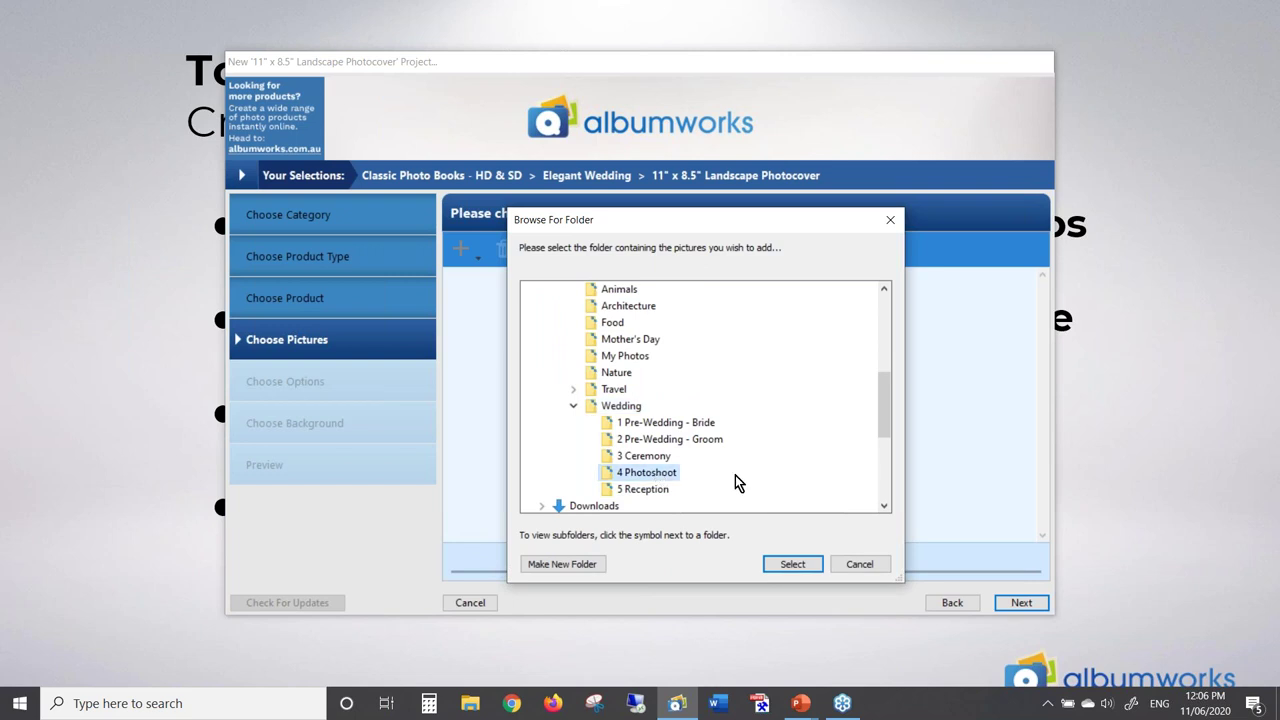
click(792, 565)
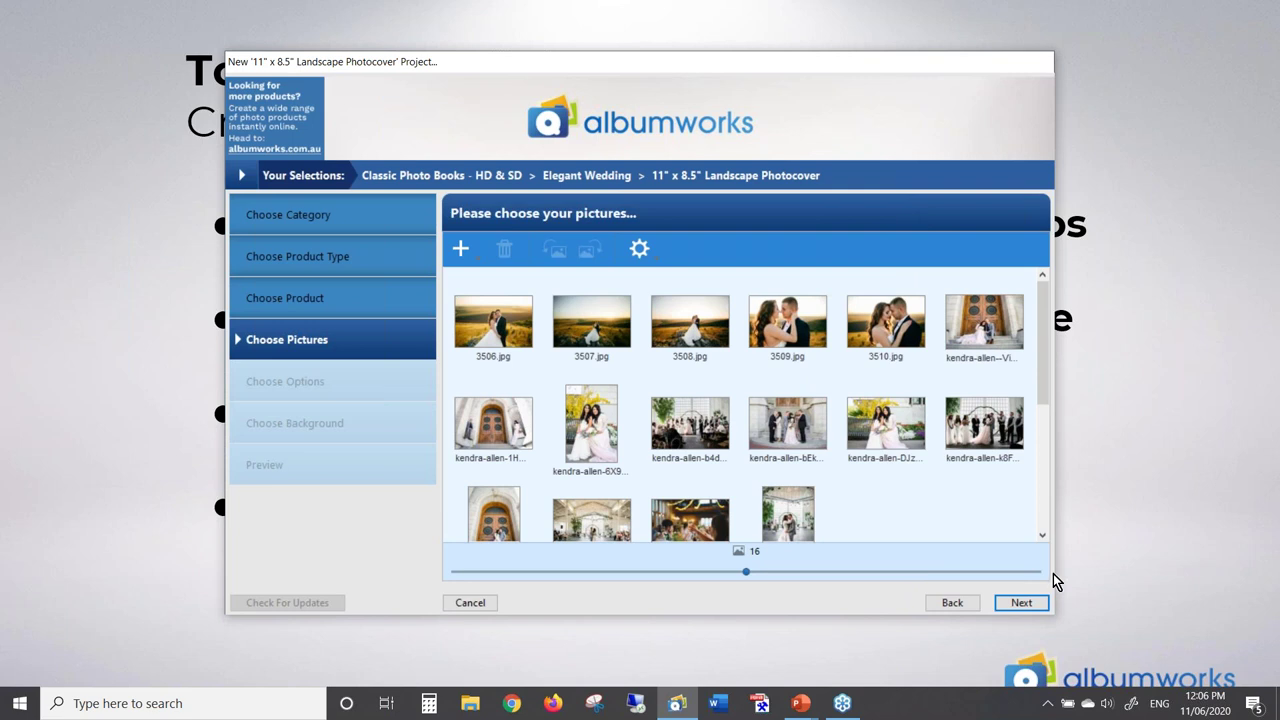
Step: Create the project under the name "Our Wedding" and upgrade the photo book to High Definition
click(1020, 603)
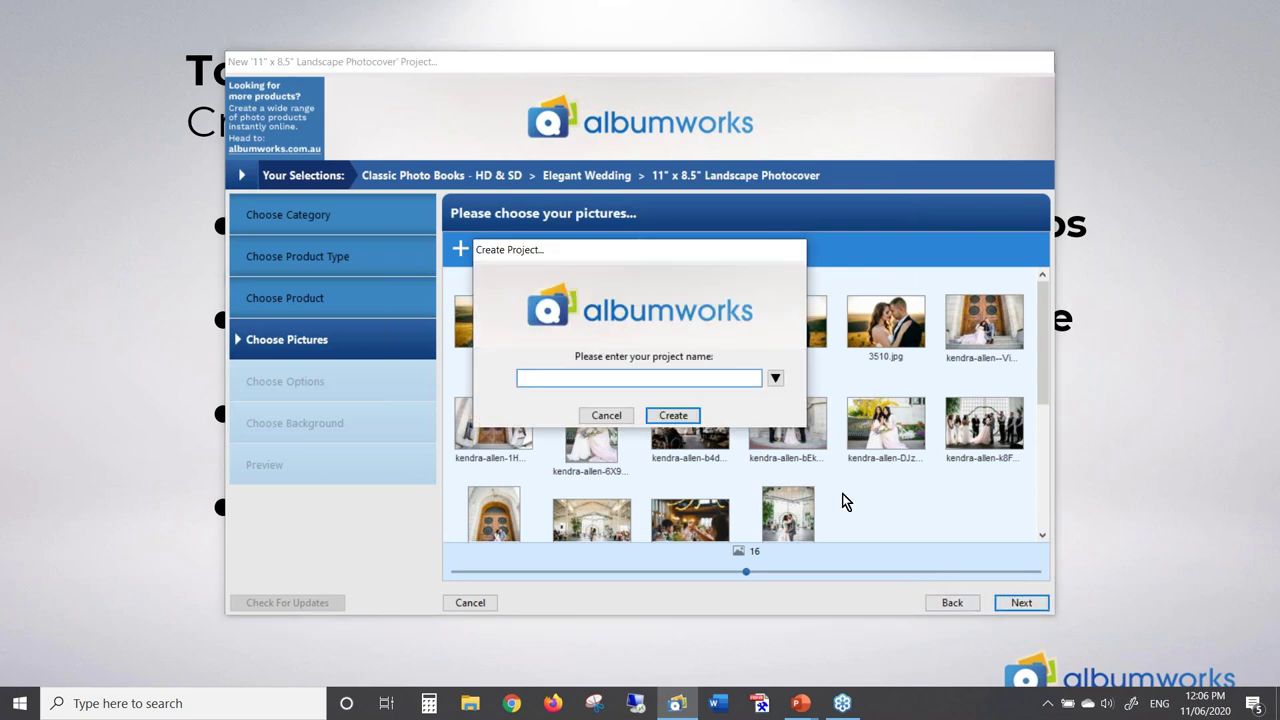
text(Our Wedding)
click(670, 412)
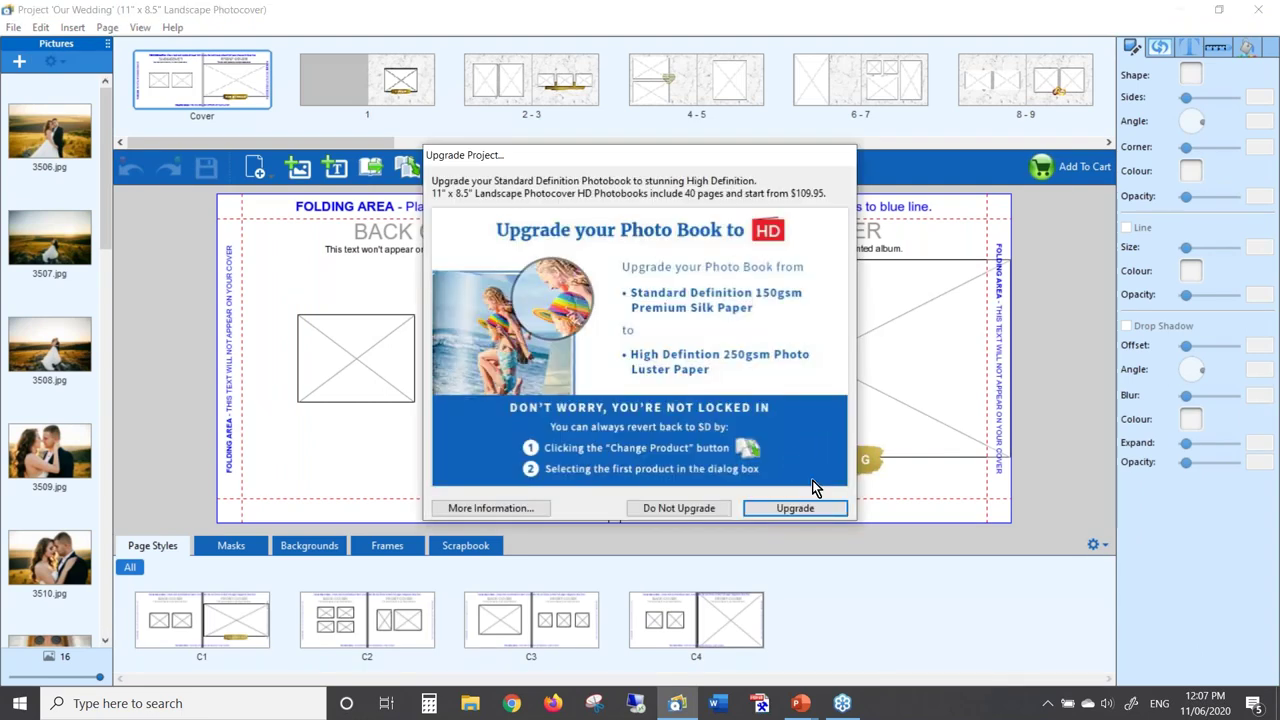
click(807, 510)
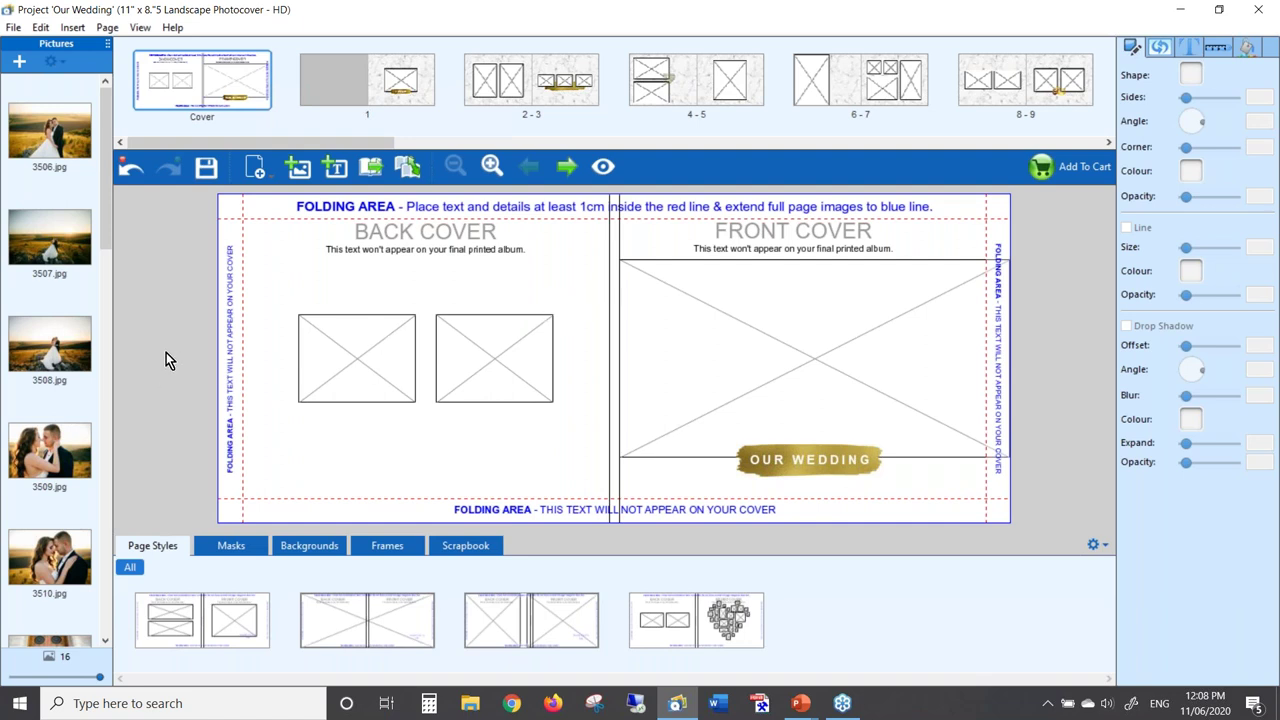
Step: Fill the front cover frame with 3506.jpg after trying 3509.jpg, and delete the "OUR WEDDING" text with its gold brush stroke
drag(50, 450, 661, 372)
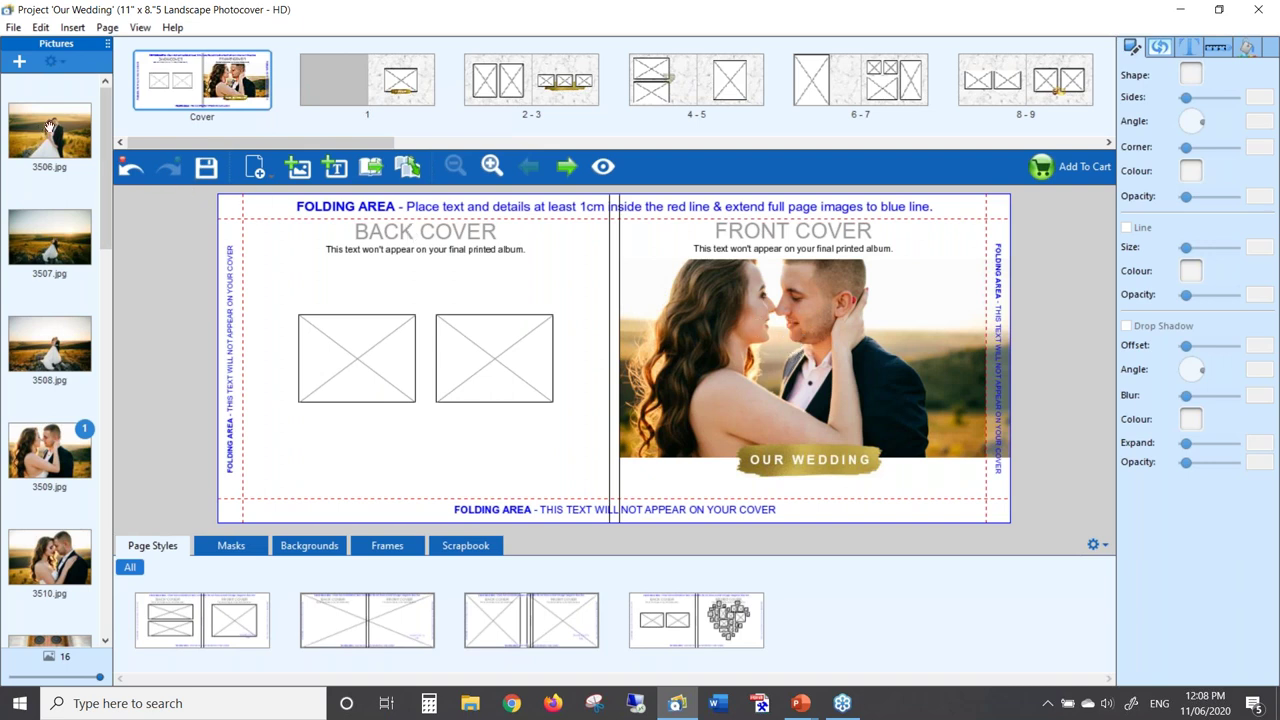
drag(50, 128, 781, 345)
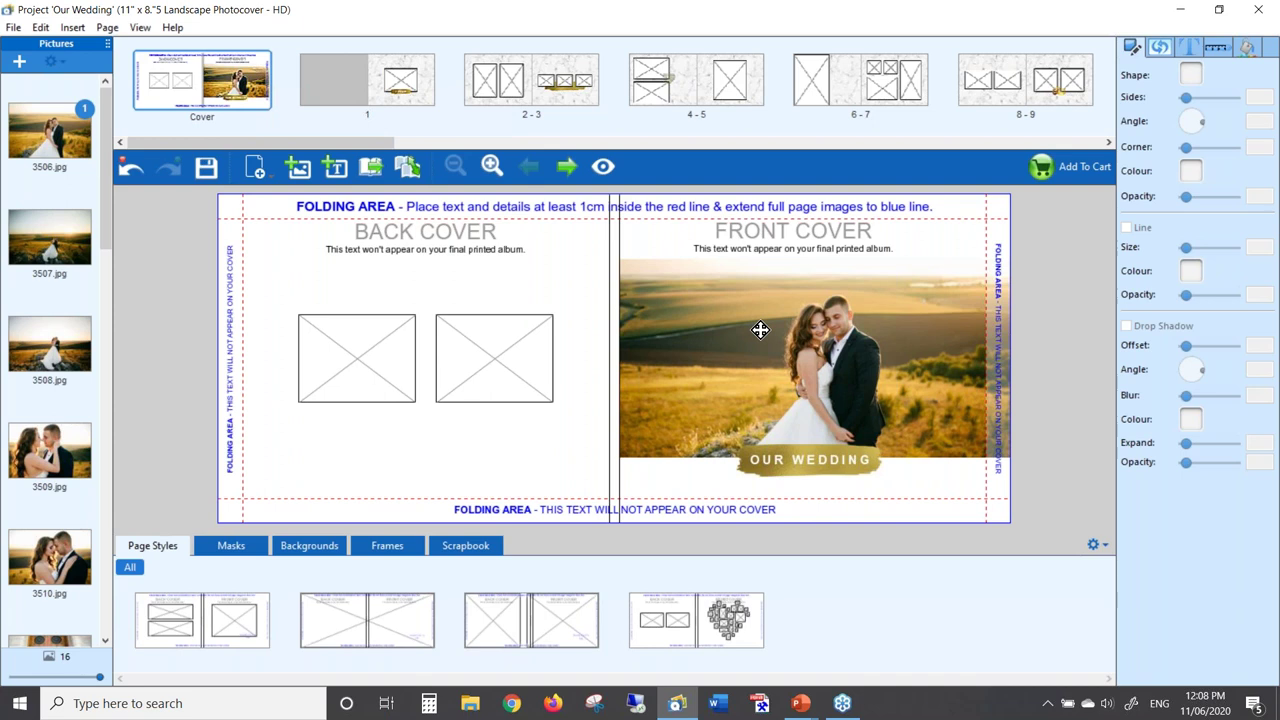
click(830, 462)
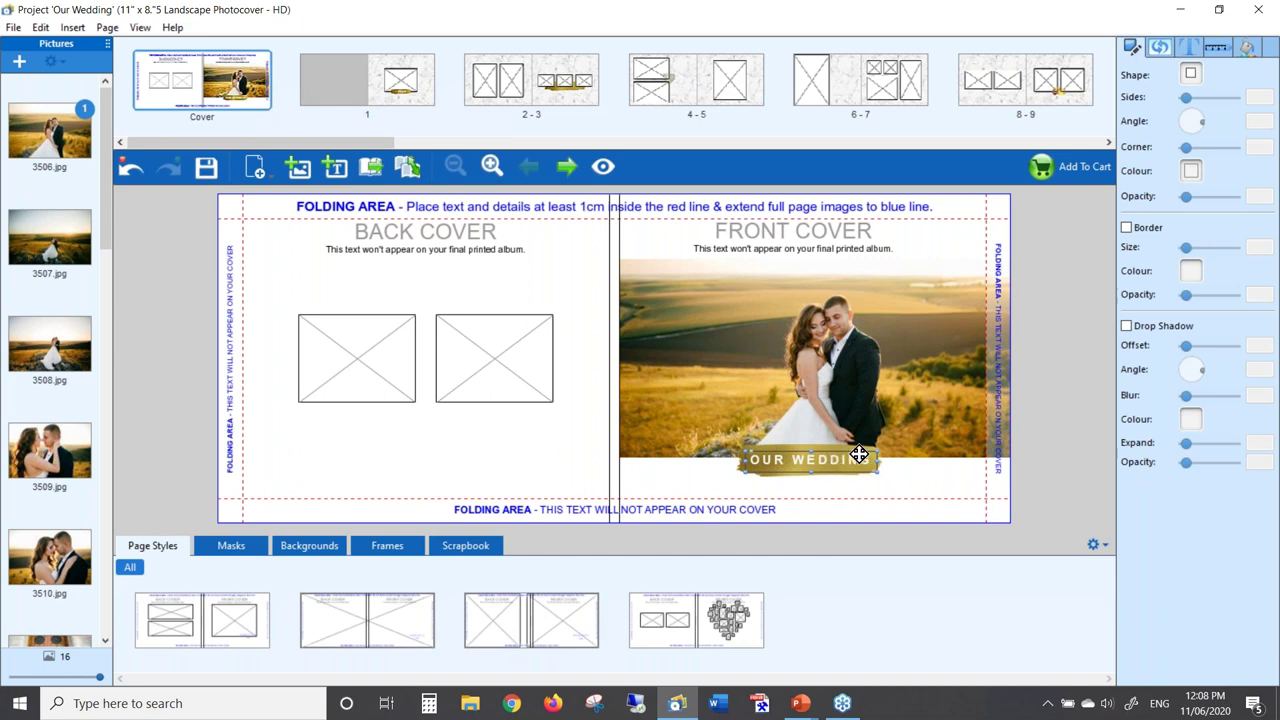
key(Delete)
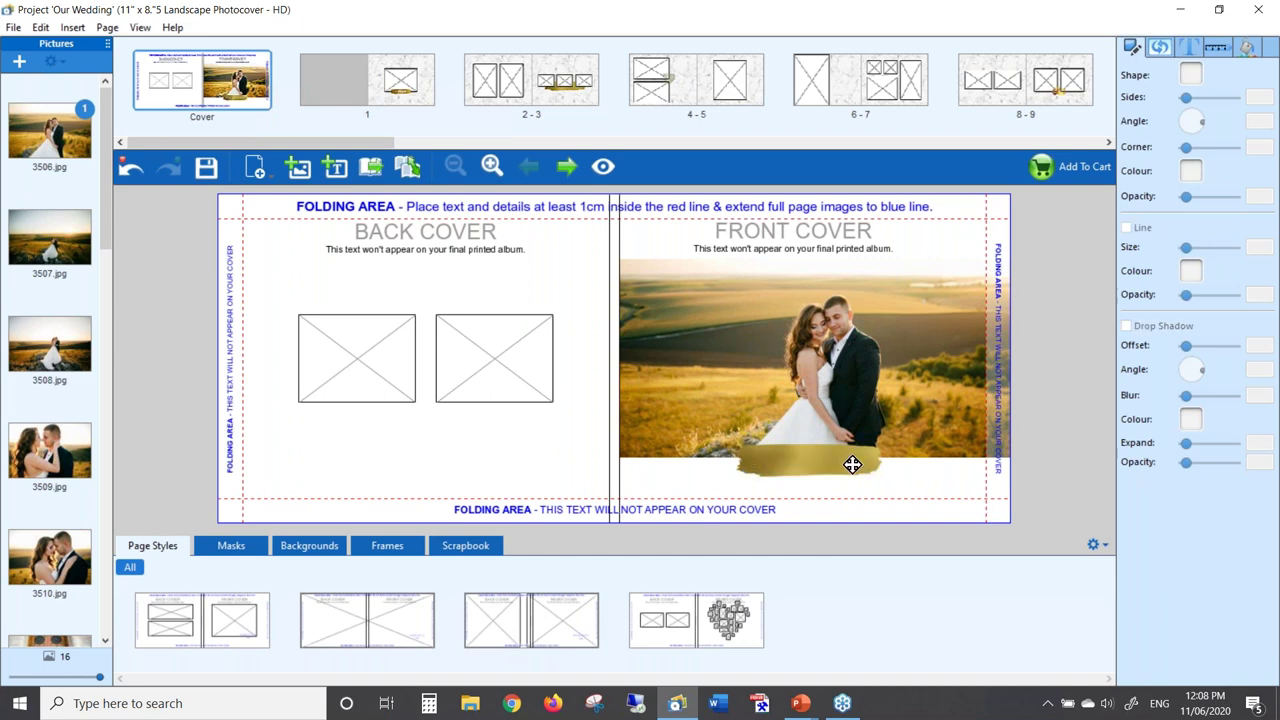
click(852, 464)
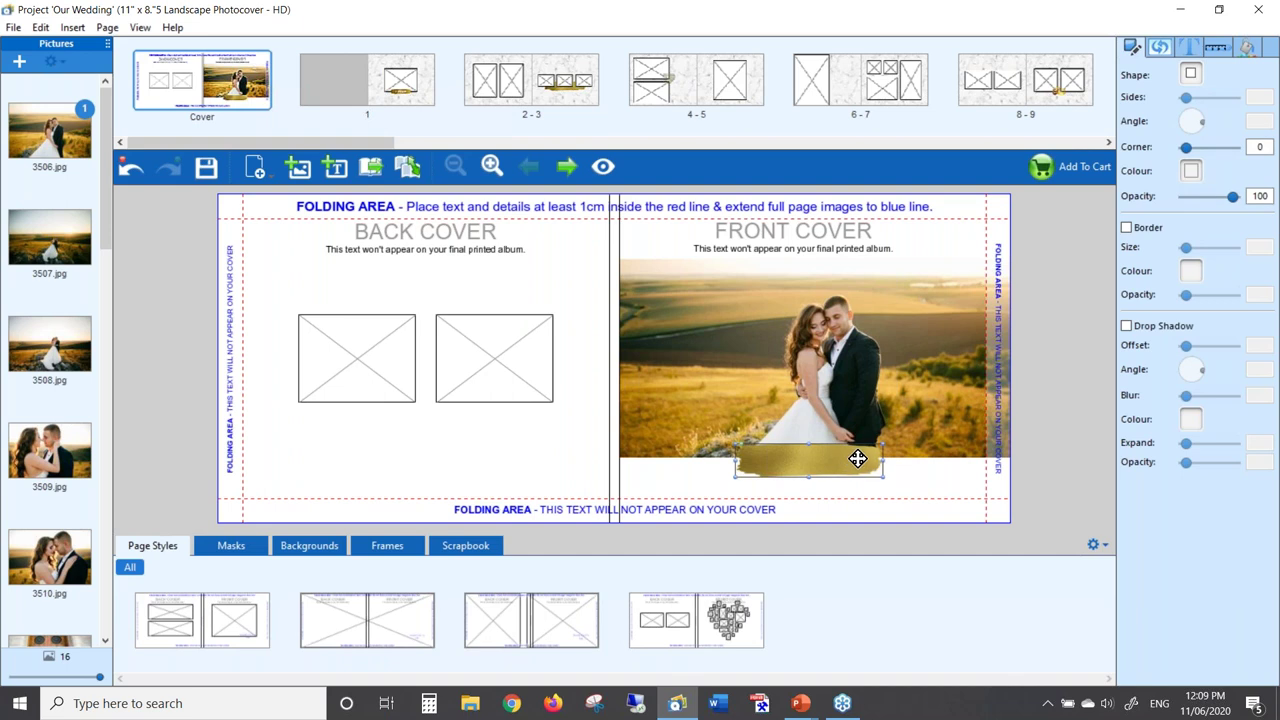
key(Delete)
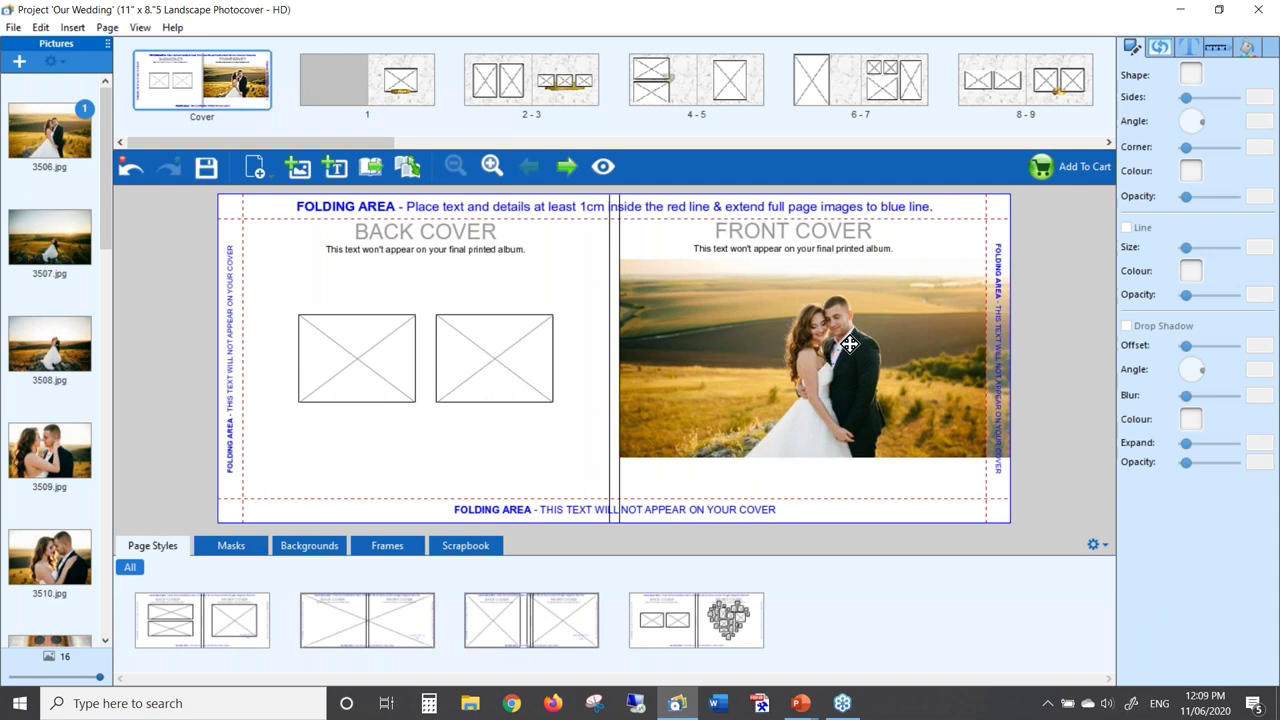
Step: Stretch the front cover photo to the cover's upper and lower blue edges and across the spine
click(830, 296)
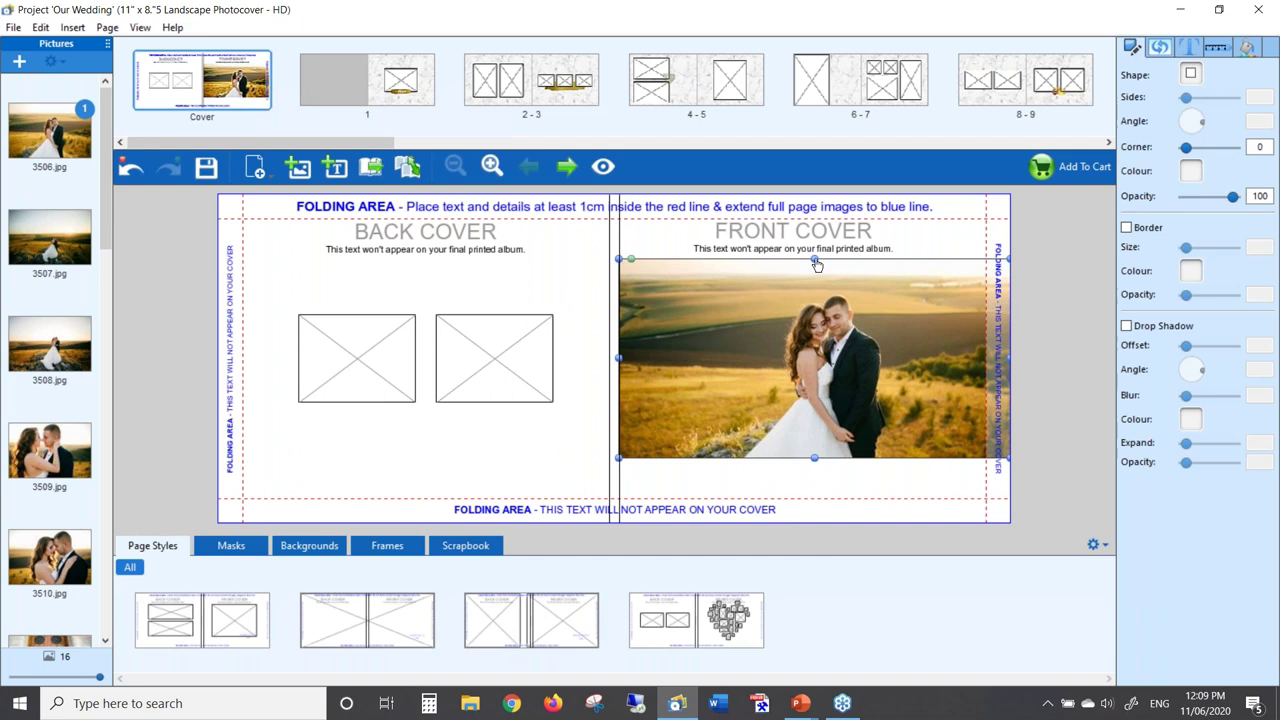
drag(817, 262, 818, 203)
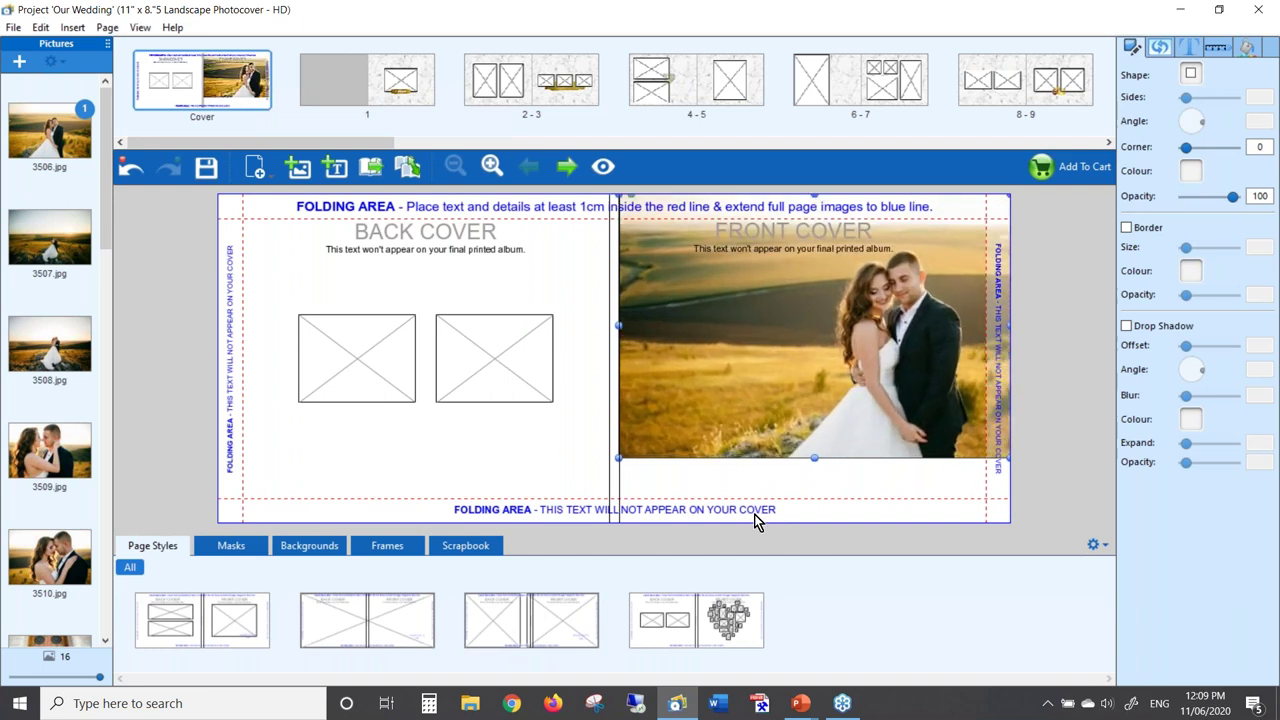
drag(815, 469, 815, 525)
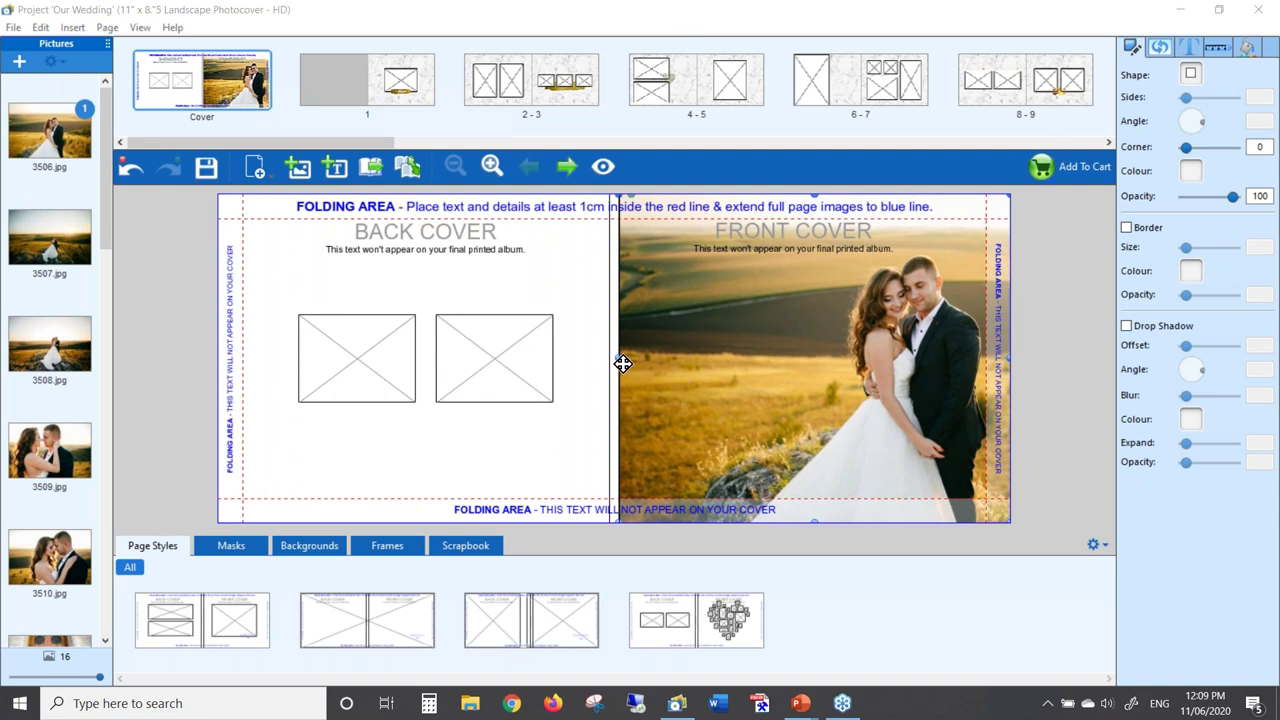
drag(622, 364, 612, 366)
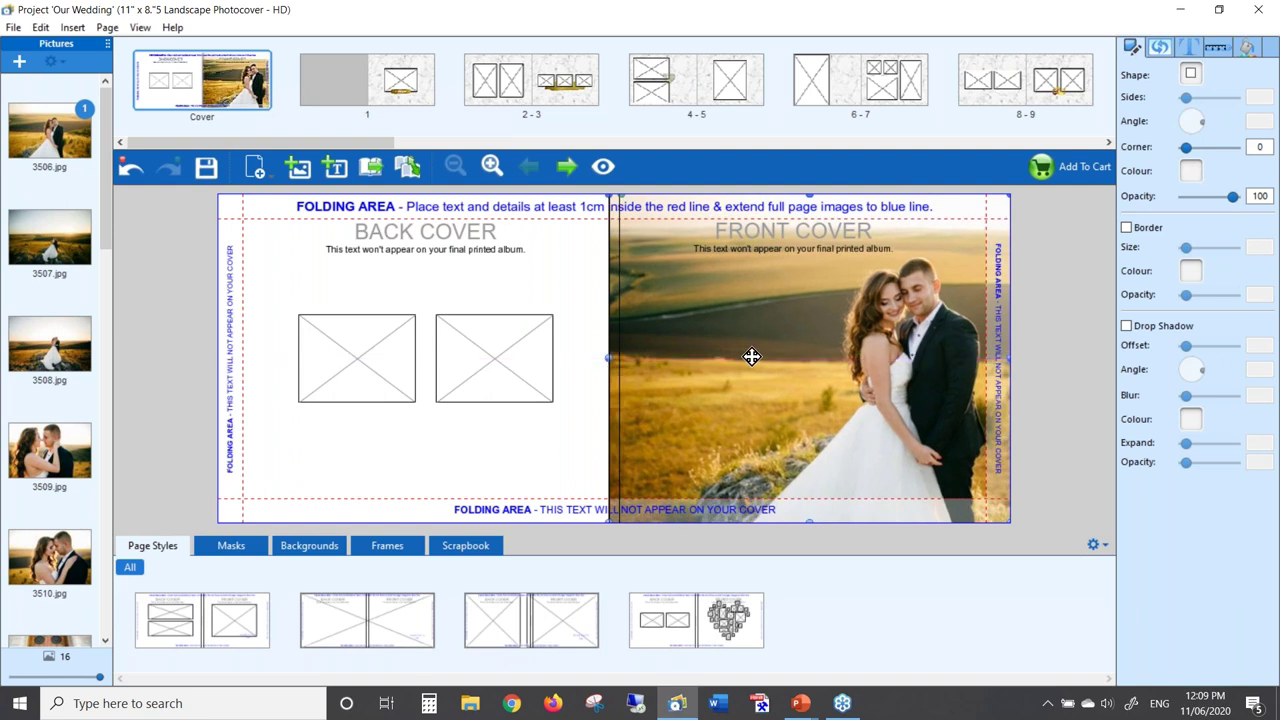
Step: Enlarge the cover photo's crop area to the full picture height and shift it so the couple sits closer to the centre
double_click(802, 361)
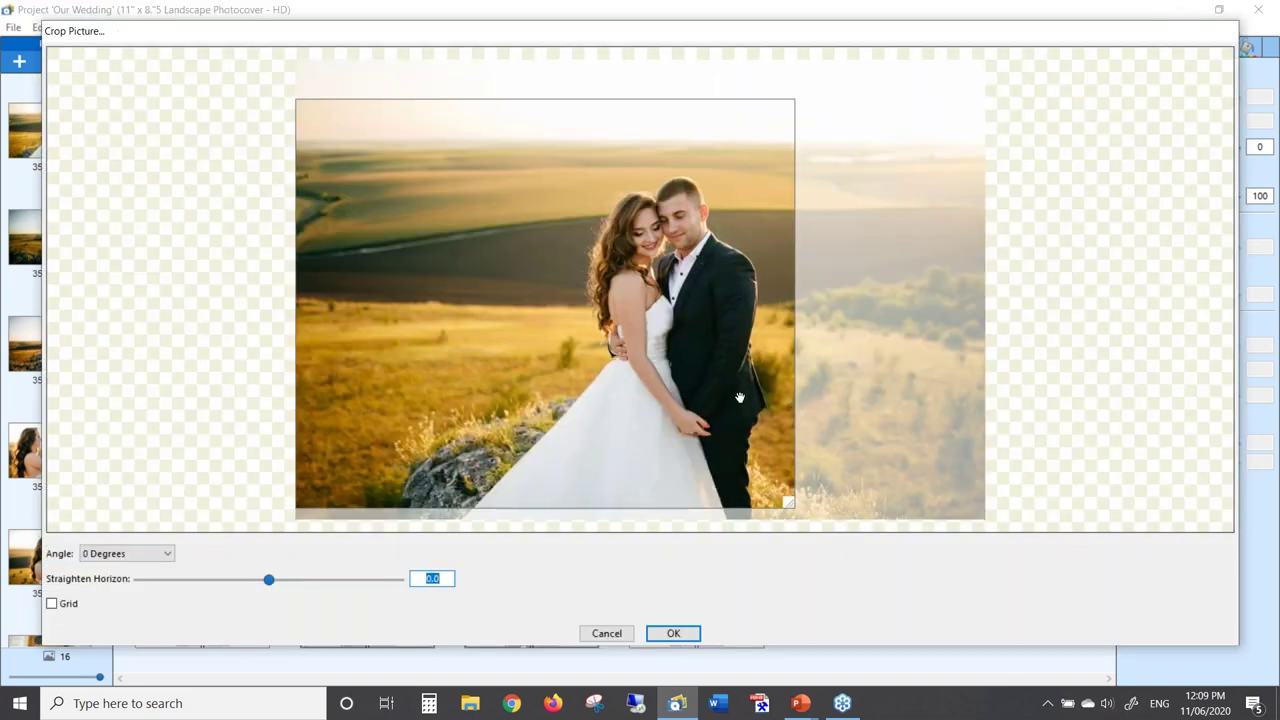
drag(789, 462, 858, 520)
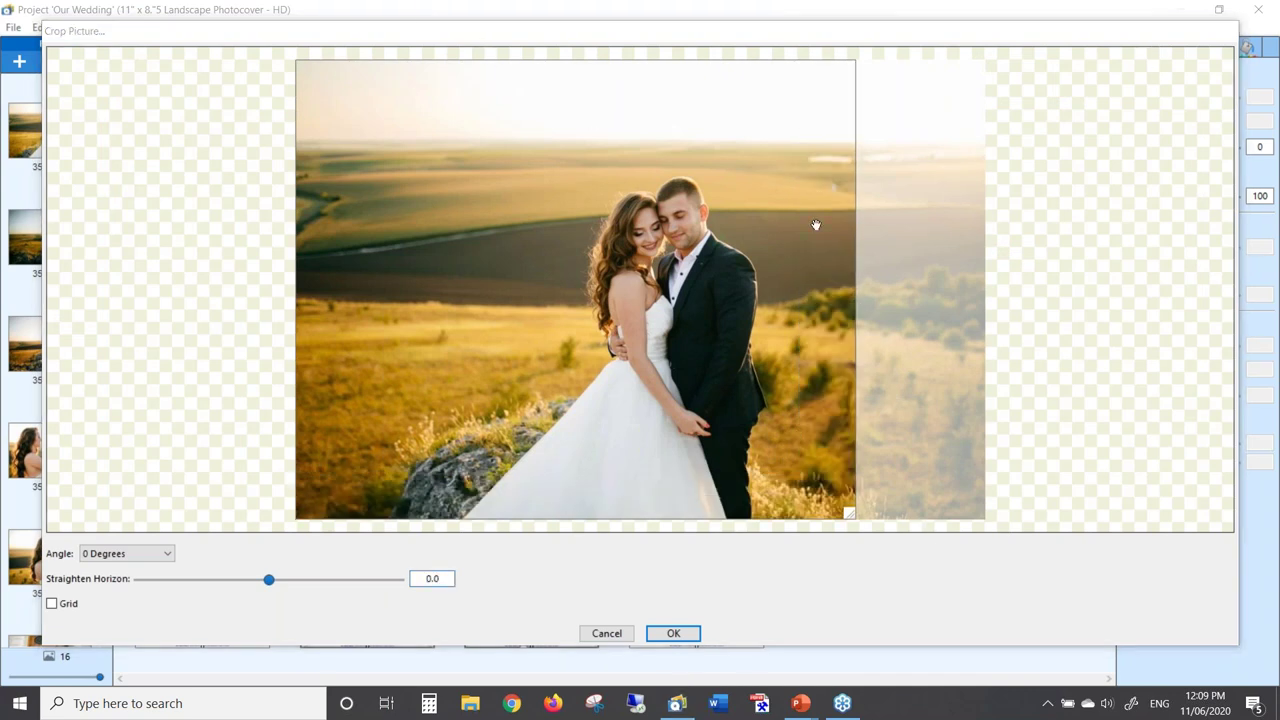
drag(734, 287, 823, 303)
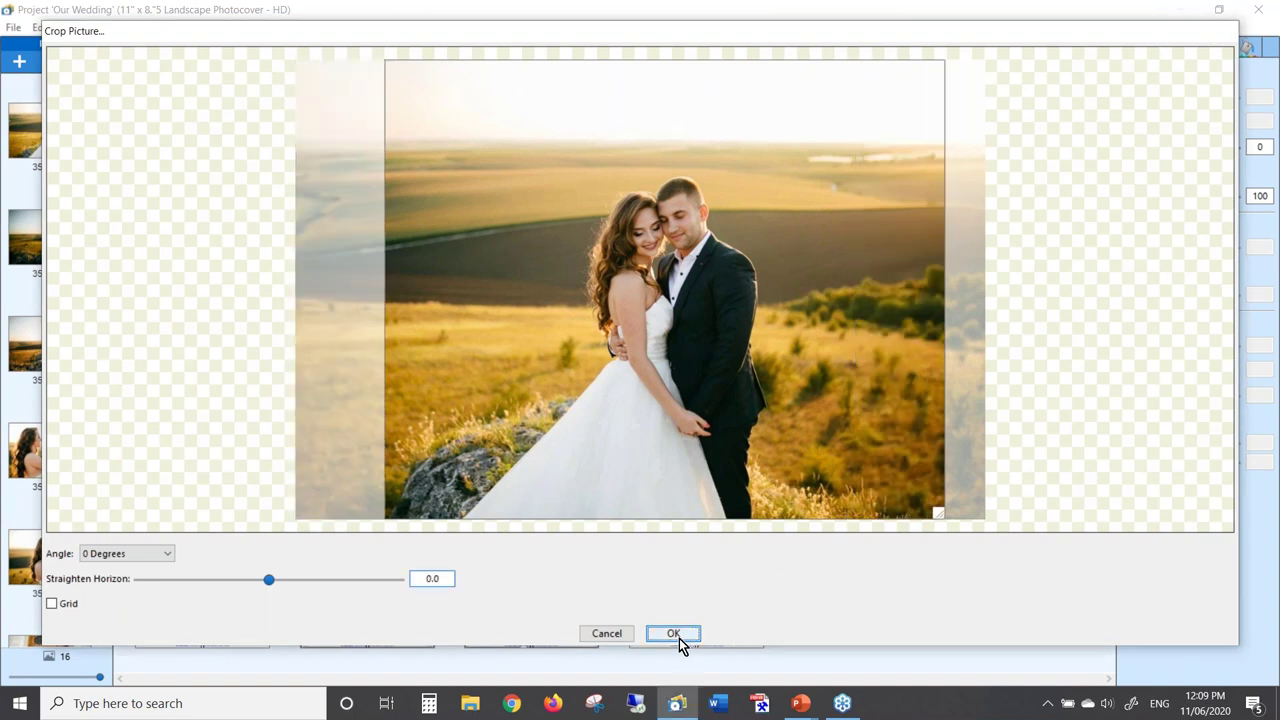
click(679, 637)
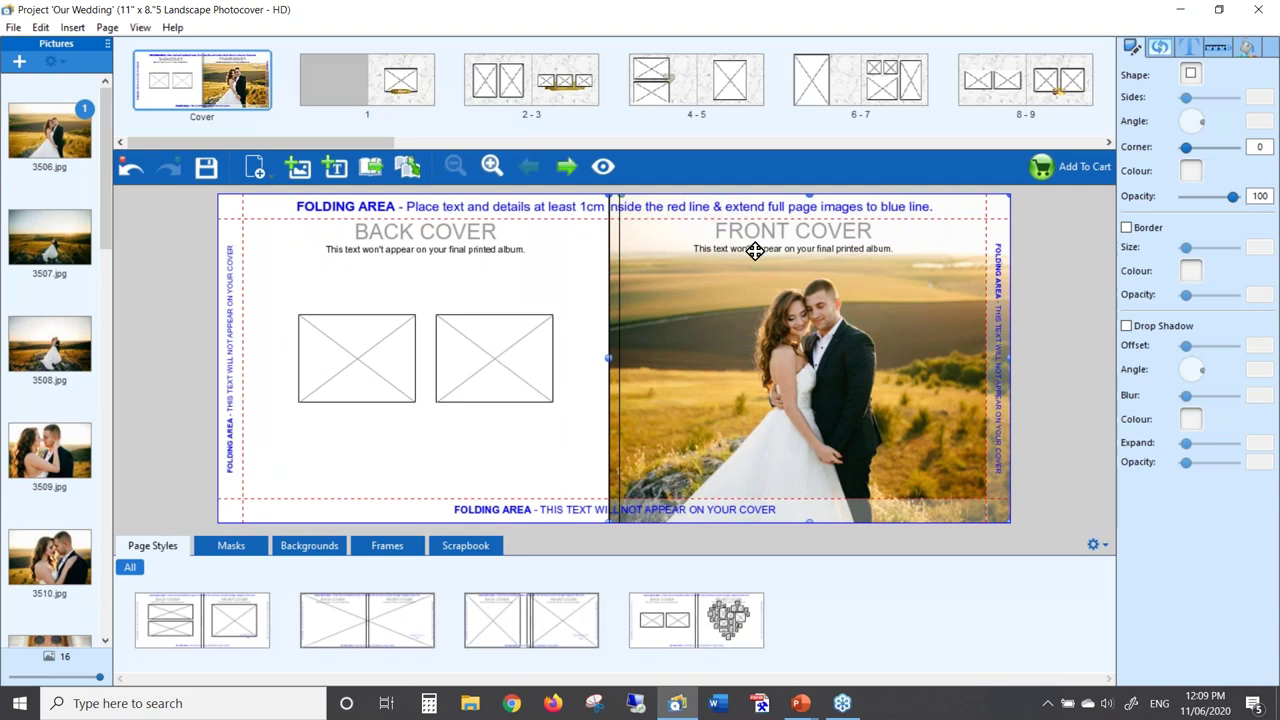
Step: Add a text box reading "Our Wedding" over the upper-left part of the front cover photo
click(335, 169)
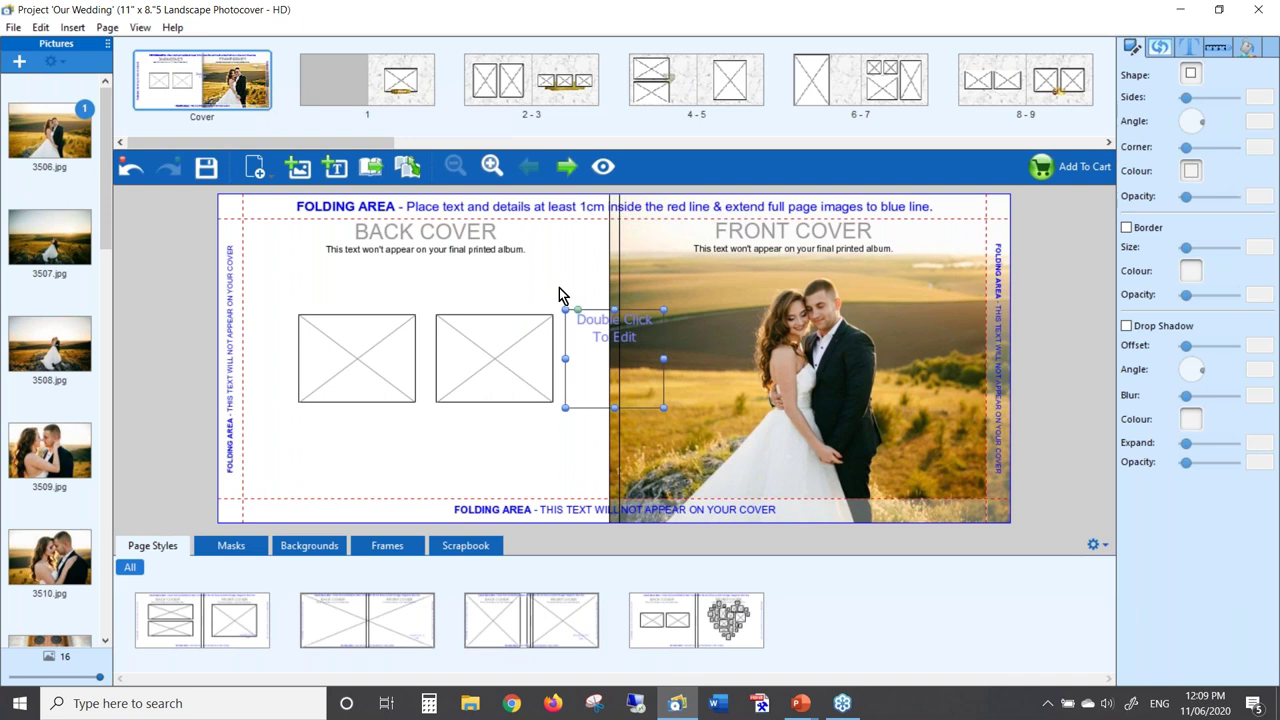
click(604, 331)
drag(604, 331, 665, 289)
double_click(686, 271)
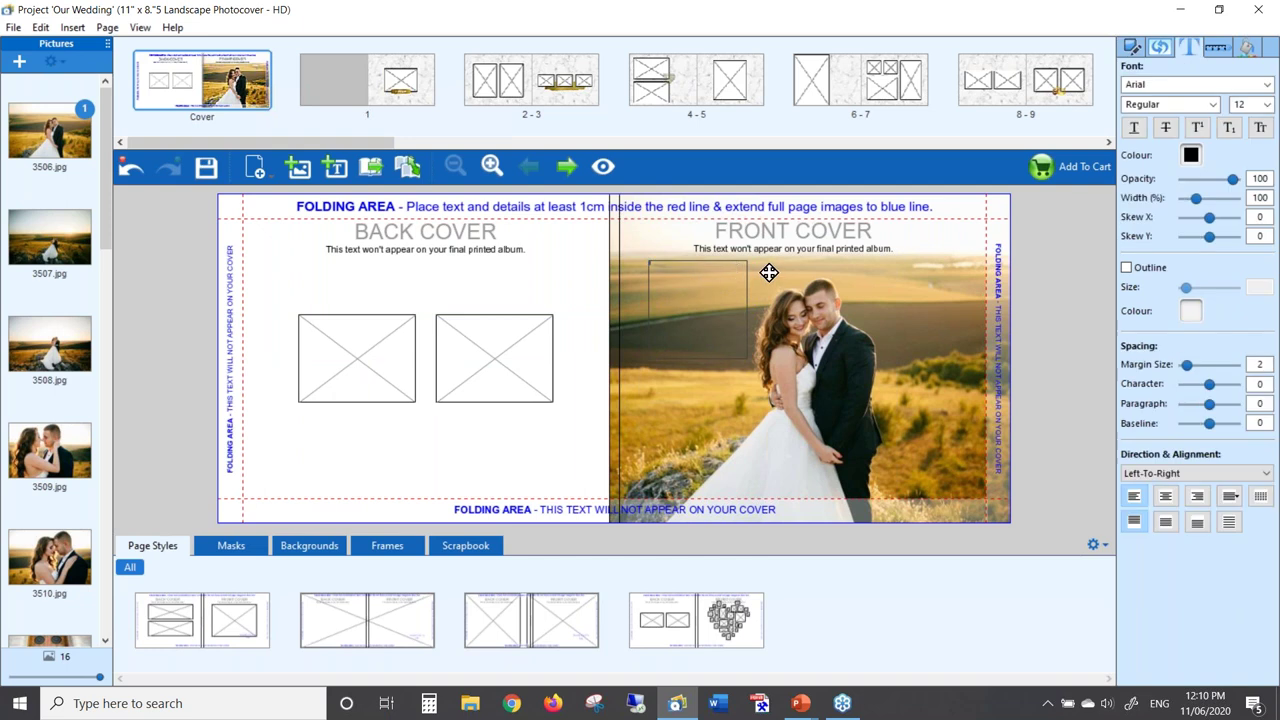
text(Our Wedding)
Step: Set the font size of the "Our Wedding" cover text to 48
double_click(704, 265)
click(1268, 105)
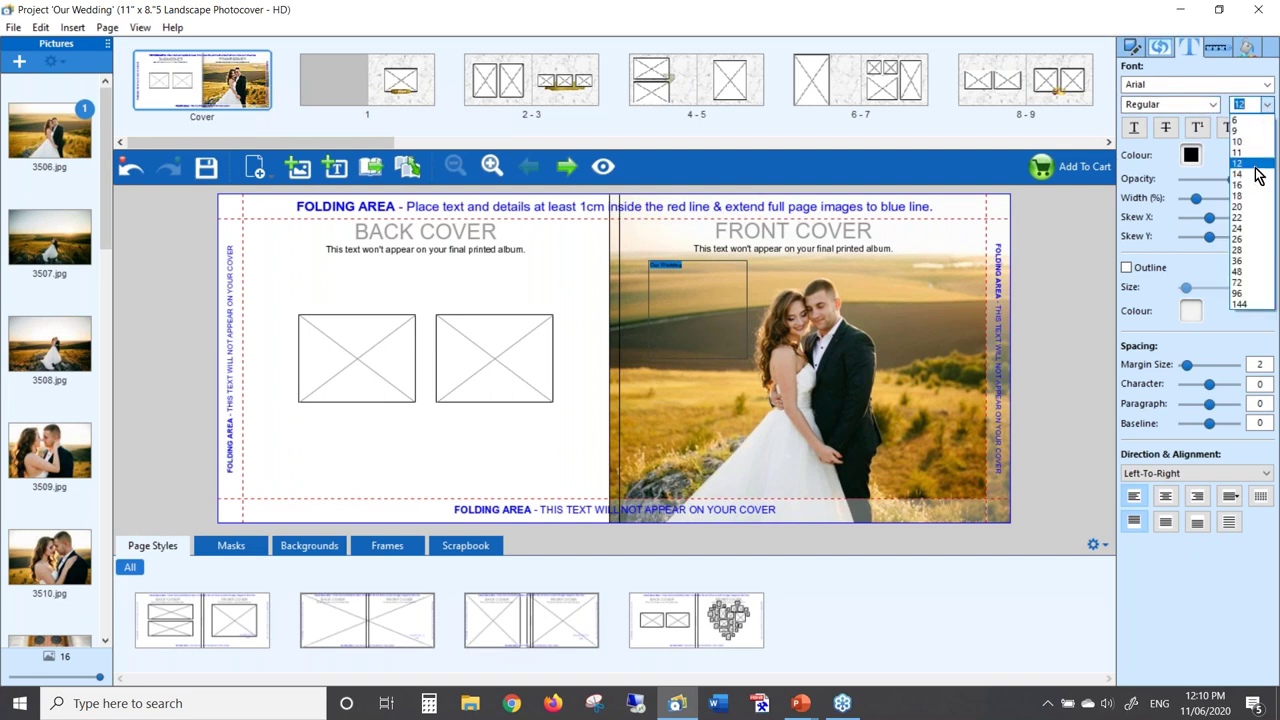
click(1237, 271)
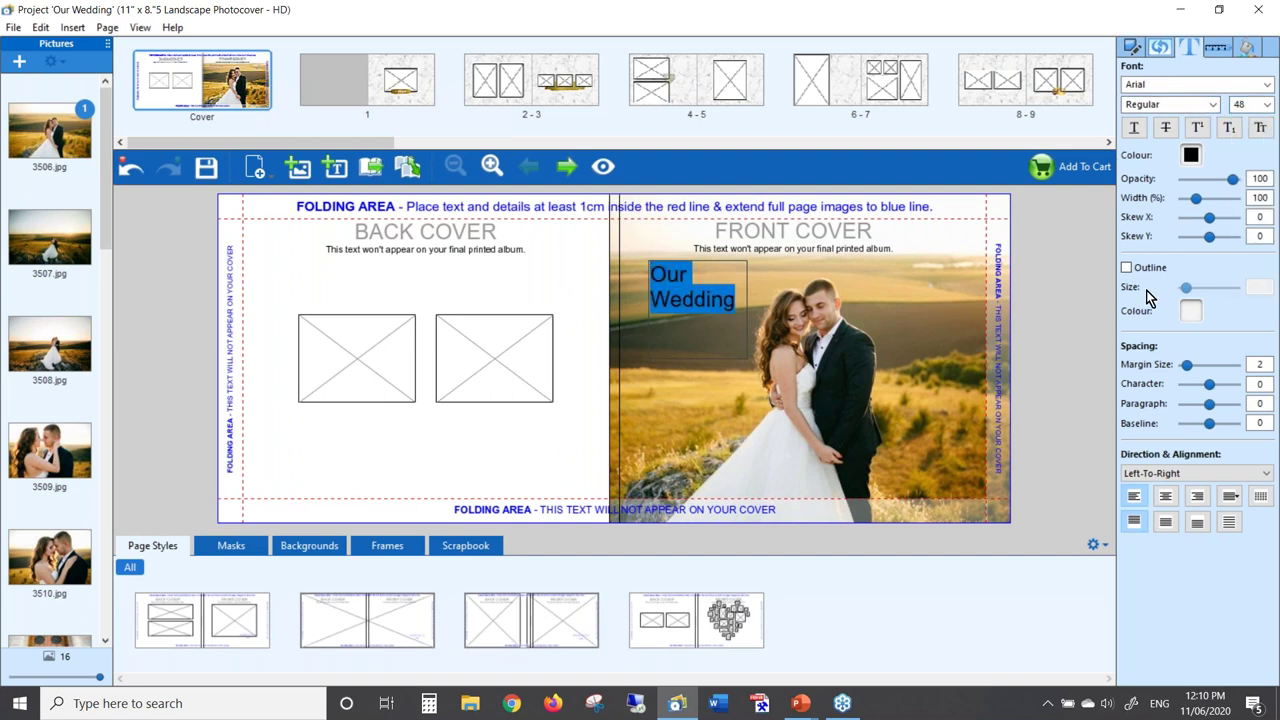
Step: Widen the "Our Wedding" text box to fit one line and move it to the upper-right part of the front cover photo
key(Escape)
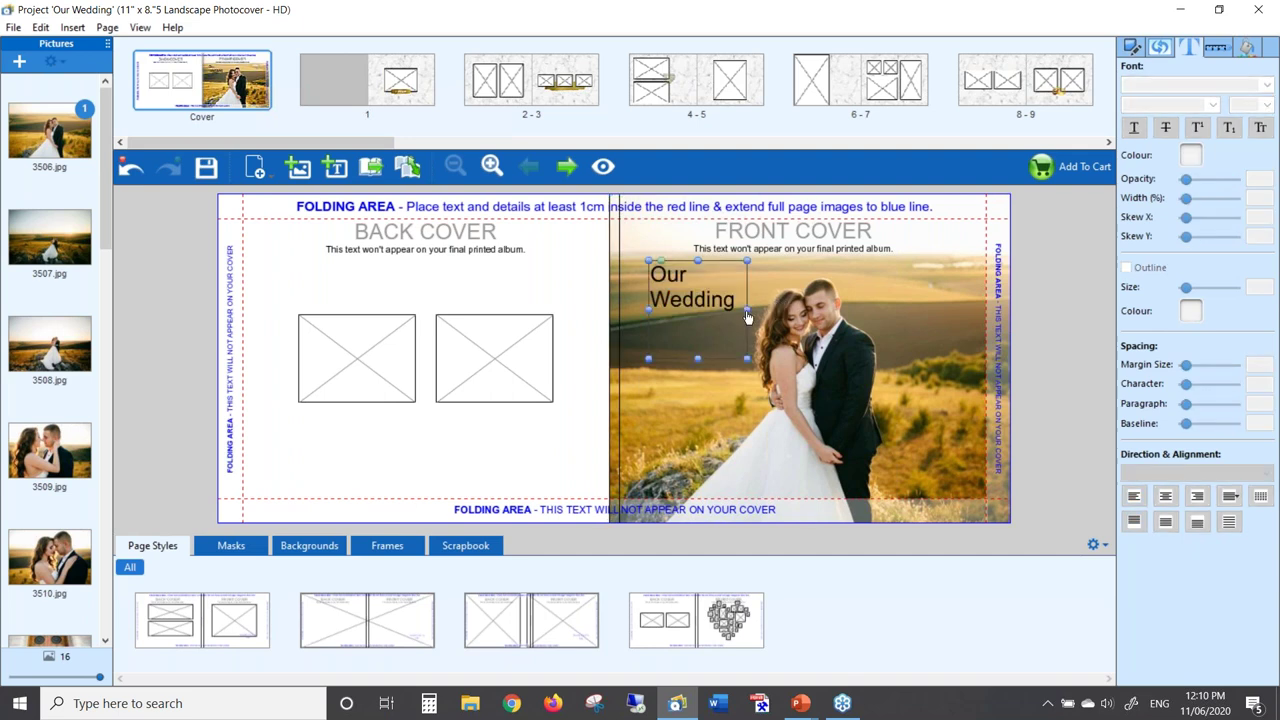
drag(748, 316, 804, 313)
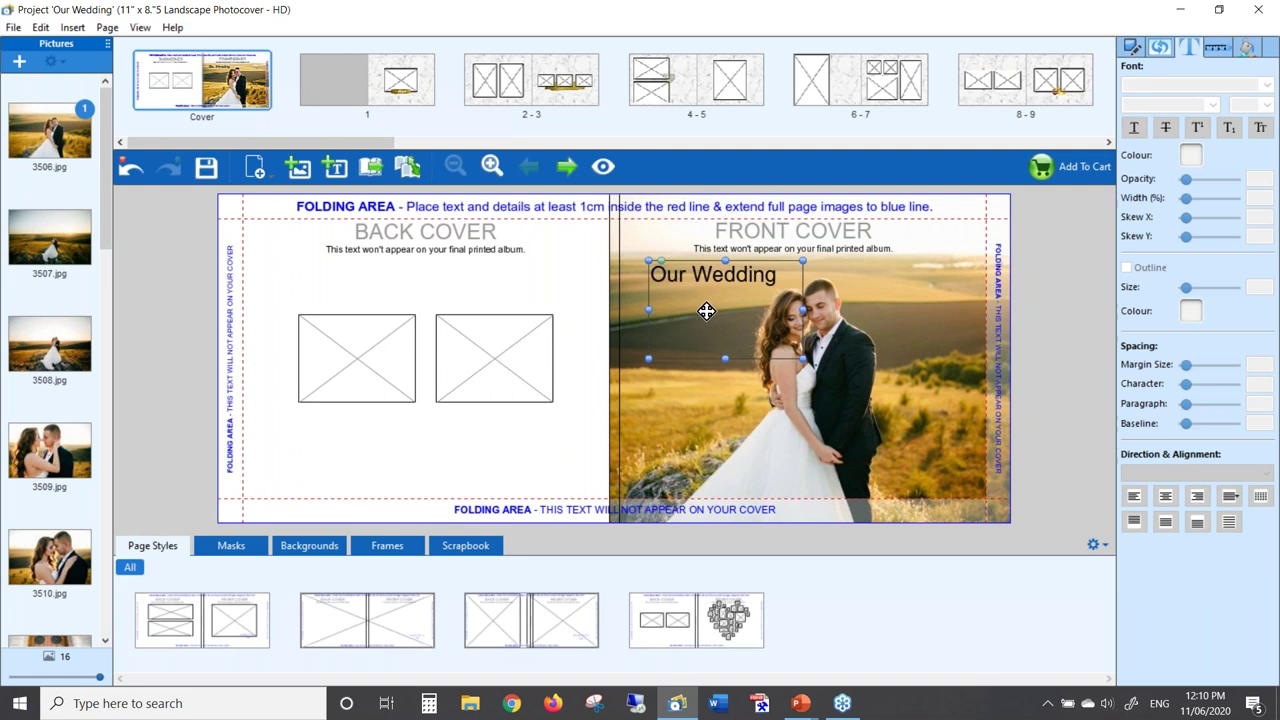
drag(700, 306, 869, 280)
click(912, 378)
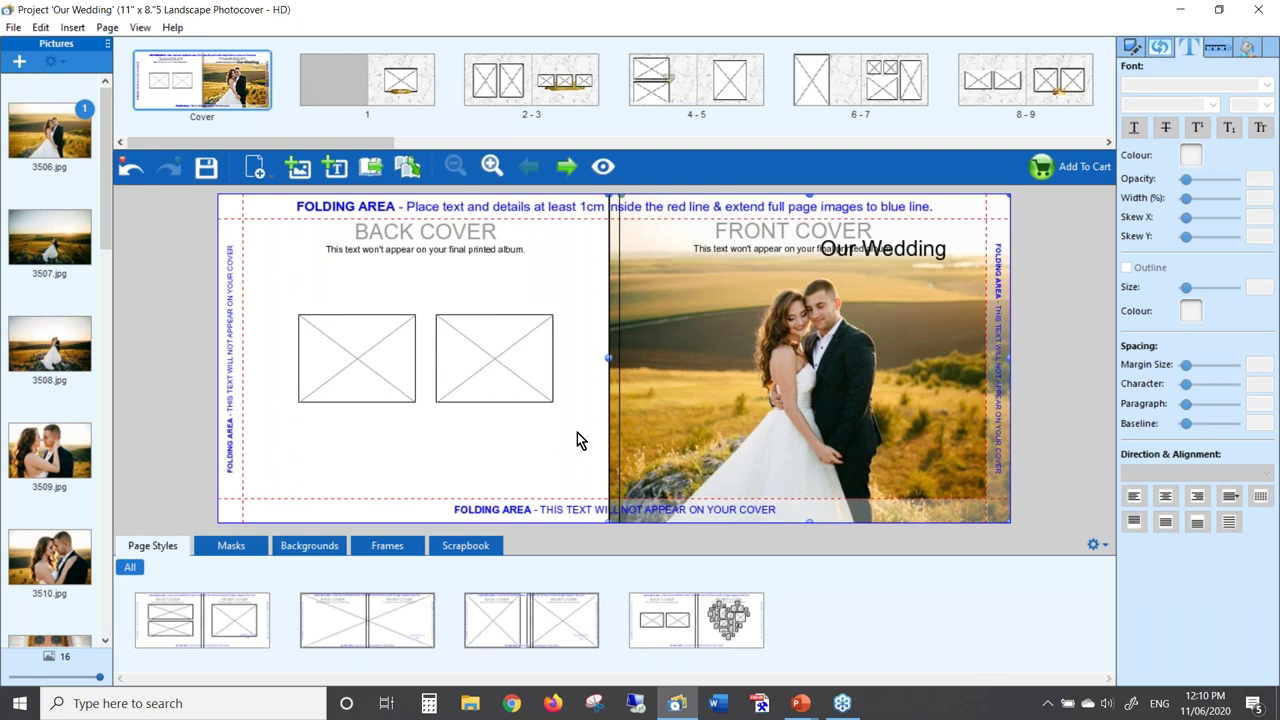
click(516, 424)
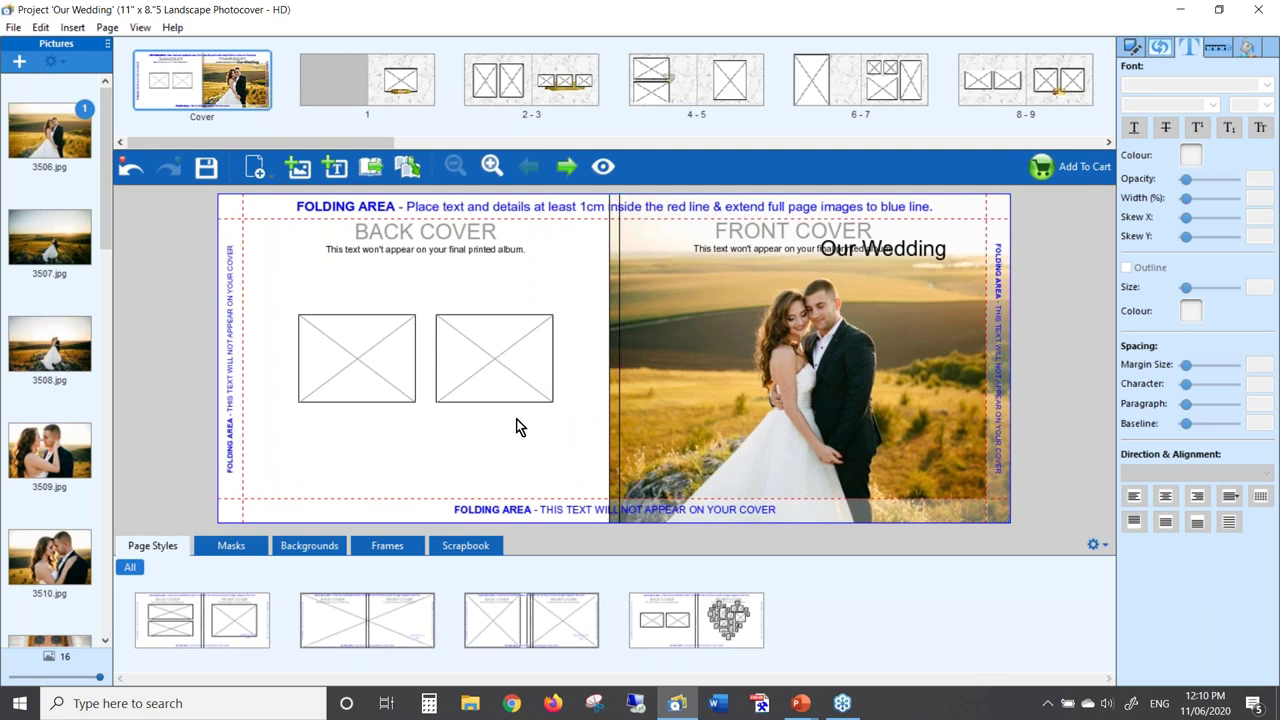
Step: Fill the back cover's left picture box with 3508.jpg and its right picture box with 3507.jpg
key(alt+Tab)
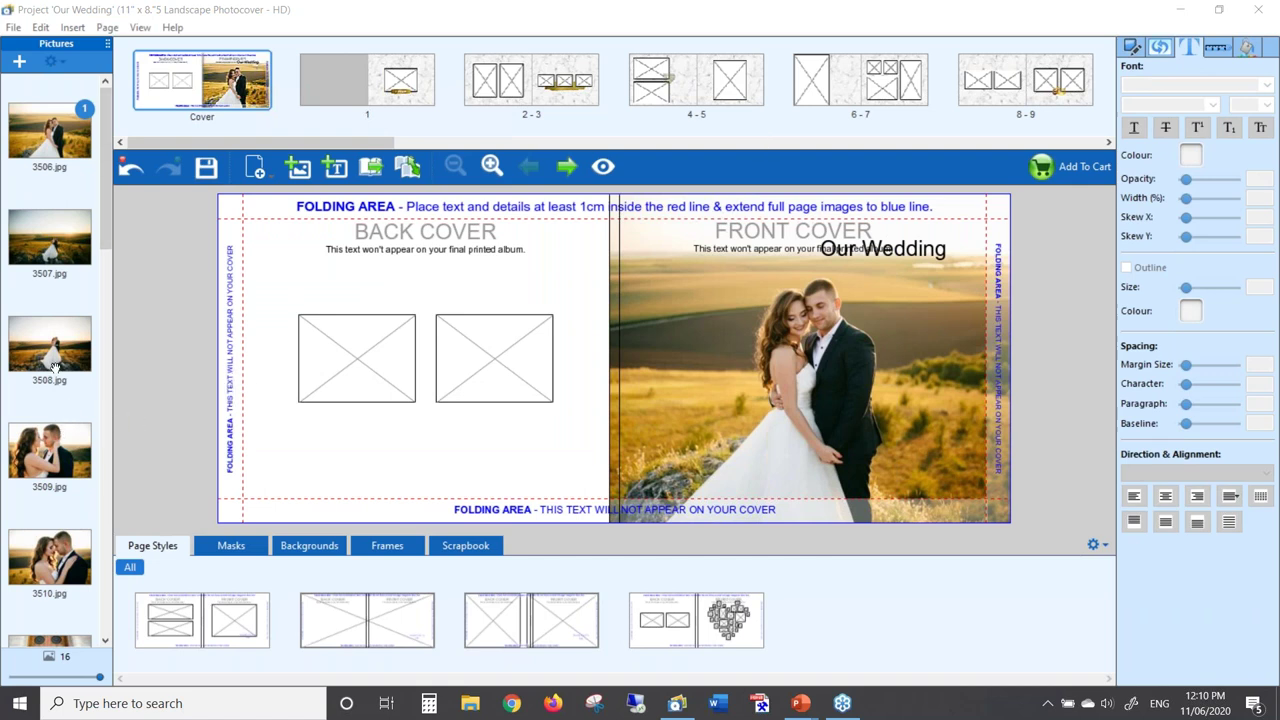
drag(58, 362, 356, 358)
drag(50, 240, 492, 358)
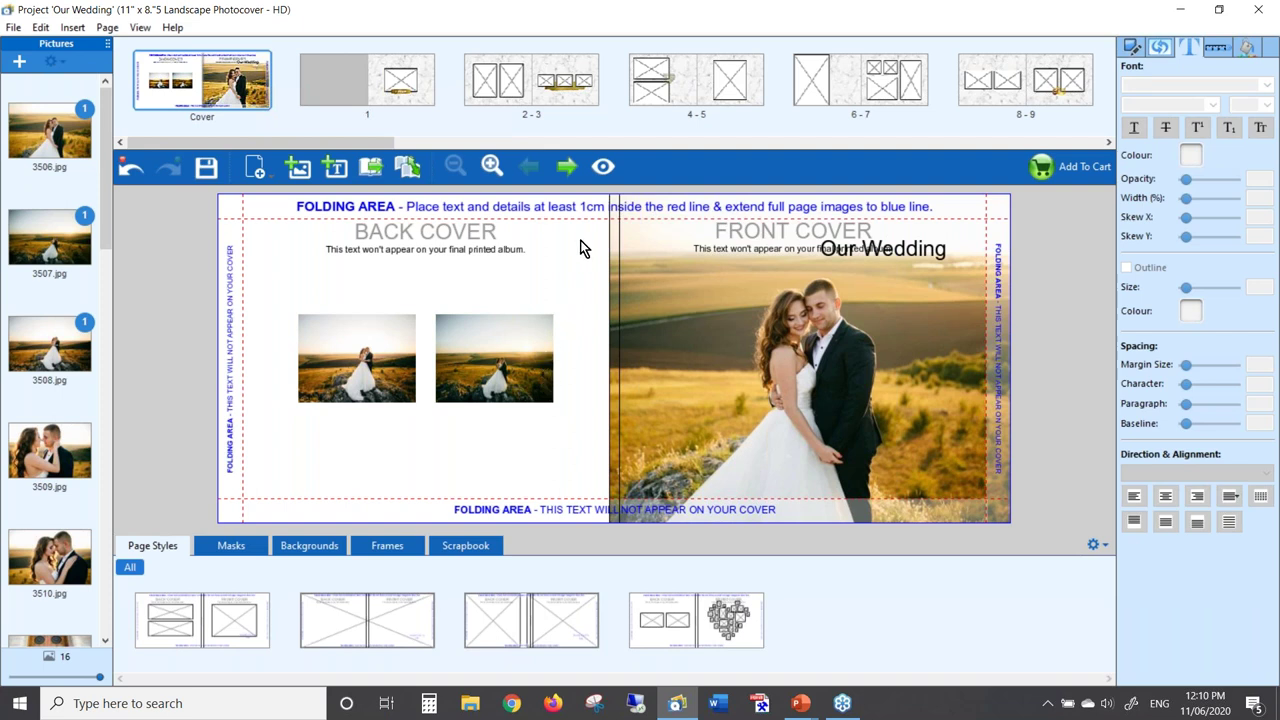
Step: Go to page 1 and apply the four-picture page style MW 6 to it
click(565, 168)
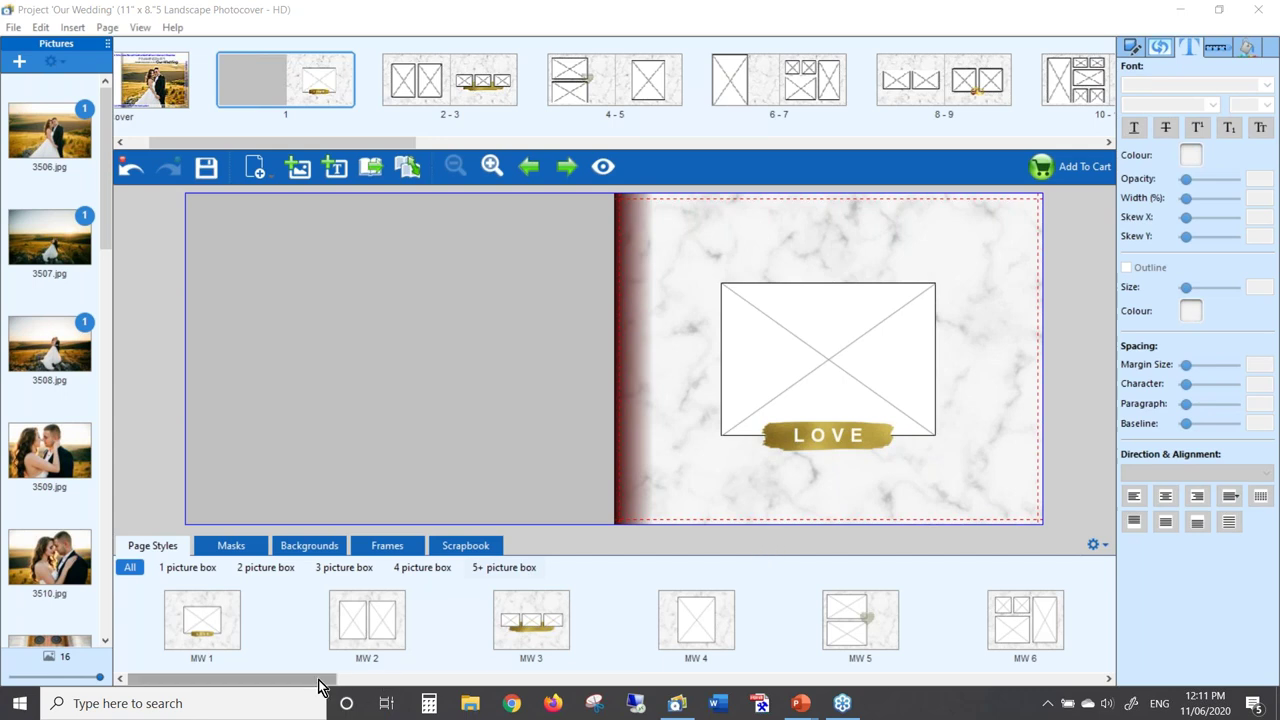
drag(320, 686, 398, 686)
drag(662, 627, 737, 349)
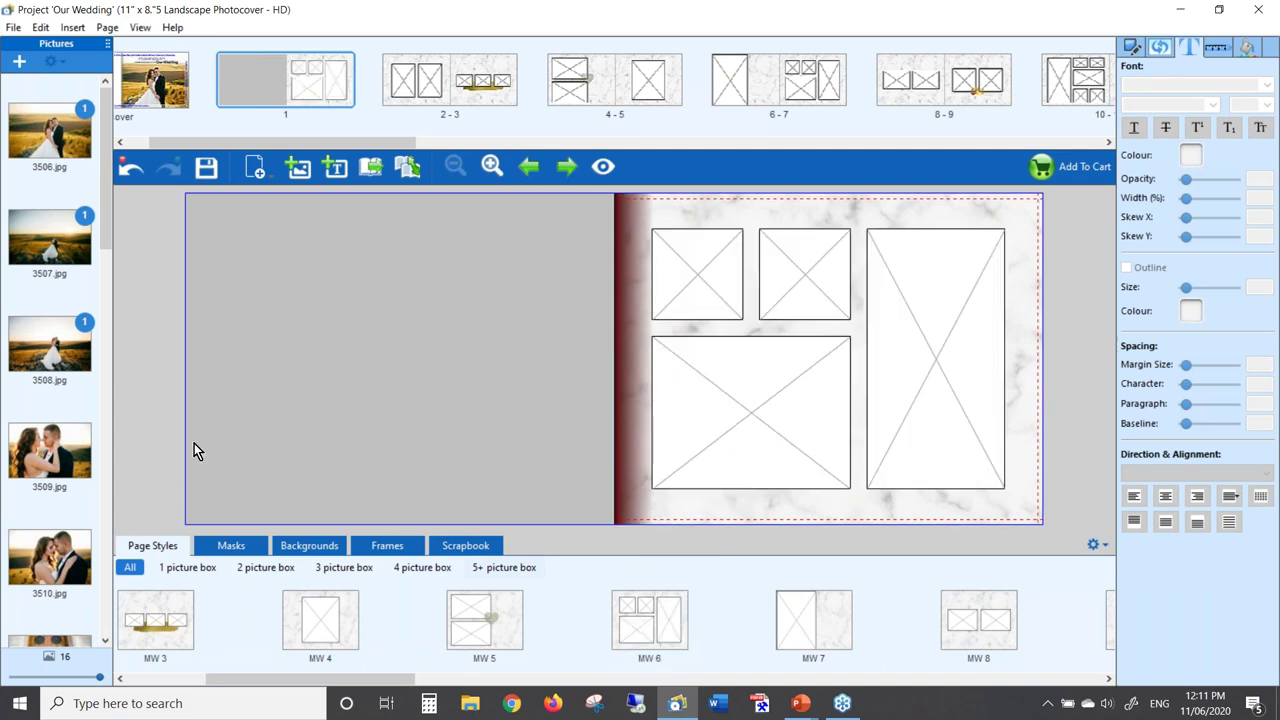
Step: Place the portrait photo of the two women in page 1's tall box and the group photo in the upper-middle box
scroll(72, 432, down, 3)
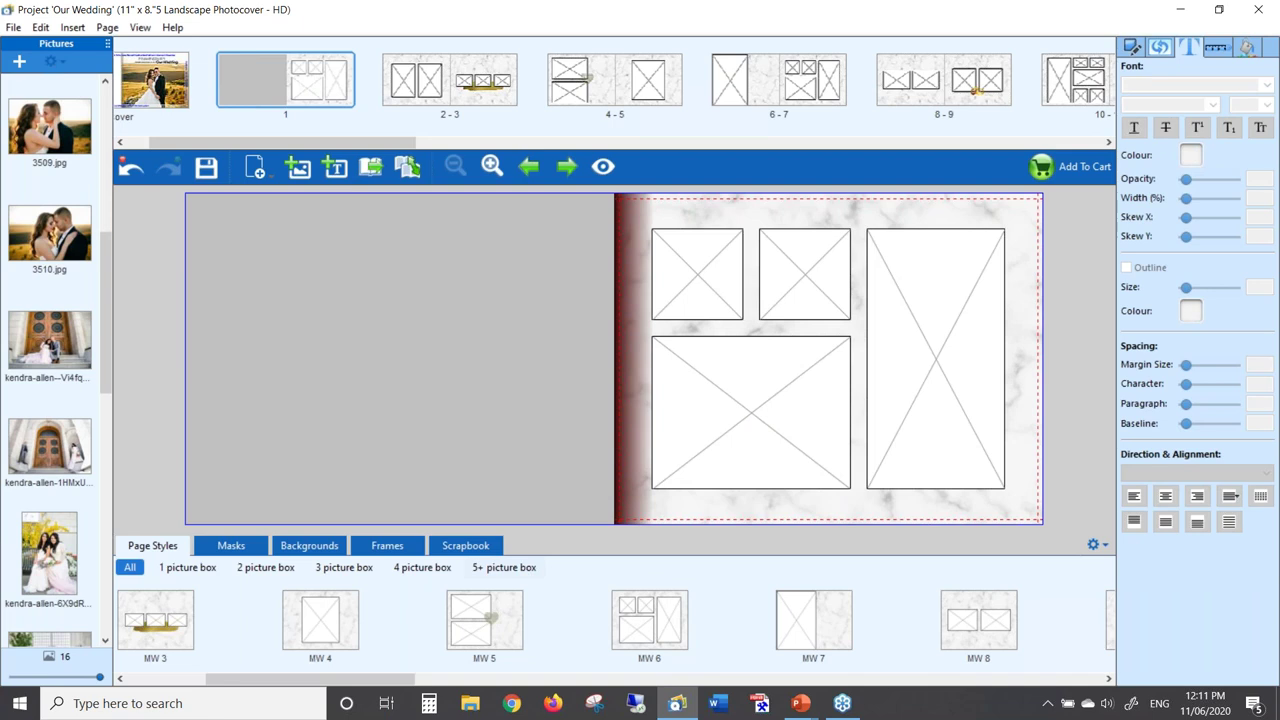
scroll(50, 360, down, 2)
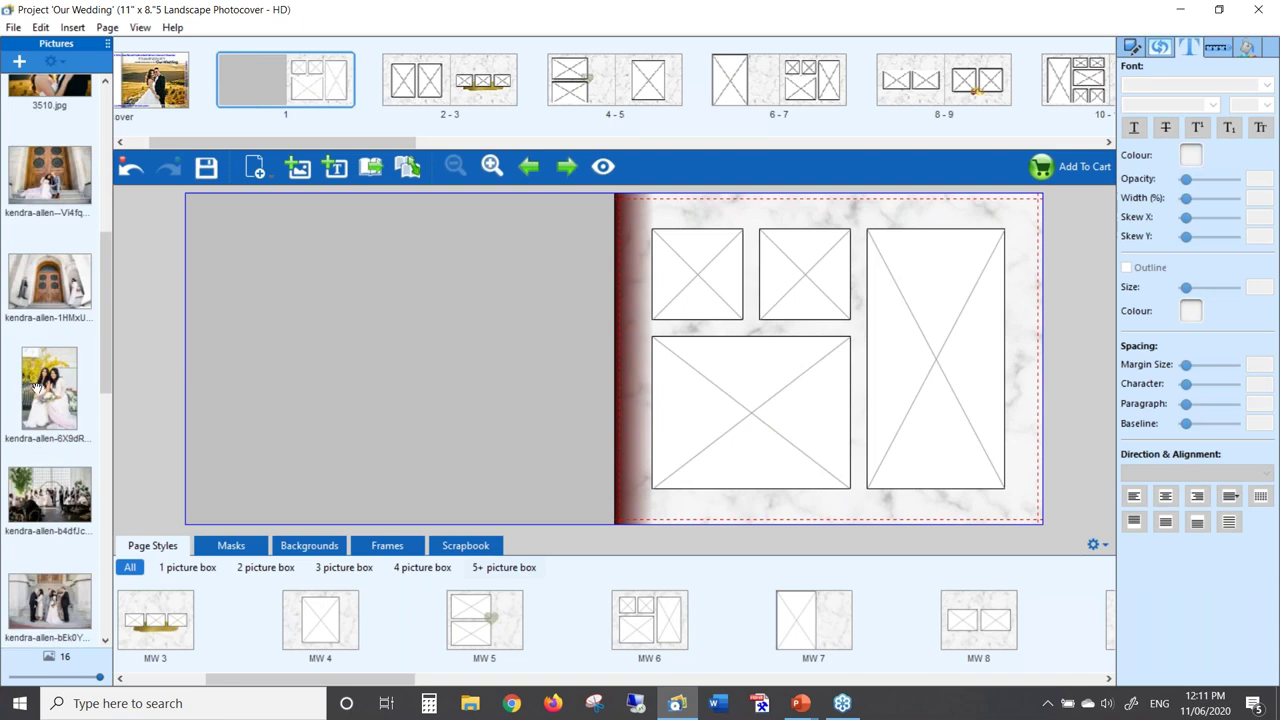
drag(58, 383, 14, 380)
drag(50, 372, 916, 354)
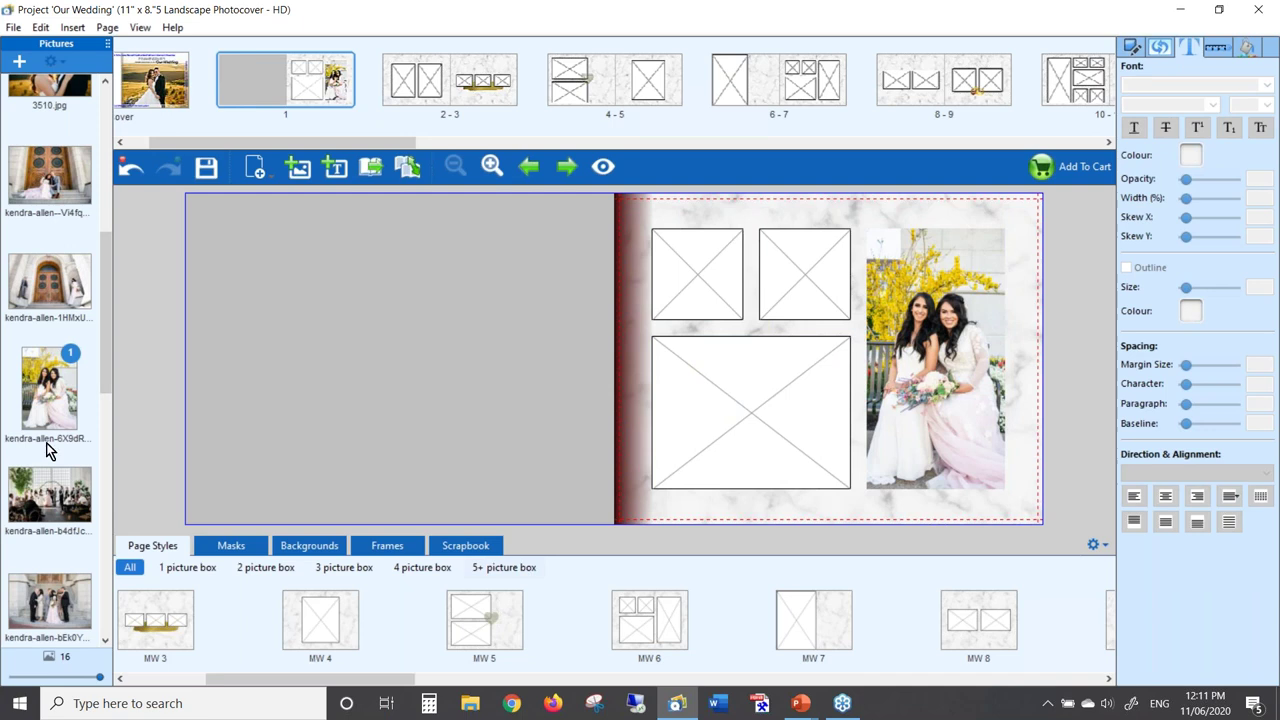
drag(46, 604, 790, 285)
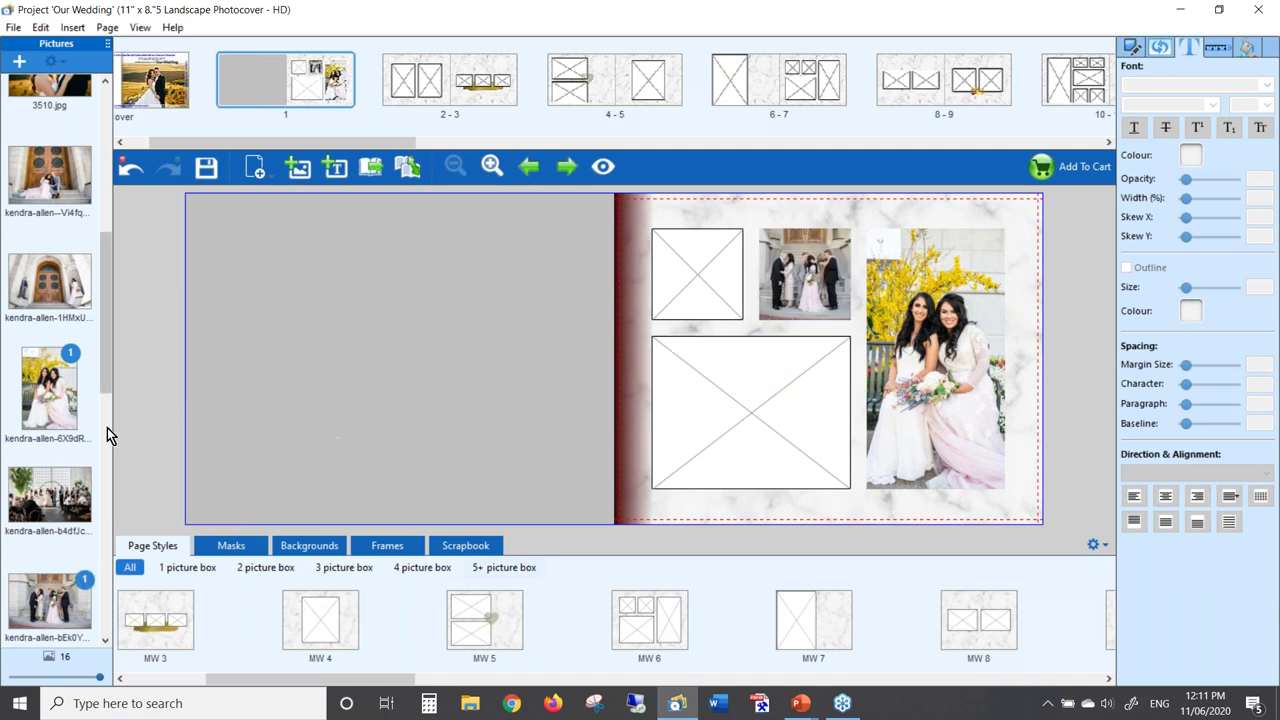
Step: Place the landscape photo of the two women in page 1's upper-left box and the portrait-format doorway photo in the large lower box
scroll(34, 508, down, 3)
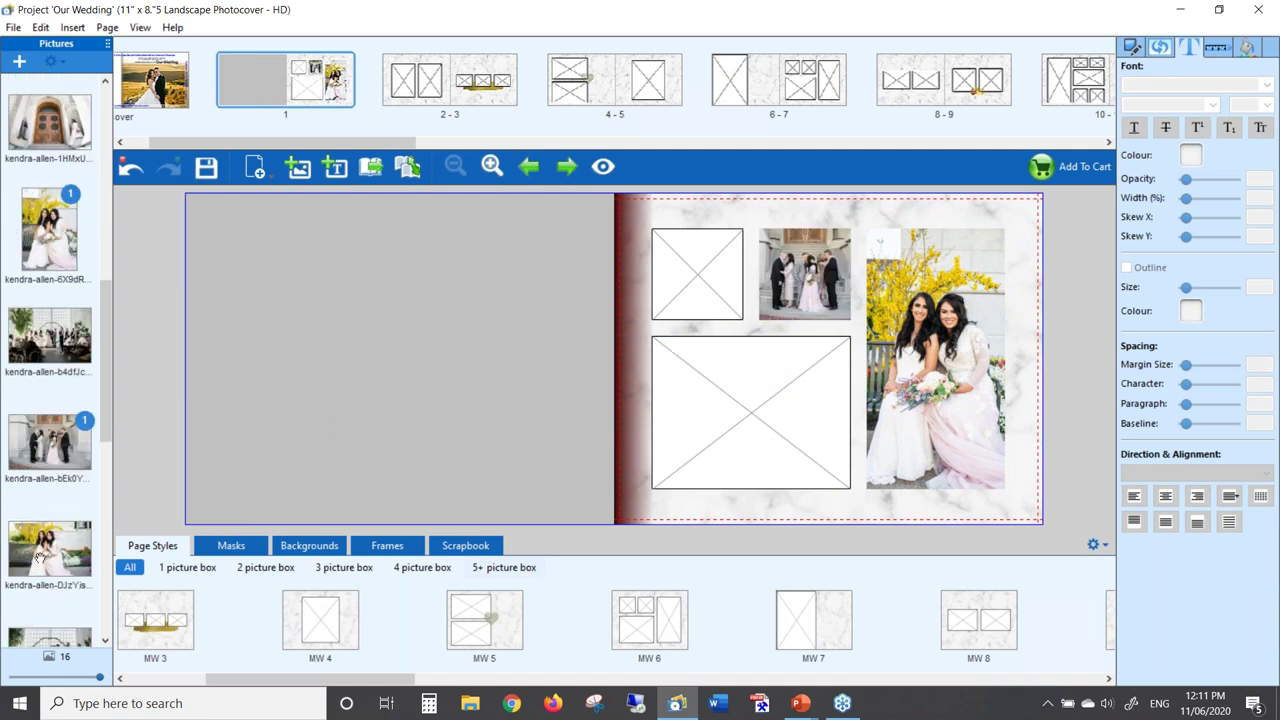
drag(40, 556, 697, 274)
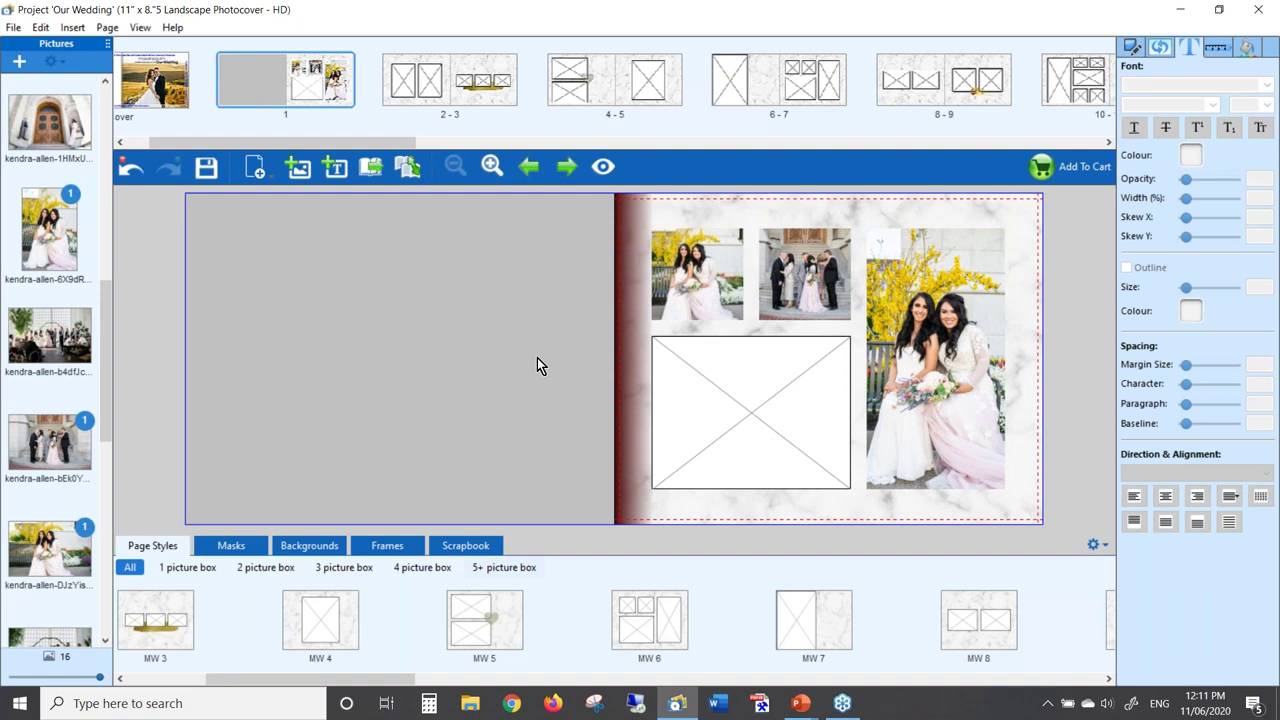
scroll(42, 475, down, 3)
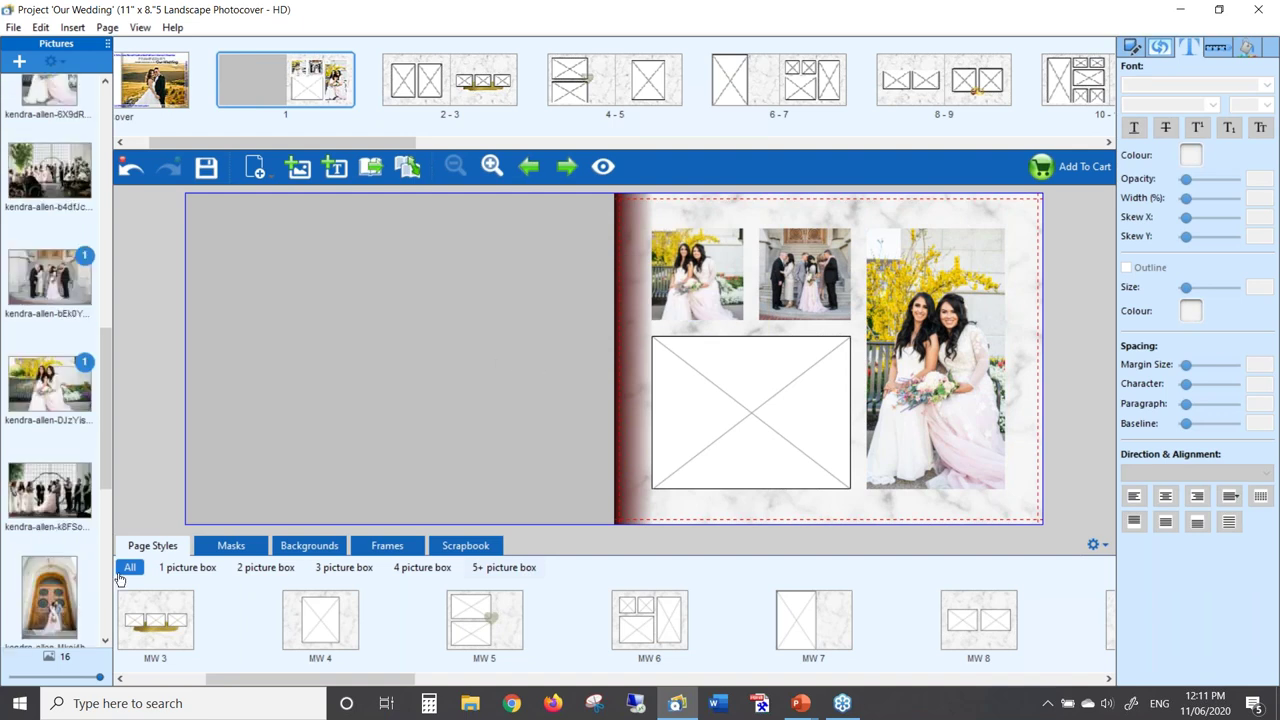
drag(46, 594, 786, 407)
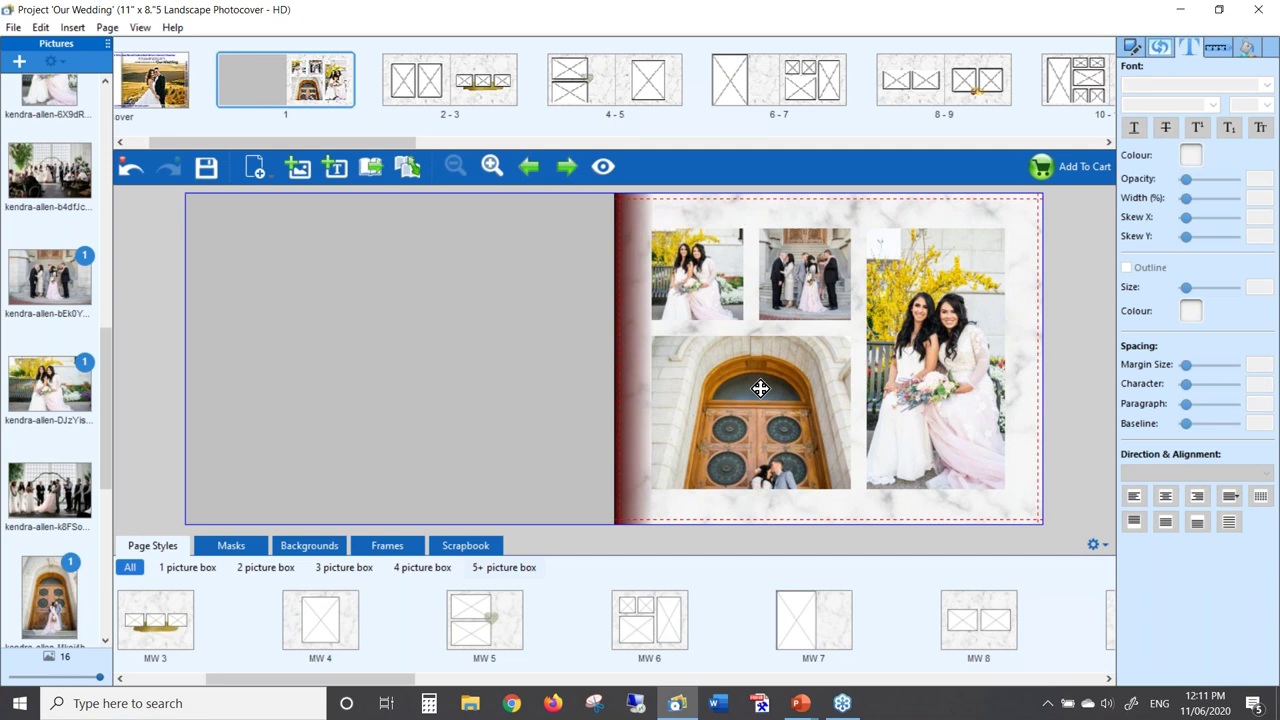
Step: Shift the doorway photo's crop area down so it frames the full couple and the step below them
double_click(760, 388)
drag(713, 324, 710, 467)
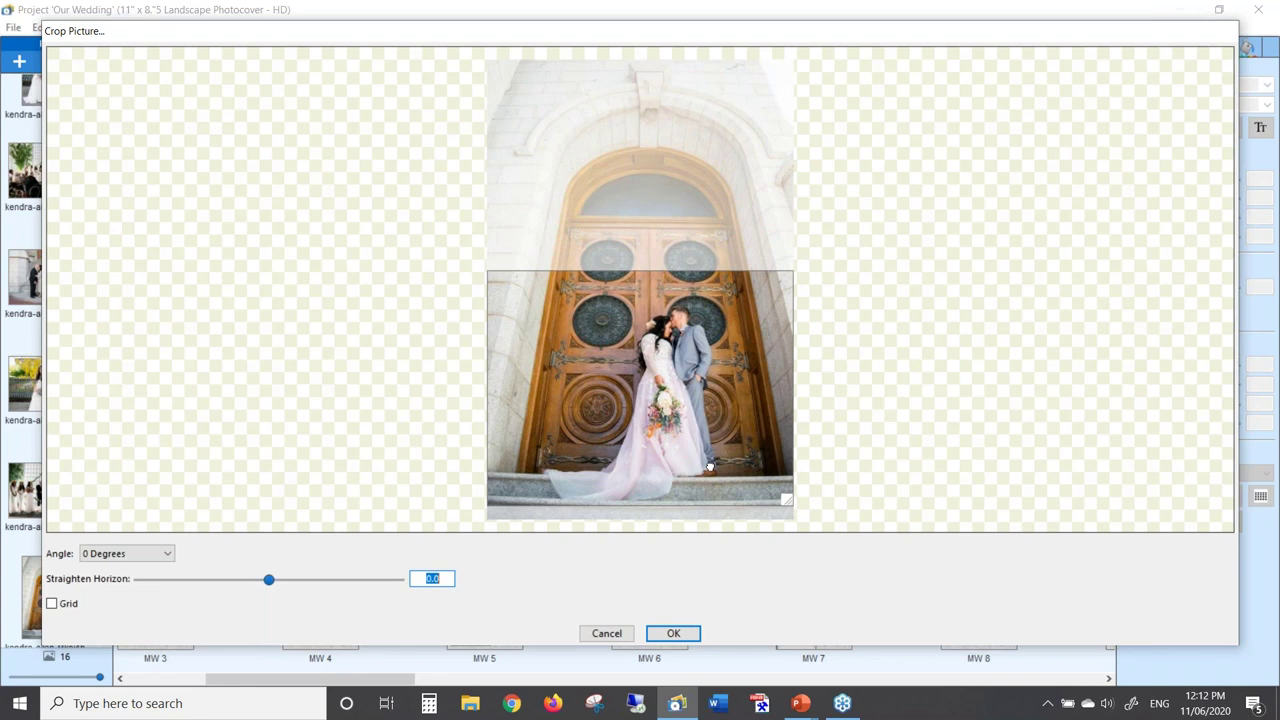
click(690, 636)
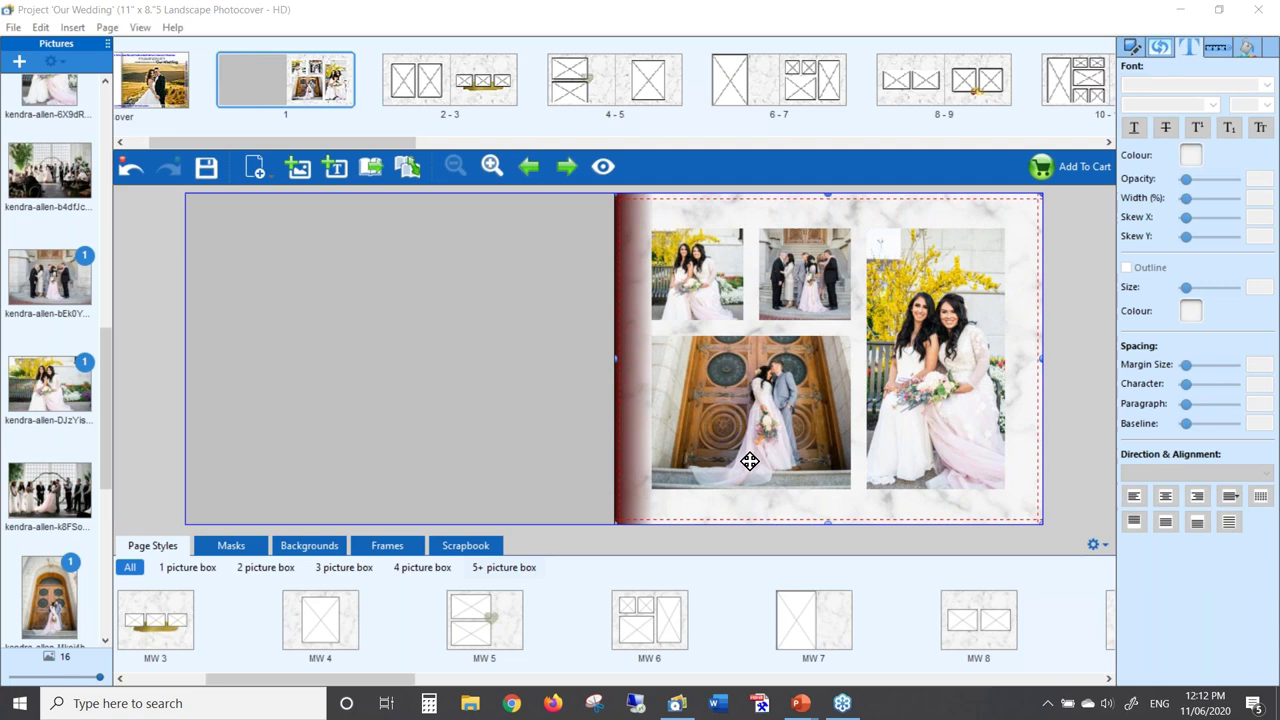
Step: Remove the marble background from page 1
right_click(806, 503)
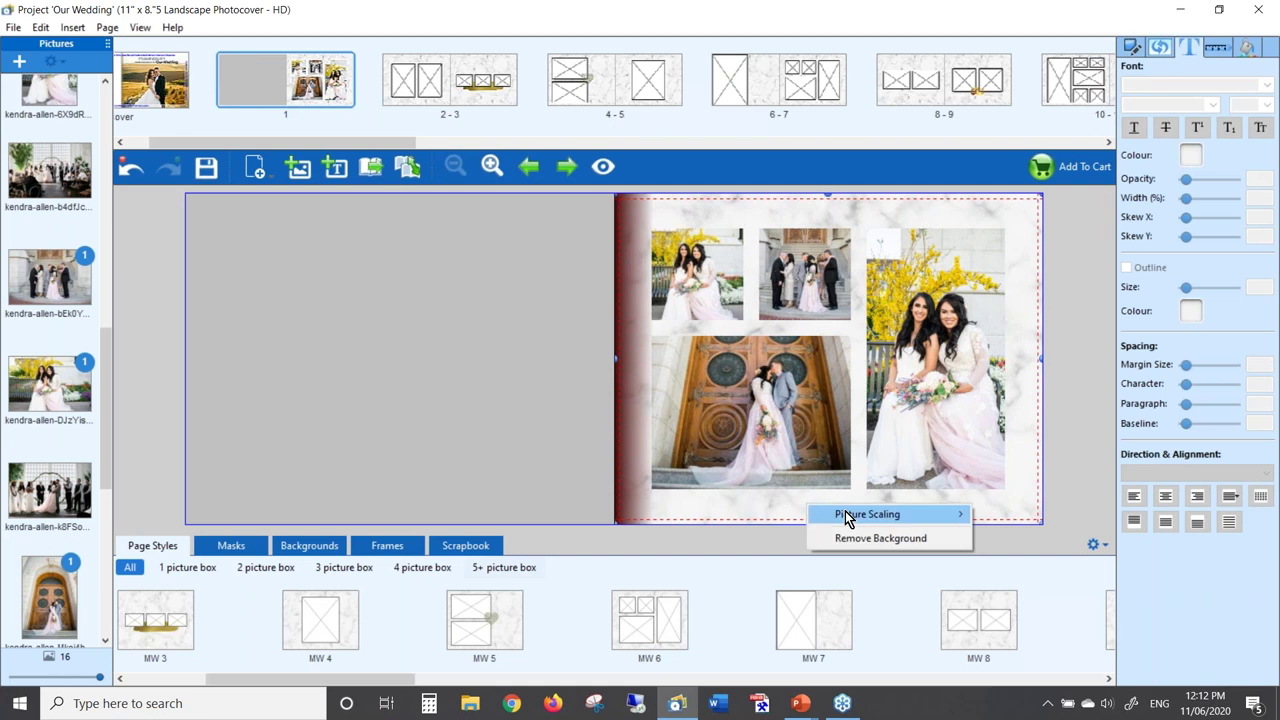
click(888, 538)
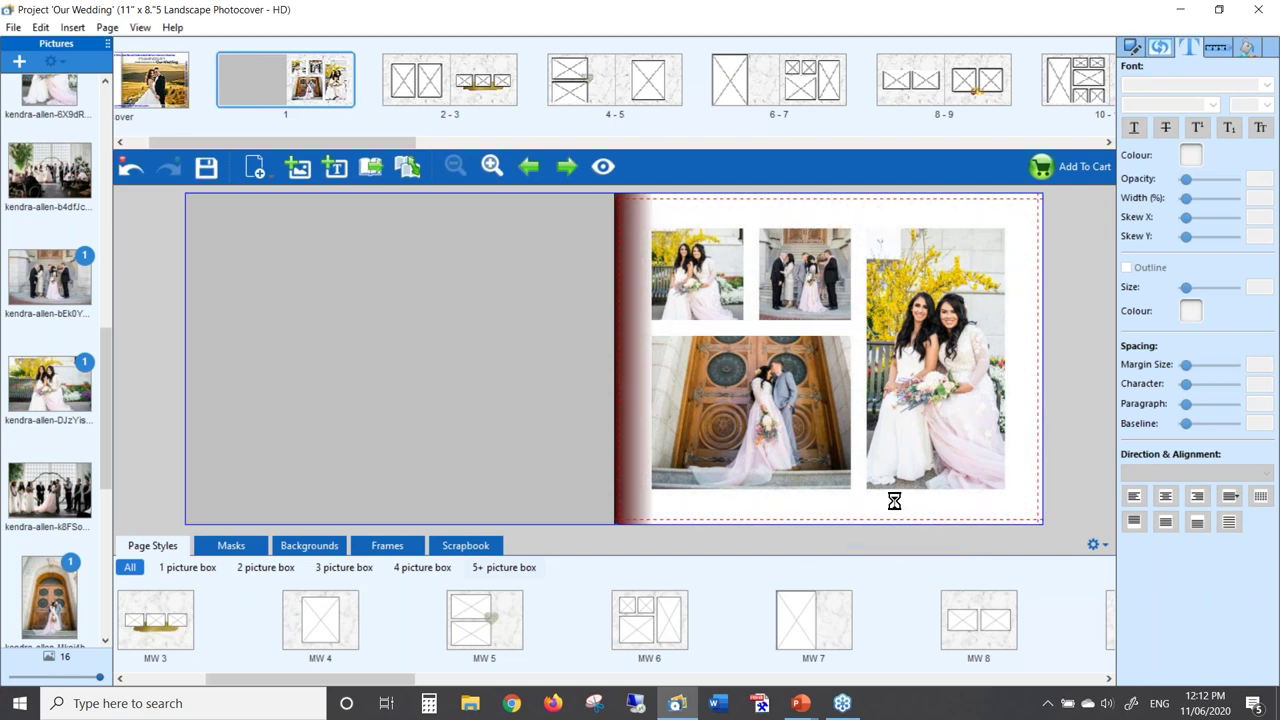
Step: Try the beige and the lilac leaf-patterned Elegant backgrounds on page 1
click(305, 555)
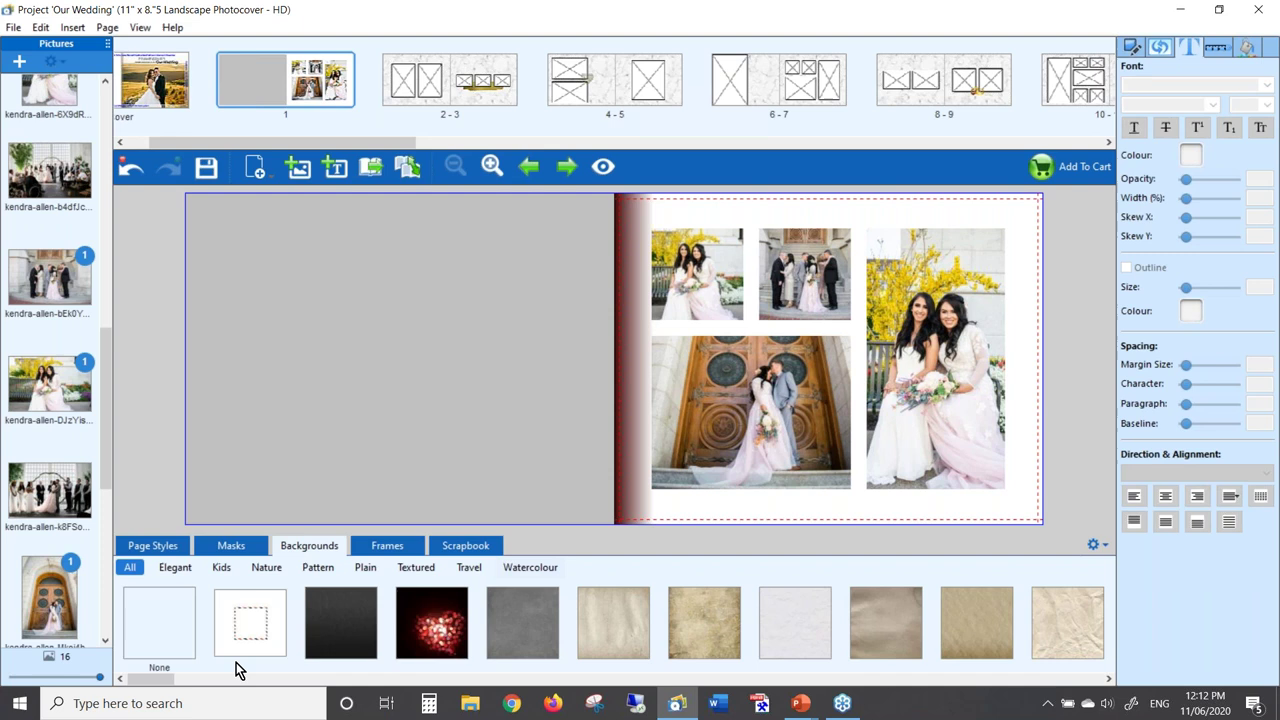
click(178, 570)
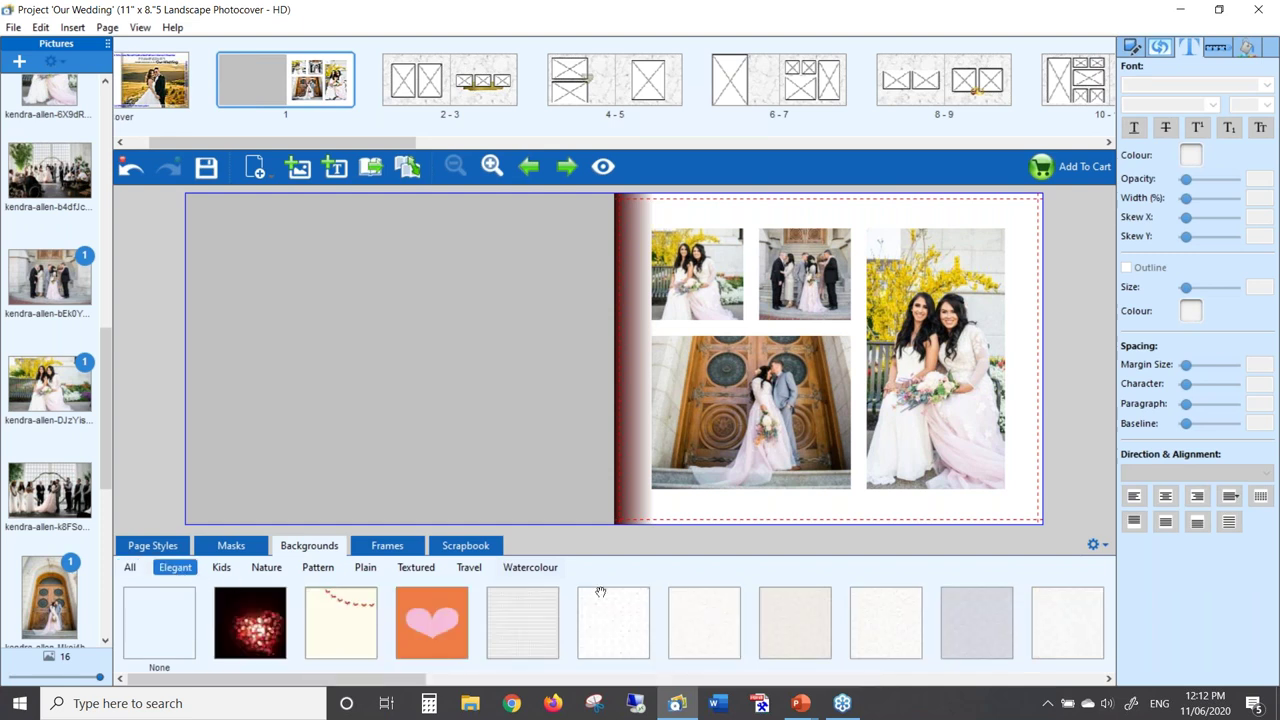
drag(808, 631, 776, 488)
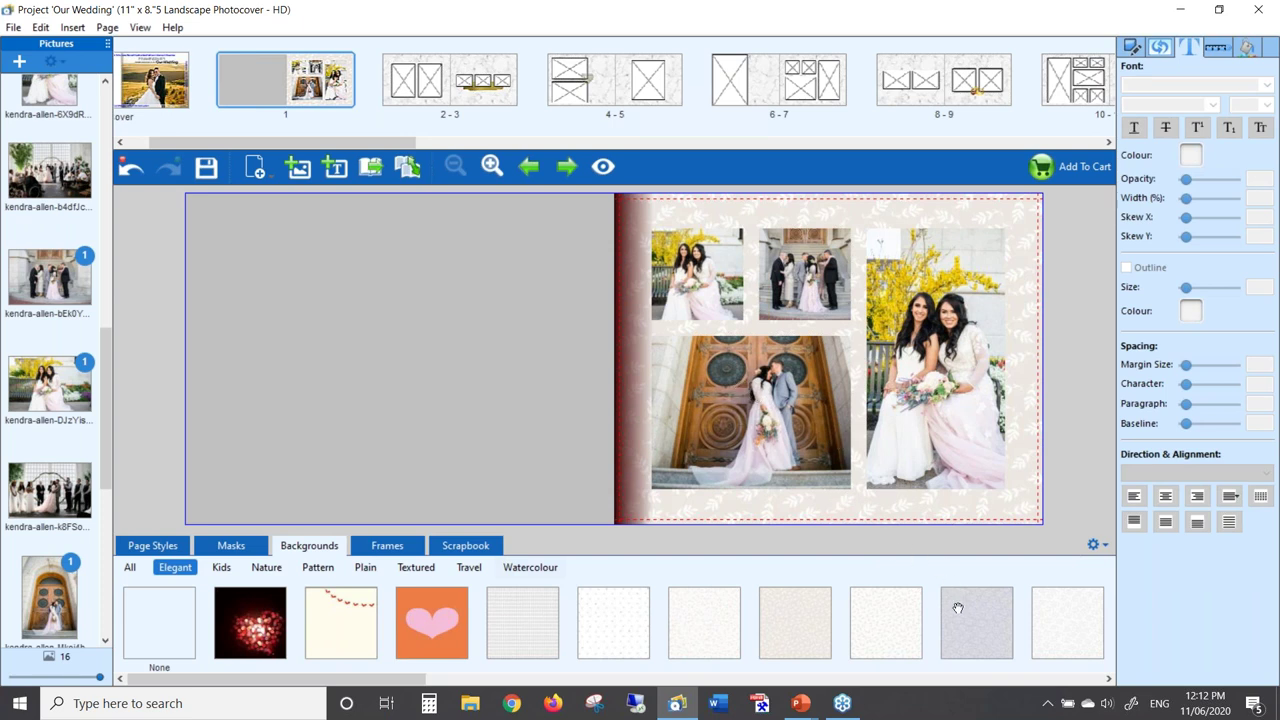
drag(977, 623, 850, 482)
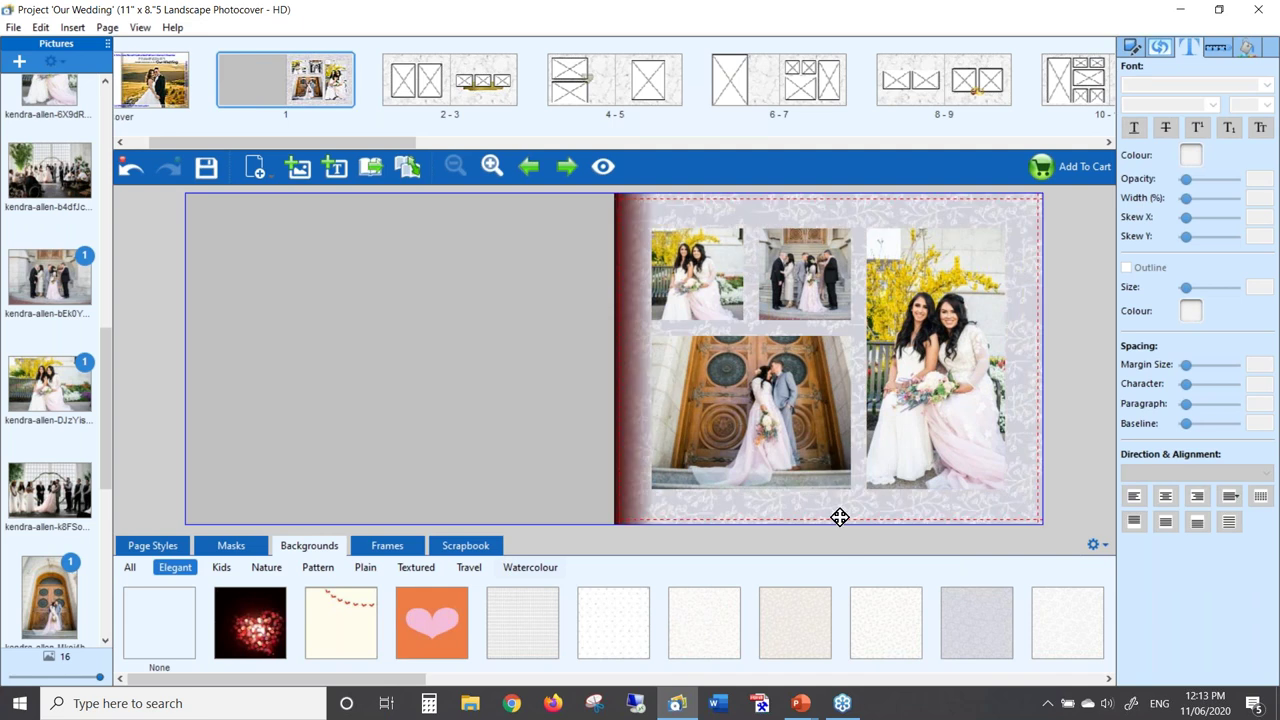
Step: Try the white leaf-patterned, orange striped and cream striped Elegant backgrounds on page 1
drag(405, 681, 491, 685)
click(764, 492)
drag(764, 492, 772, 493)
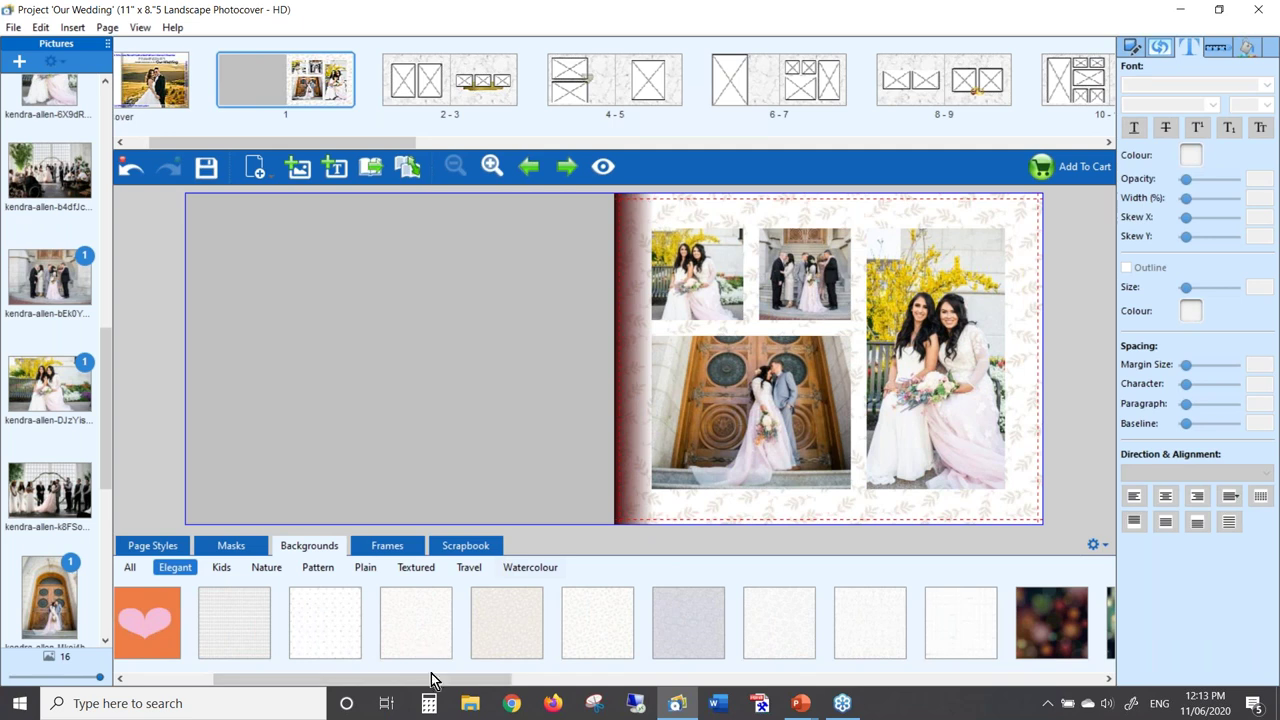
drag(429, 680, 672, 708)
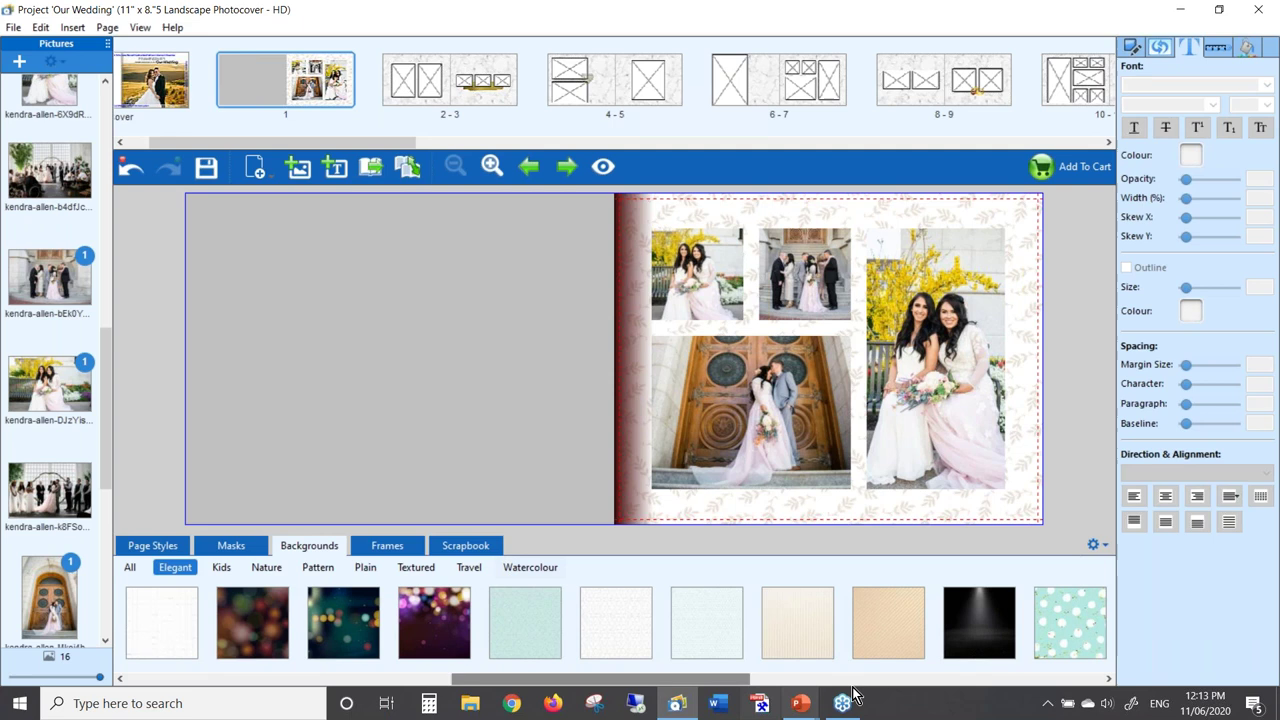
drag(880, 610, 822, 512)
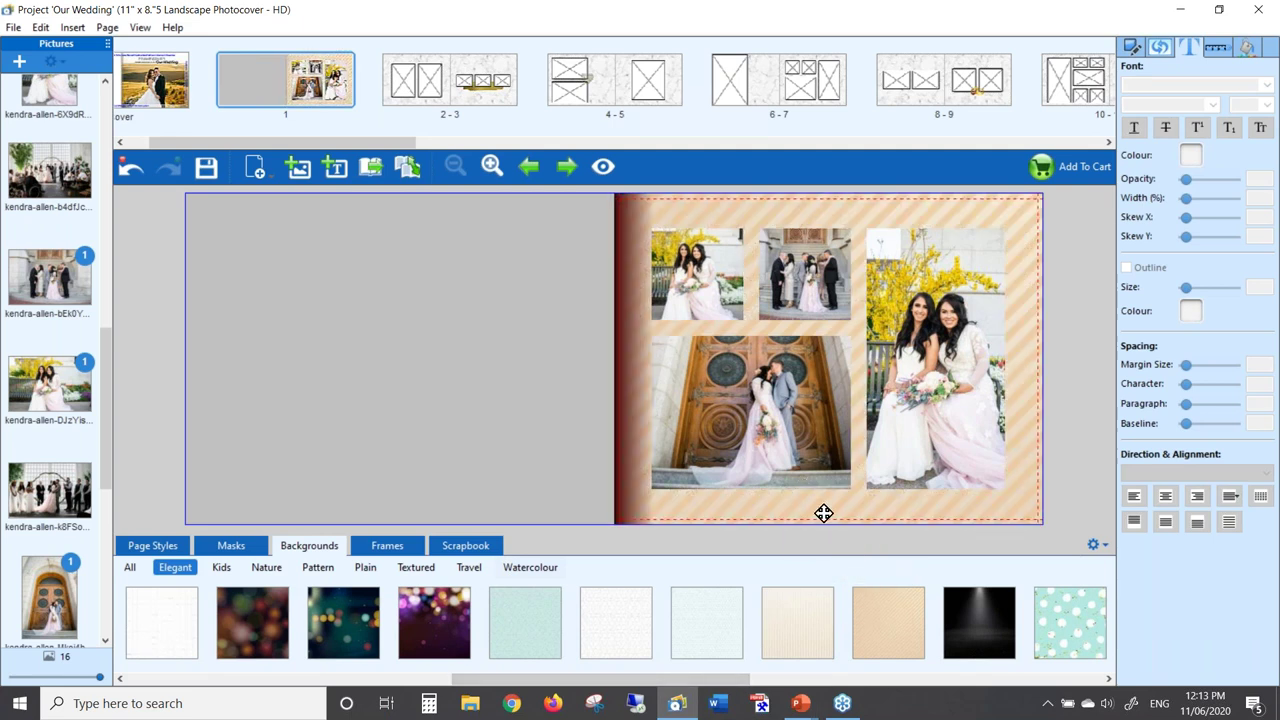
drag(786, 618, 790, 490)
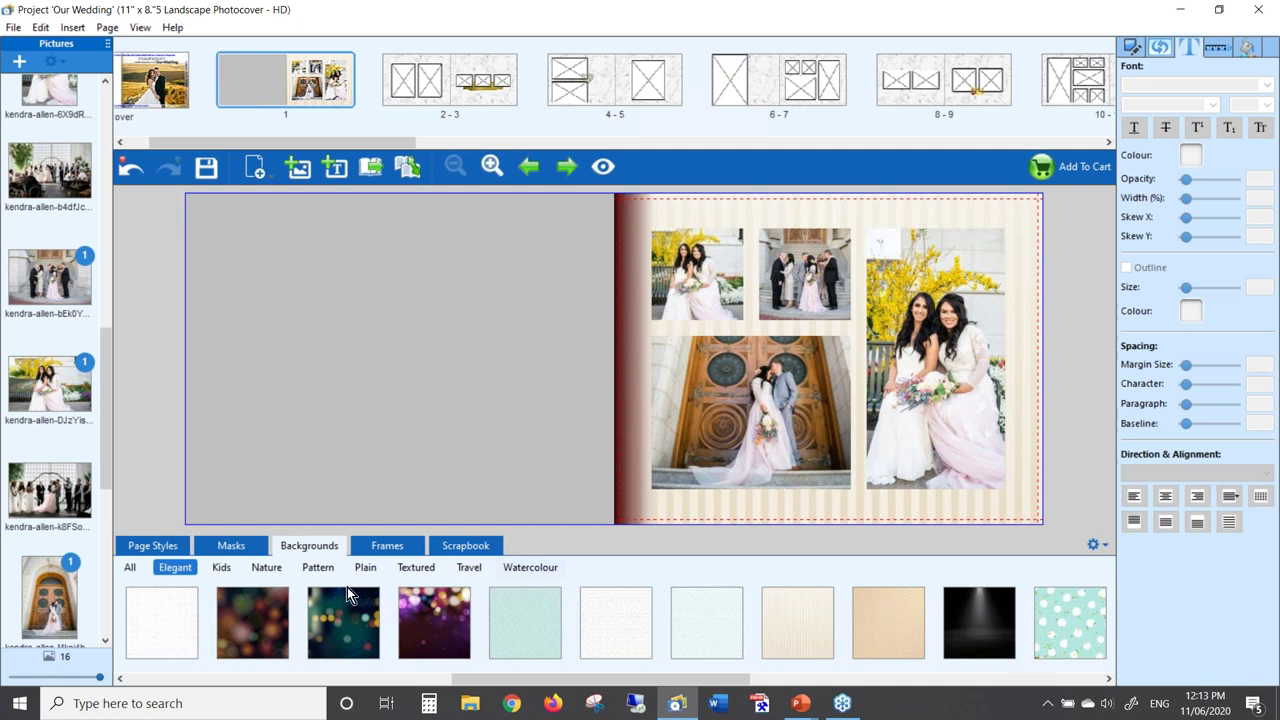
Step: Try the light grey dotted Pattern background on page 1 and remove it again
click(318, 567)
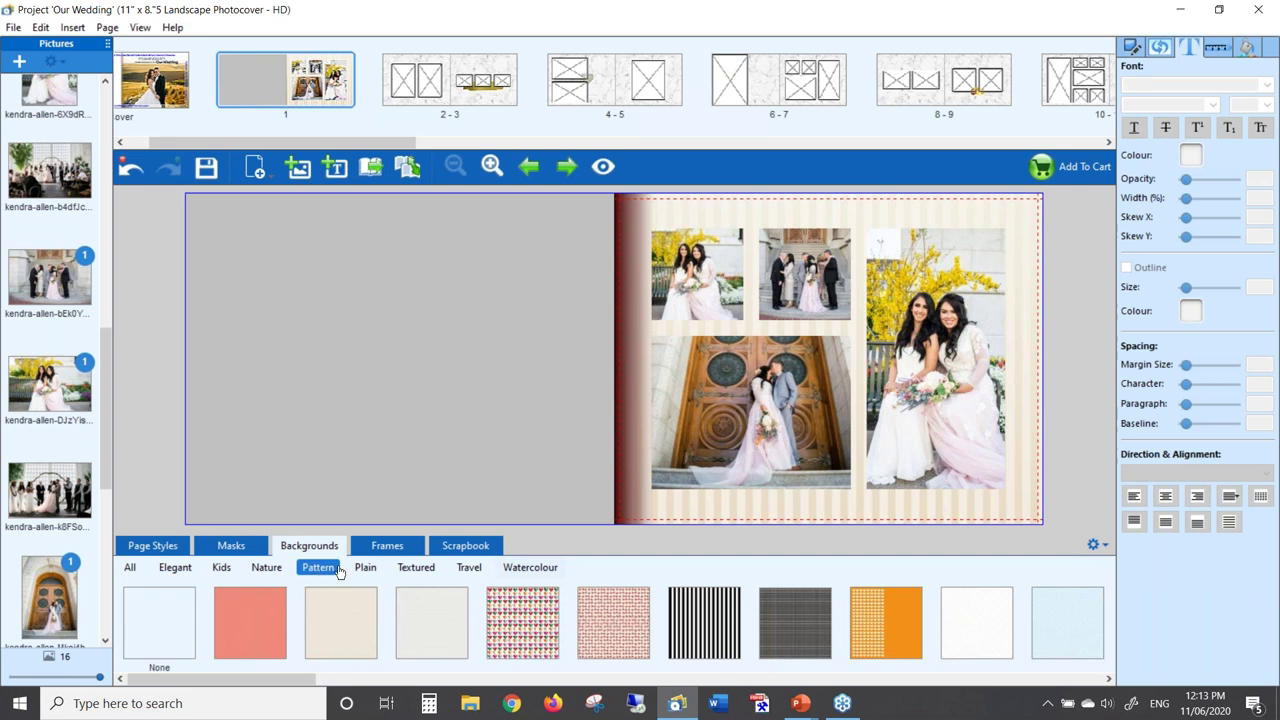
drag(430, 625, 808, 505)
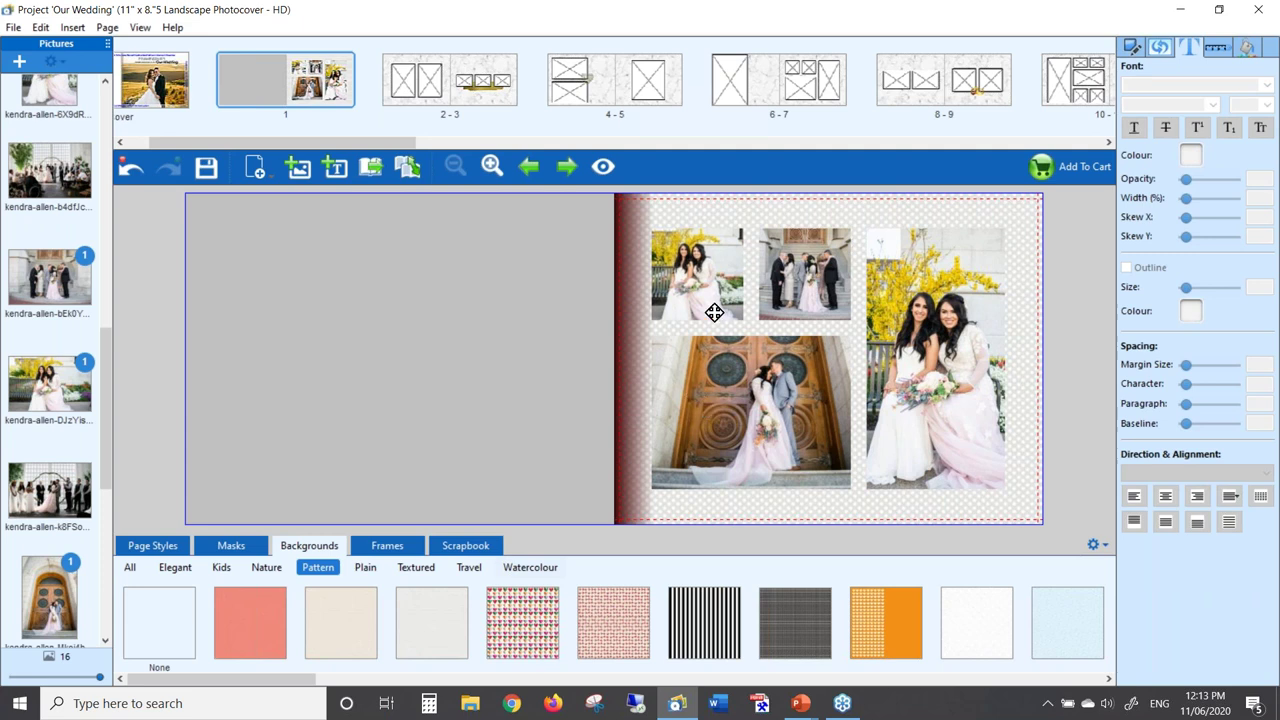
right_click(799, 503)
click(848, 537)
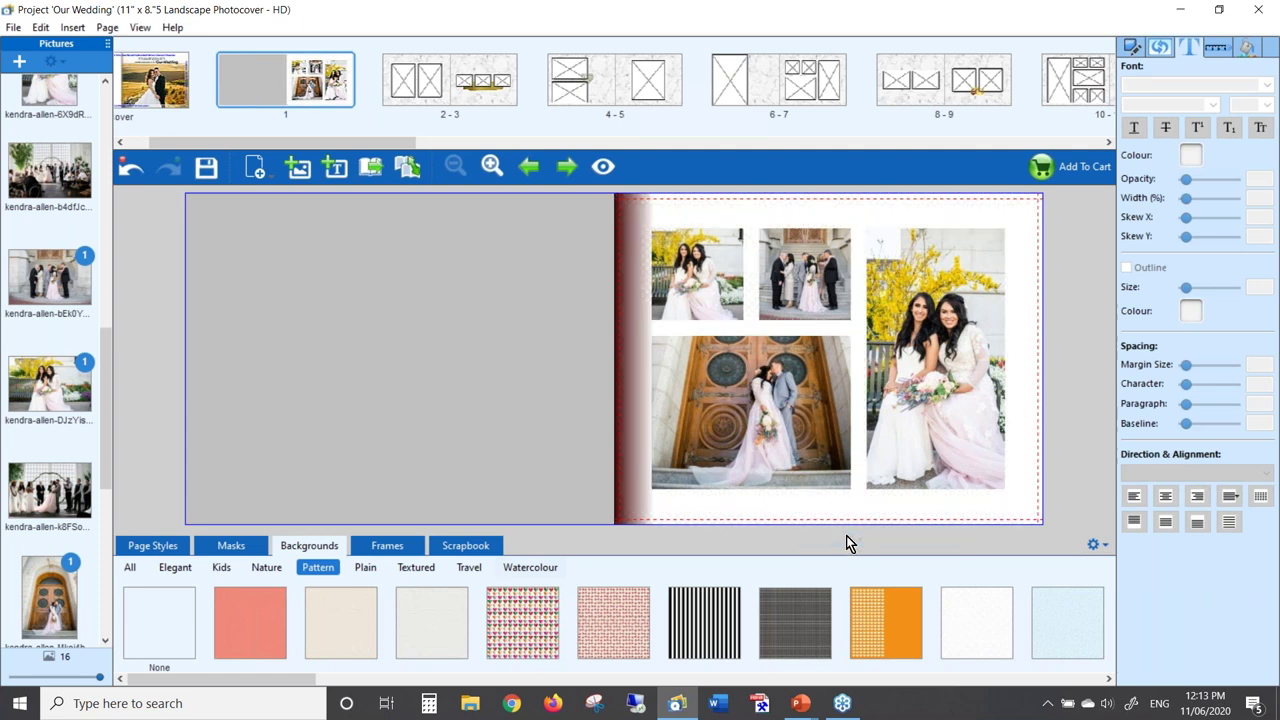
Step: Try the black double Wedding frame on page 1's doorway photo and replace it with the grey ornamental Wedding frame
click(386, 549)
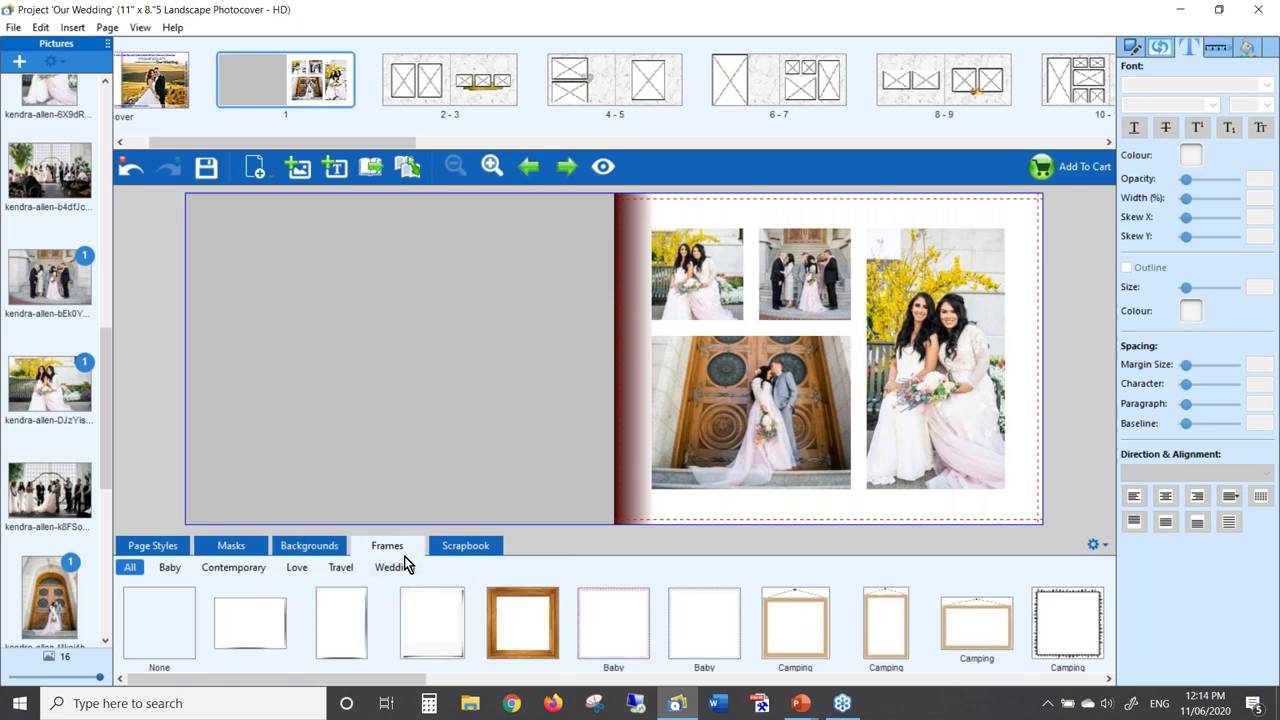
click(393, 568)
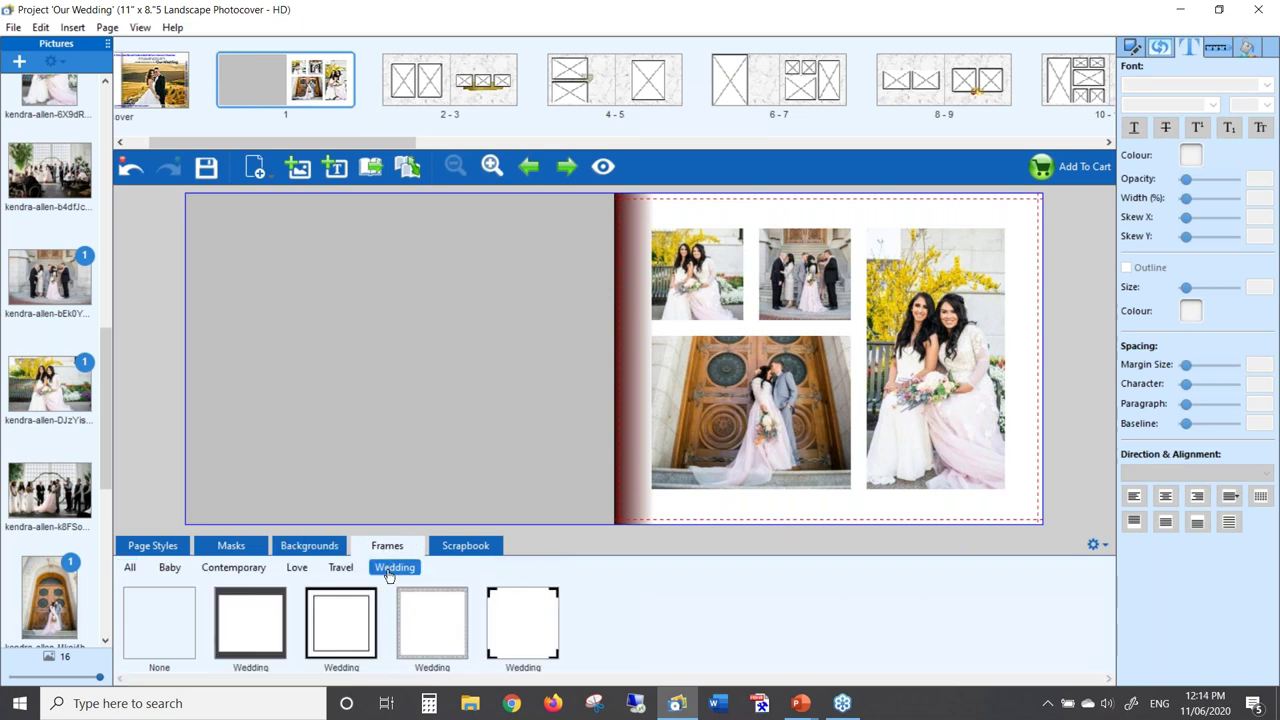
drag(357, 610, 726, 400)
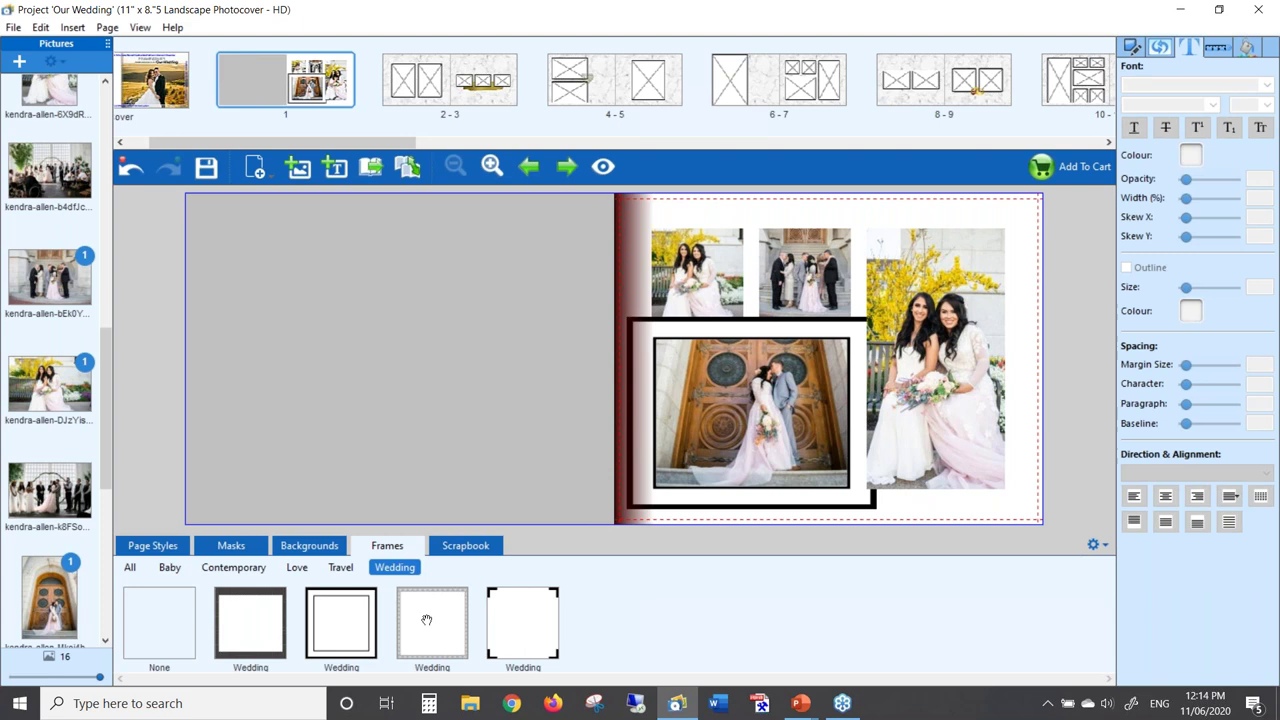
drag(435, 610, 729, 401)
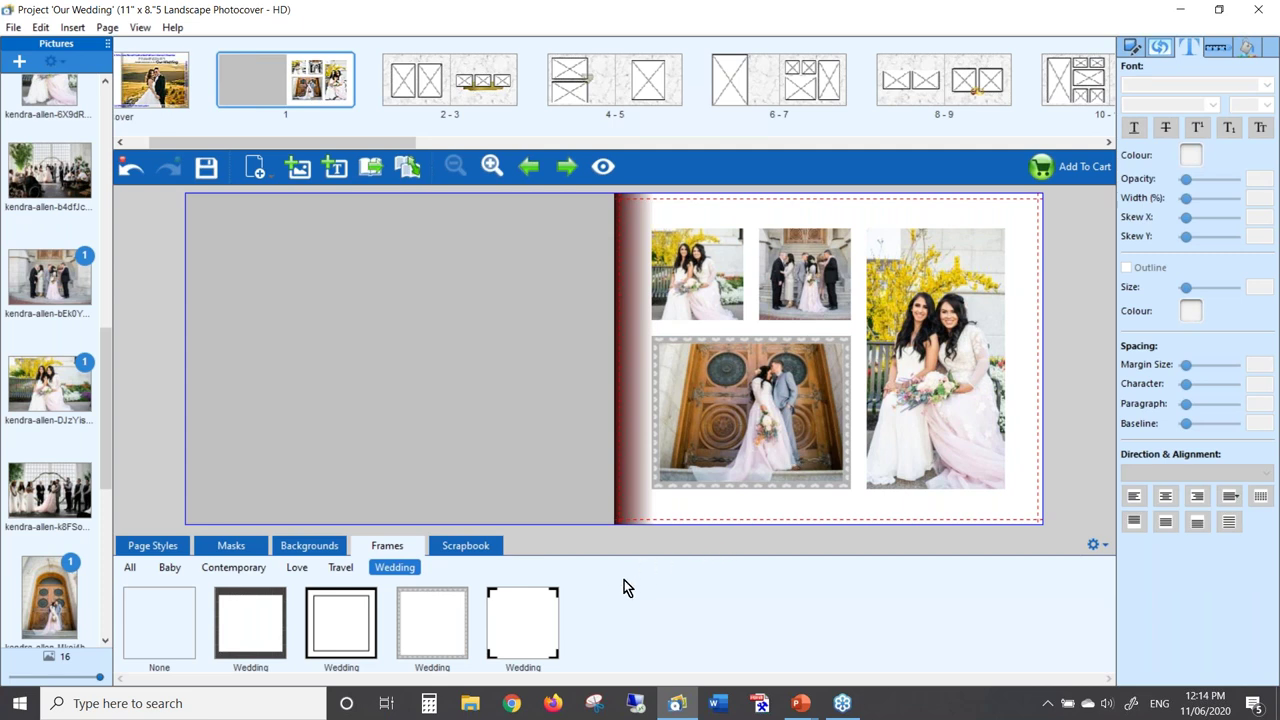
Step: Replace the doorway photo's frame on page 1 with the white Love frame and apply that frame to the tall portrait photo too
click(296, 568)
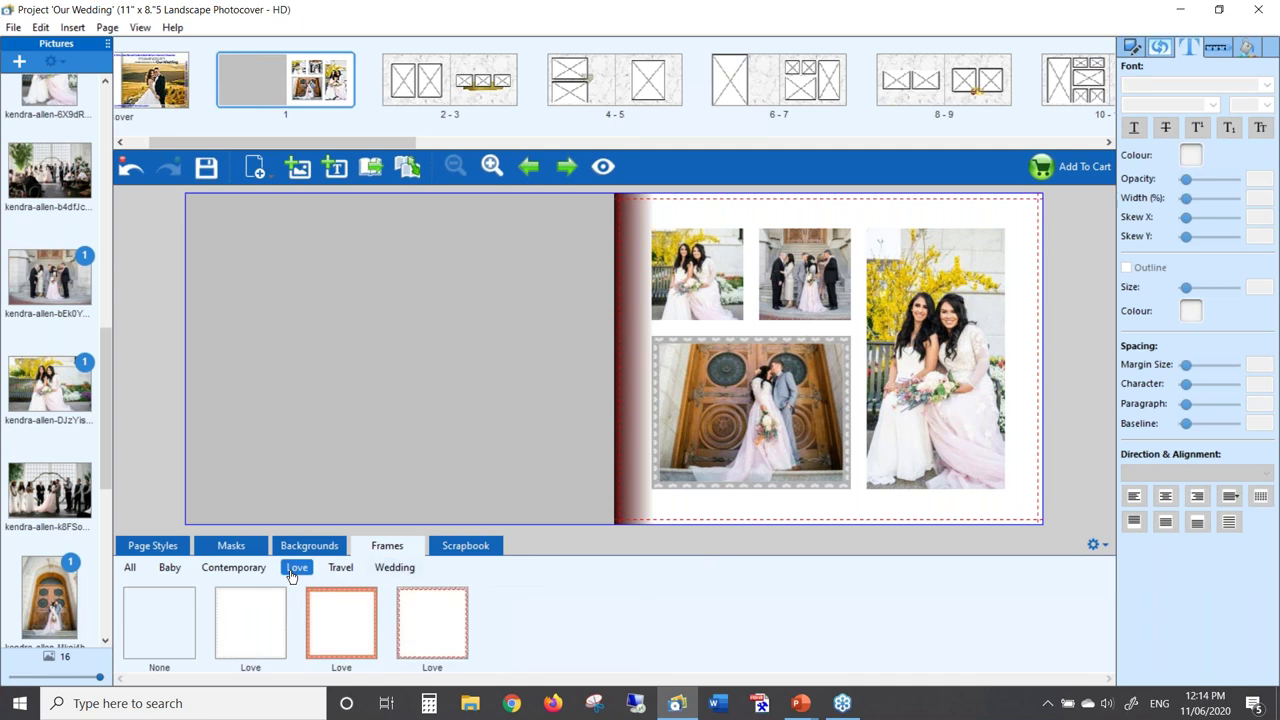
drag(251, 626, 745, 400)
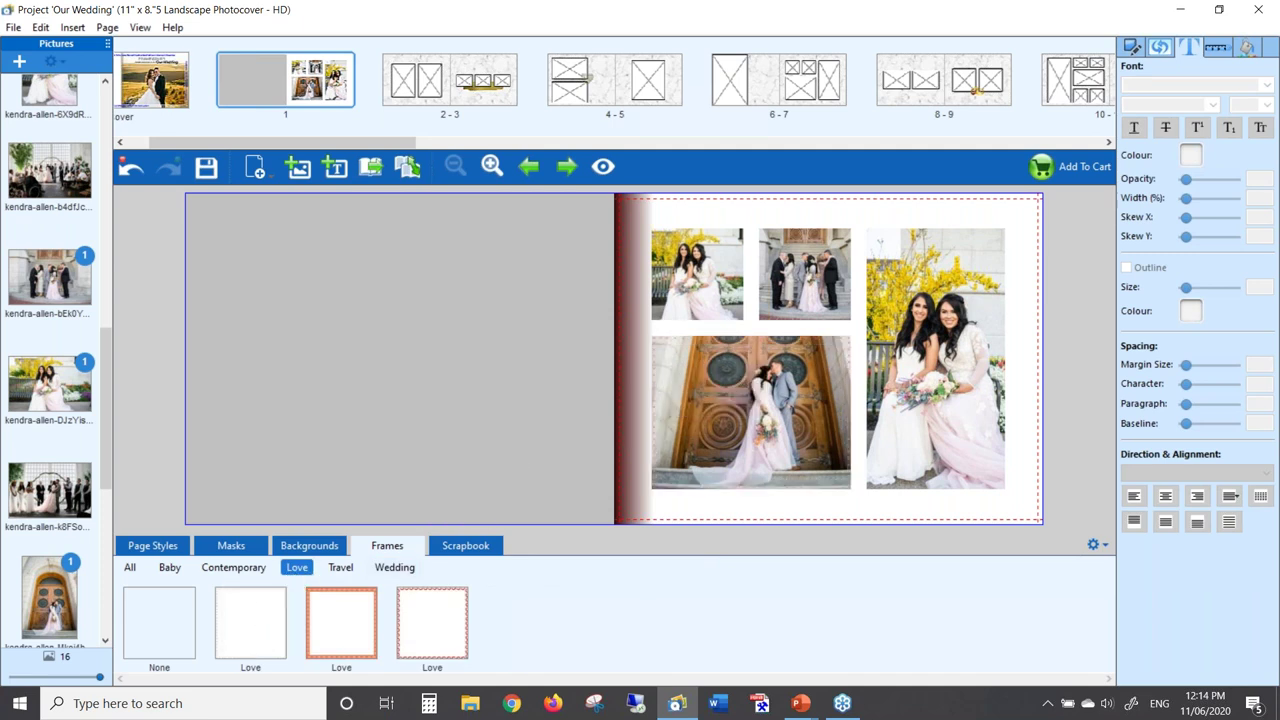
drag(237, 623, 955, 325)
Step: Apply the pink Baby frame to the doorway photo on page 1 and browse the rest of the full frame collection
click(130, 568)
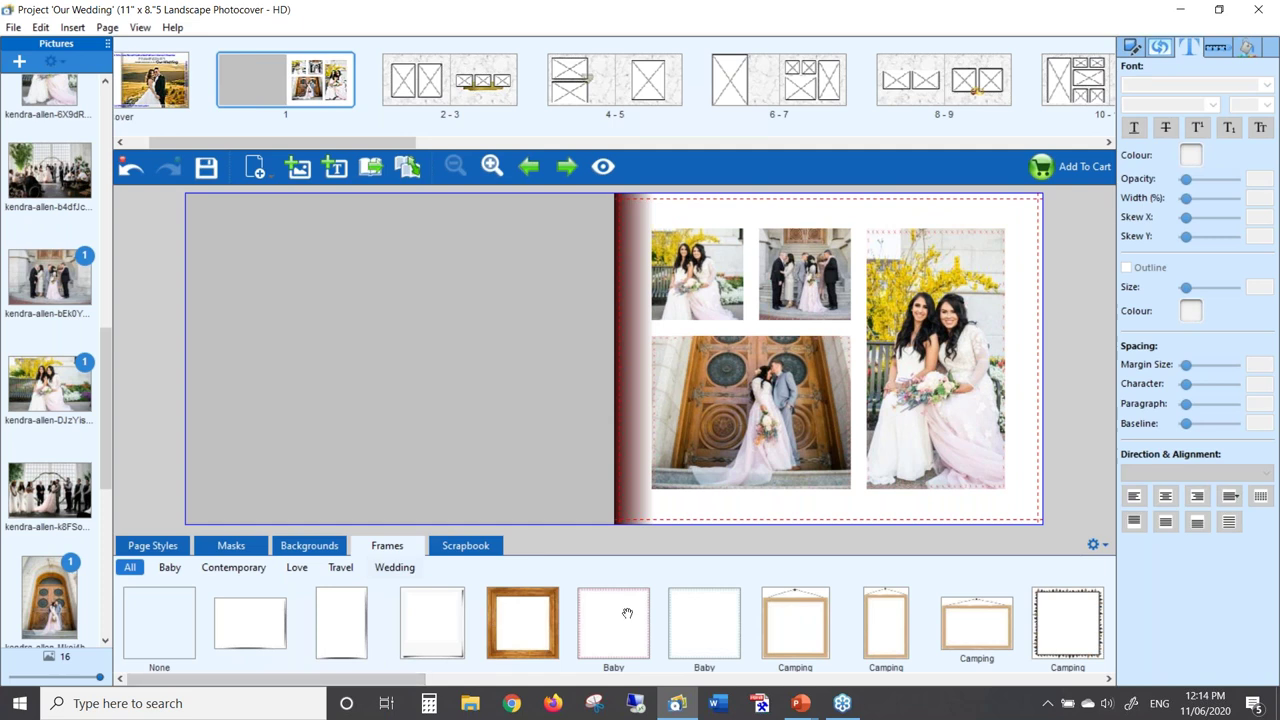
click(752, 413)
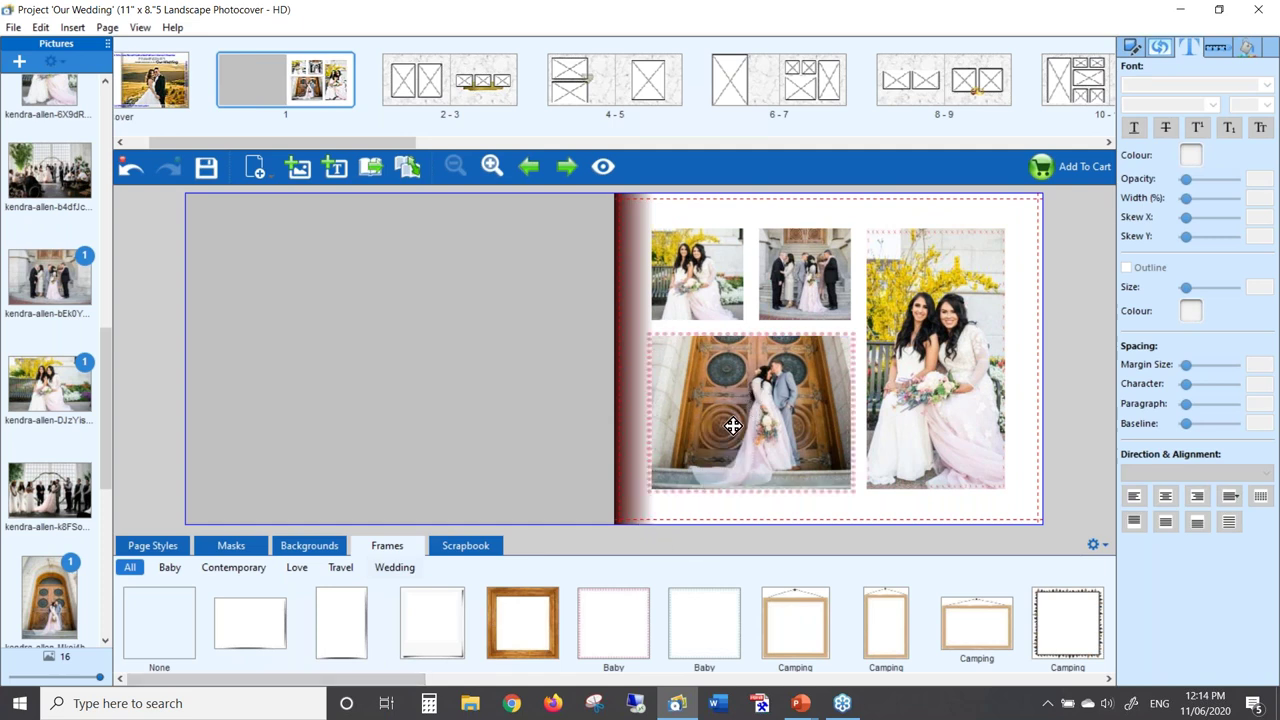
drag(388, 680, 1088, 692)
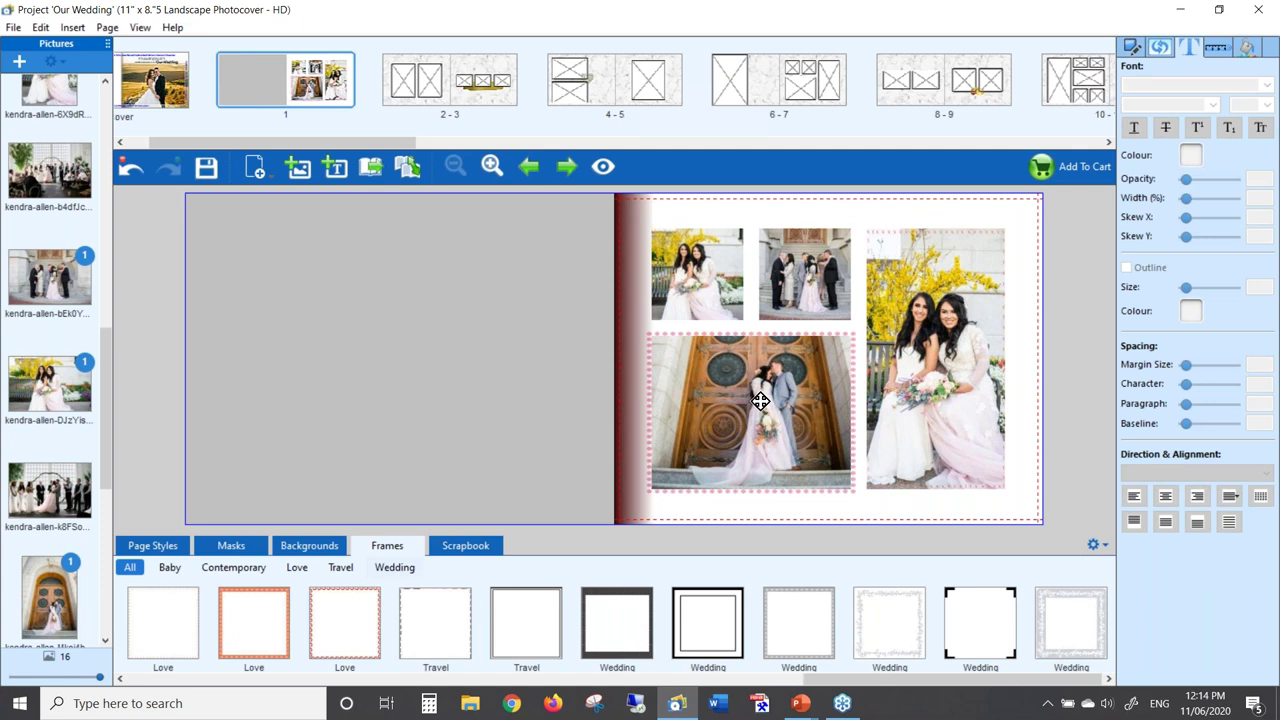
Step: Apply the one-picture page style MW 1 to page 2
click(565, 171)
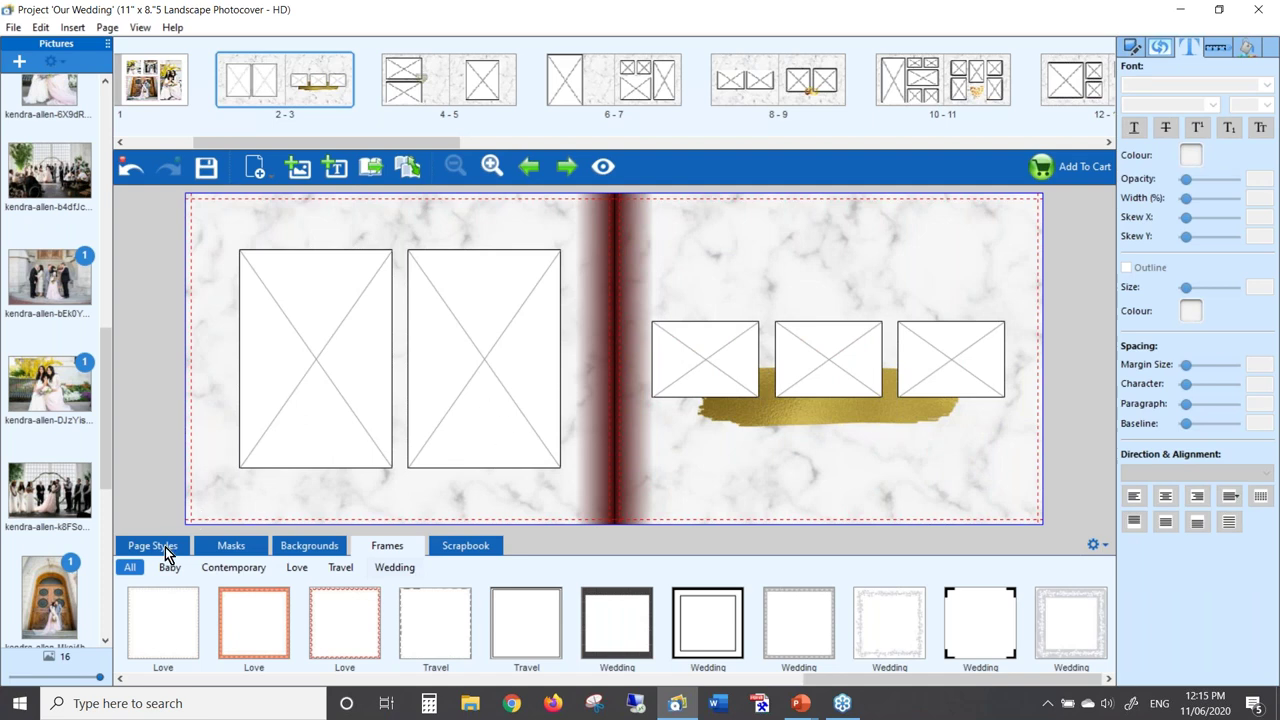
click(166, 550)
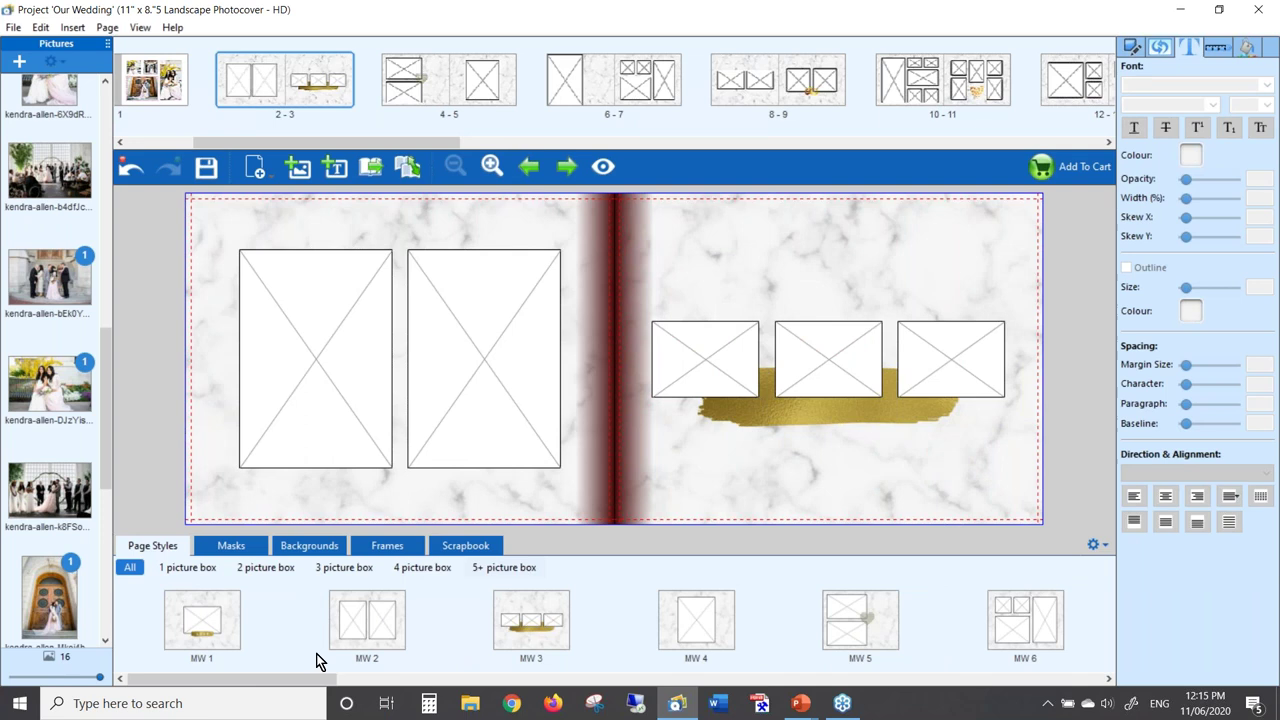
scroll(310, 684, right, 4)
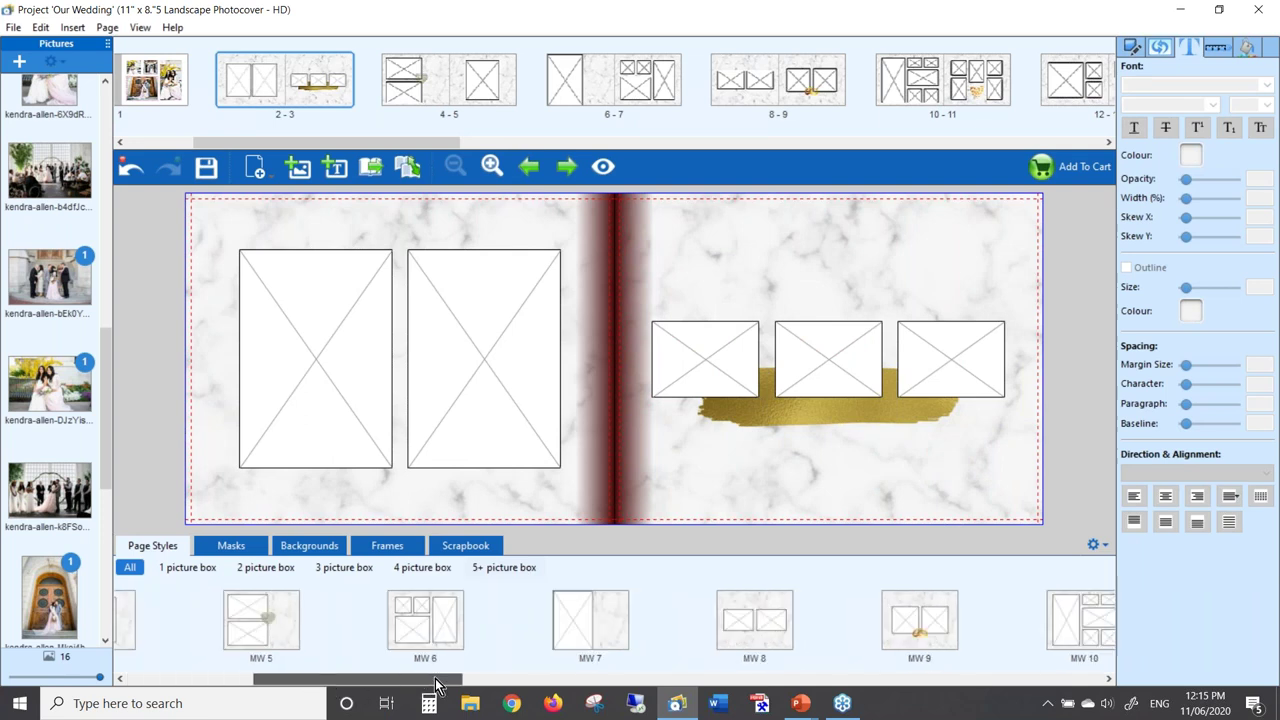
click(181, 574)
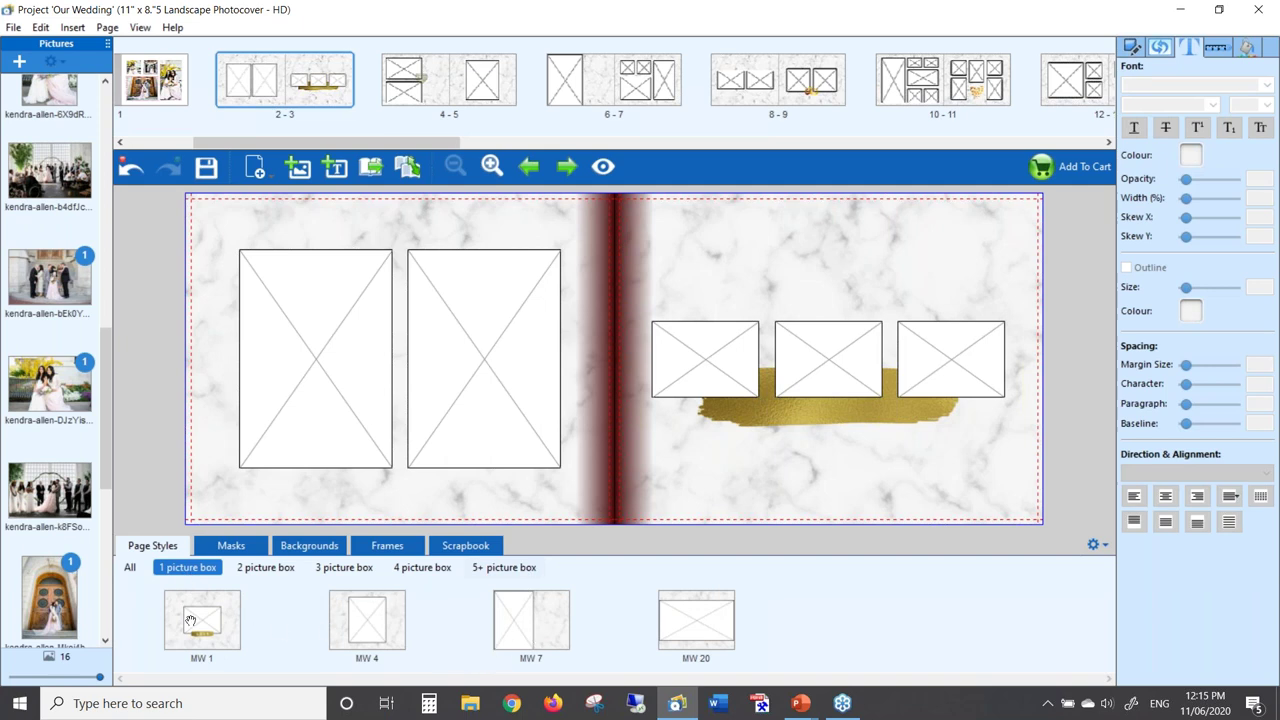
drag(190, 621, 363, 374)
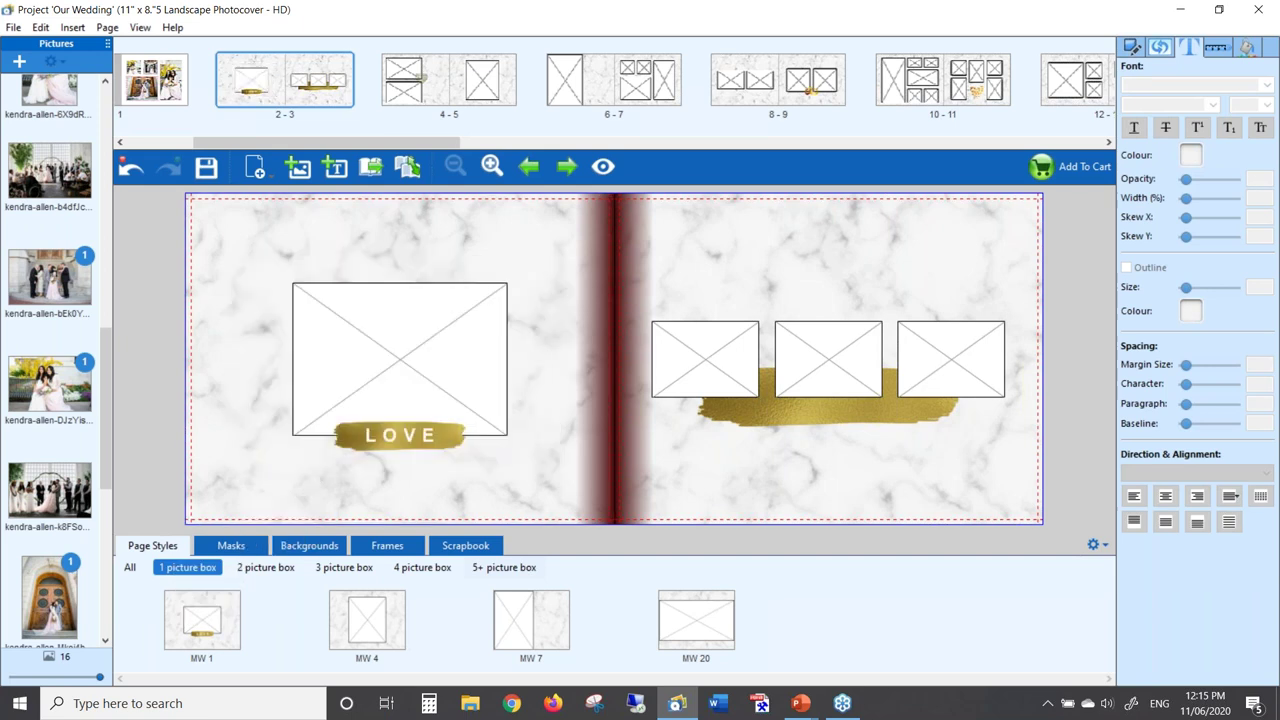
Step: Delete the LOVE text and the gold brush stroke beneath the picture box on page 2
key(Delete)
click(405, 437)
key(Delete)
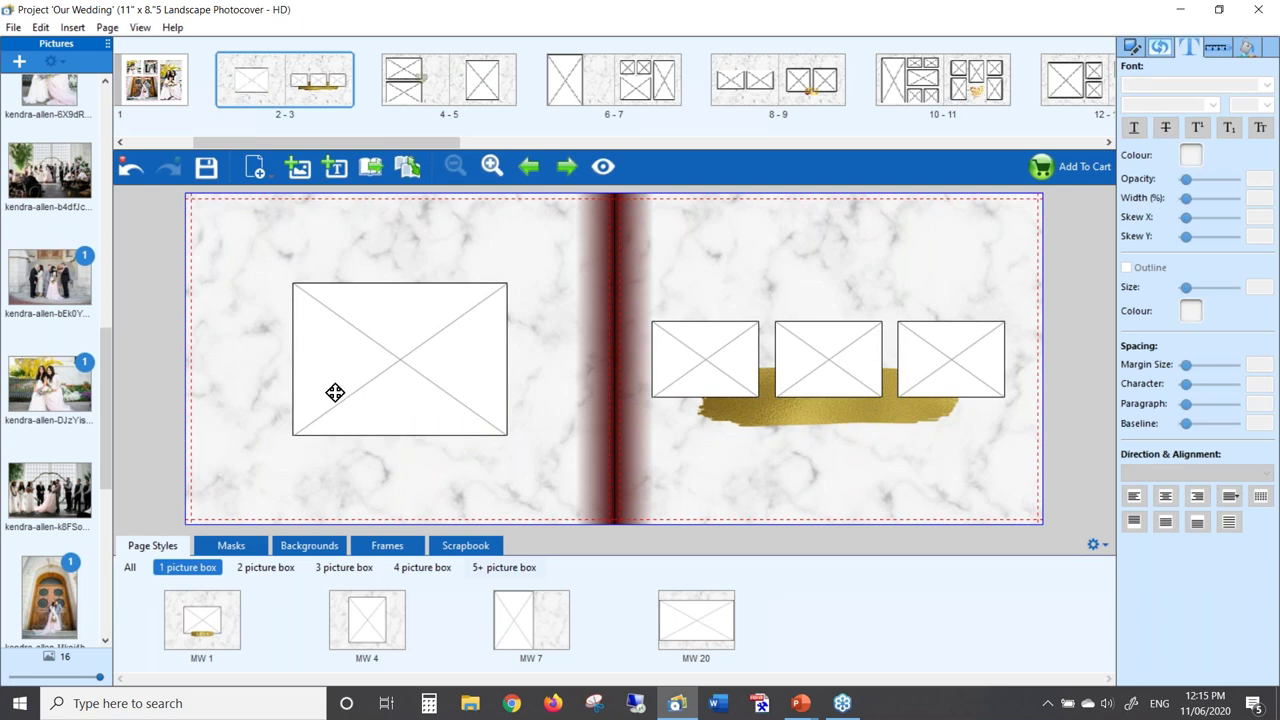
Step: Place 3509.jpg in page 2's picture box, enlarge the photo and move it nearer the middle of the page
scroll(64, 414, down, 5)
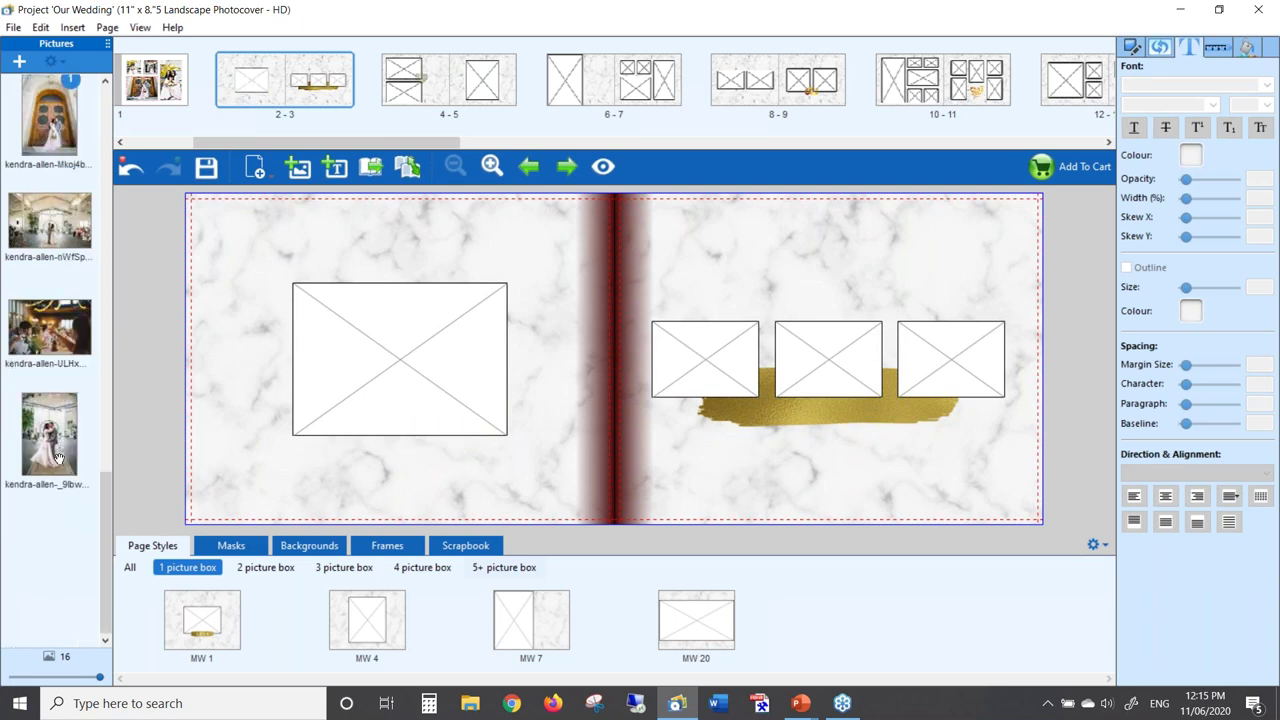
scroll(58, 458, up, 10)
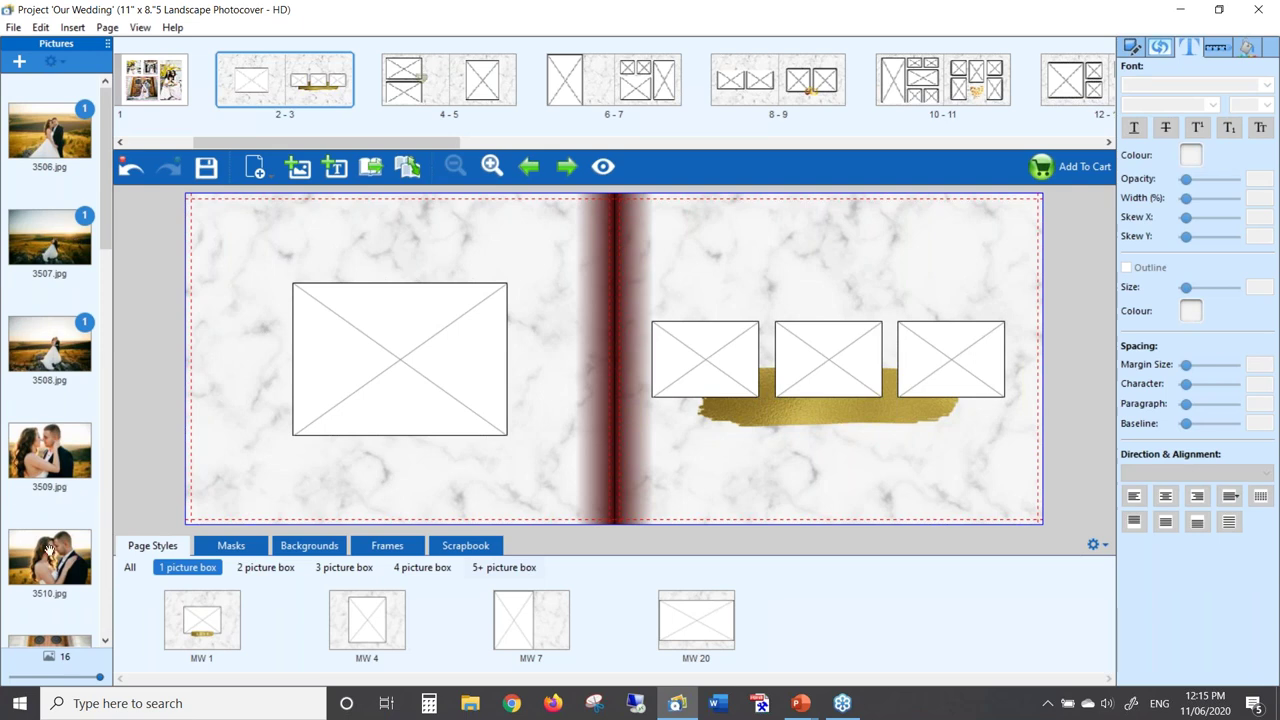
drag(49, 471, 387, 351)
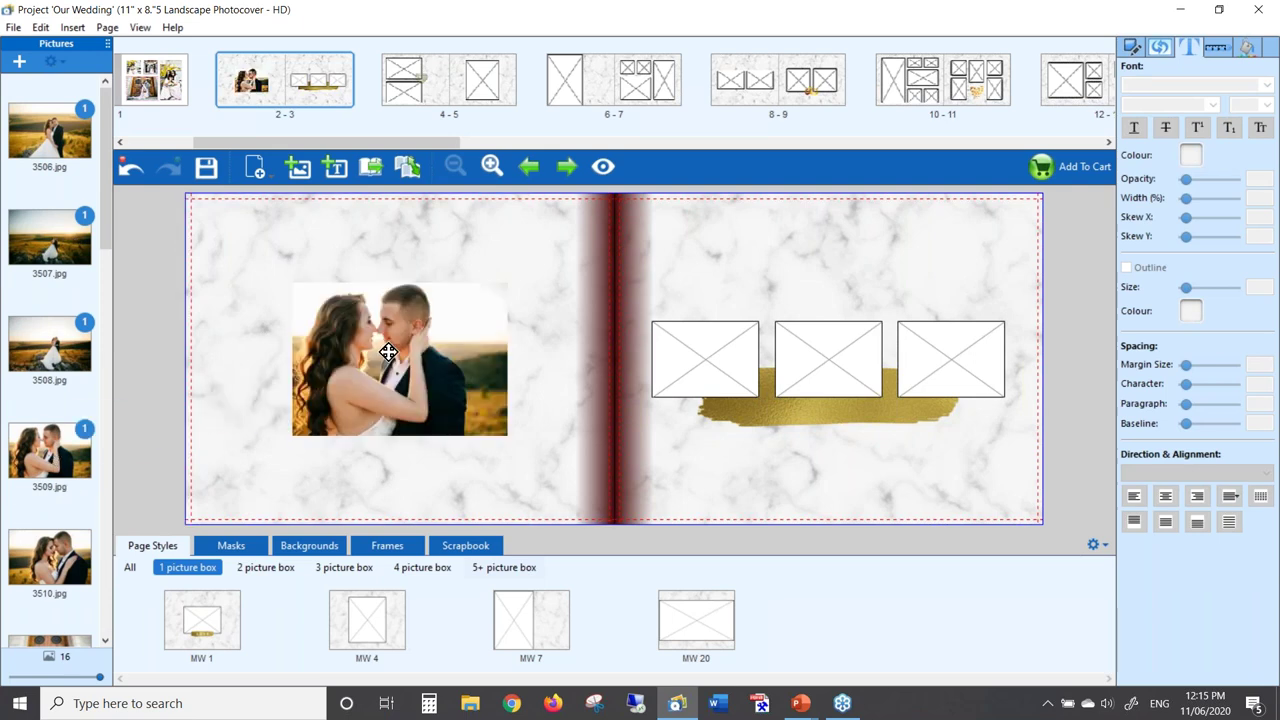
click(387, 351)
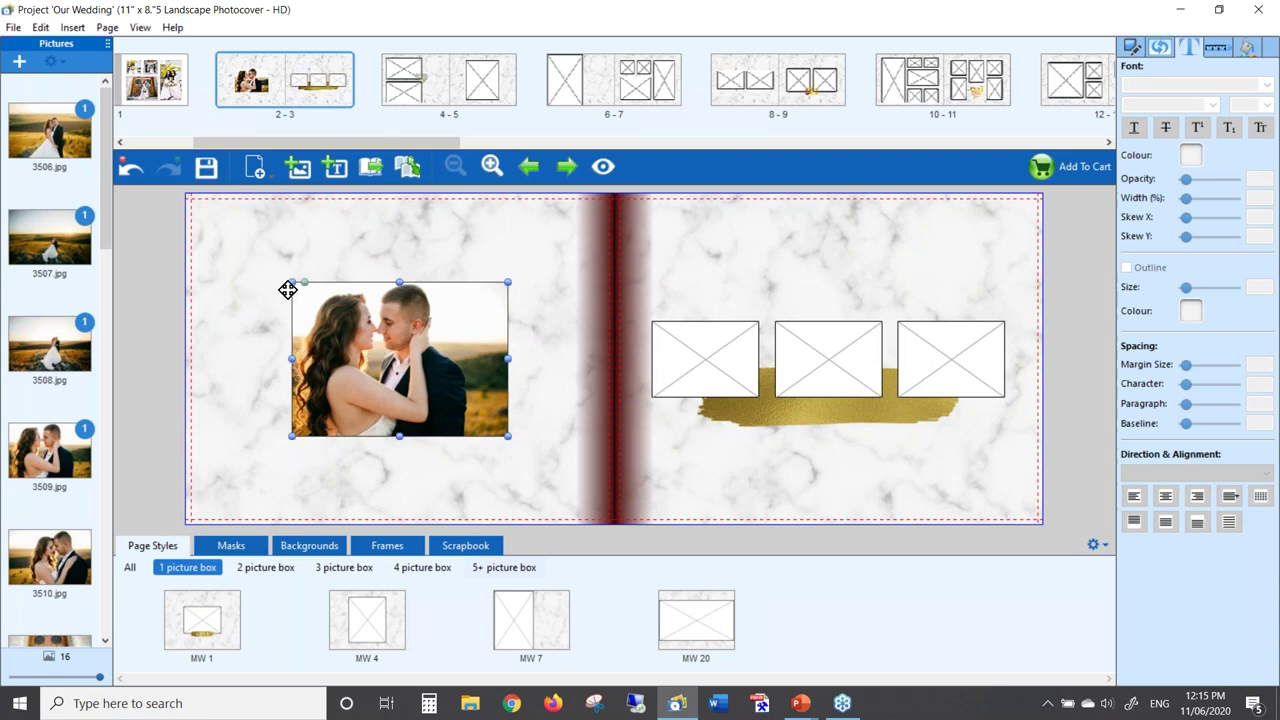
drag(291, 287, 226, 235)
drag(371, 343, 391, 375)
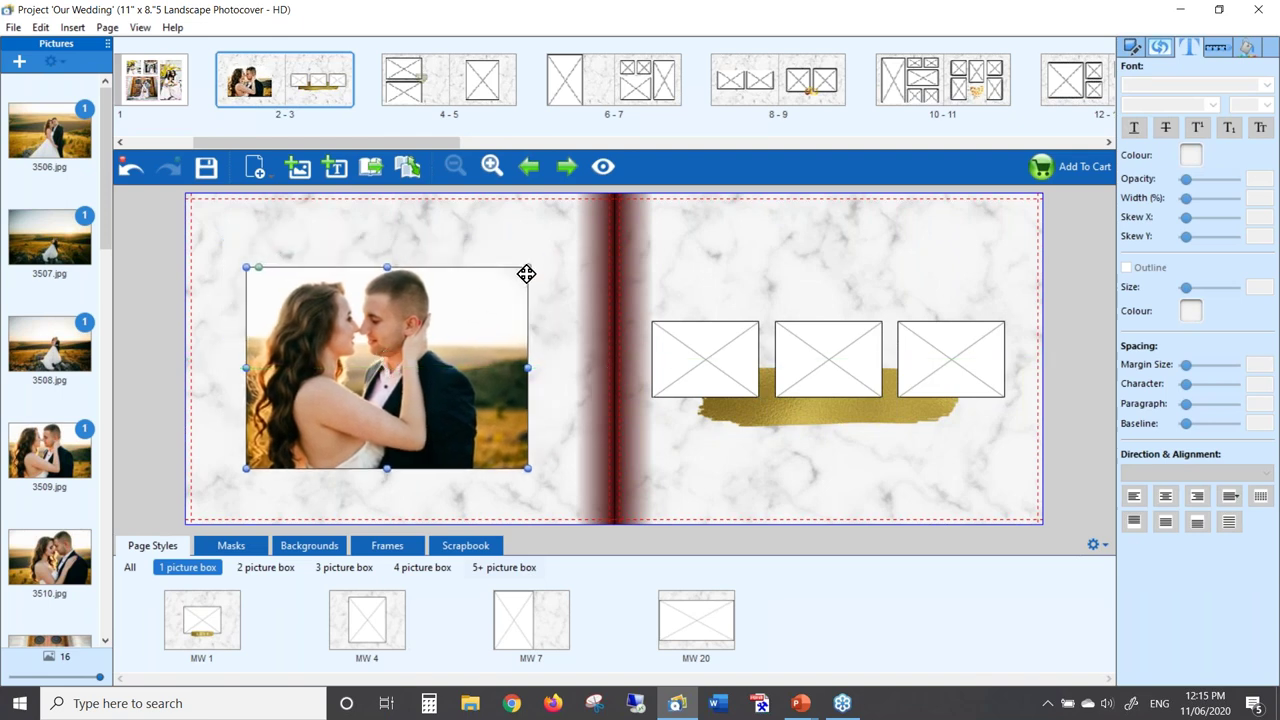
Step: Remove the marble background from page 2 and move the couple's photo slightly up
right_click(452, 235)
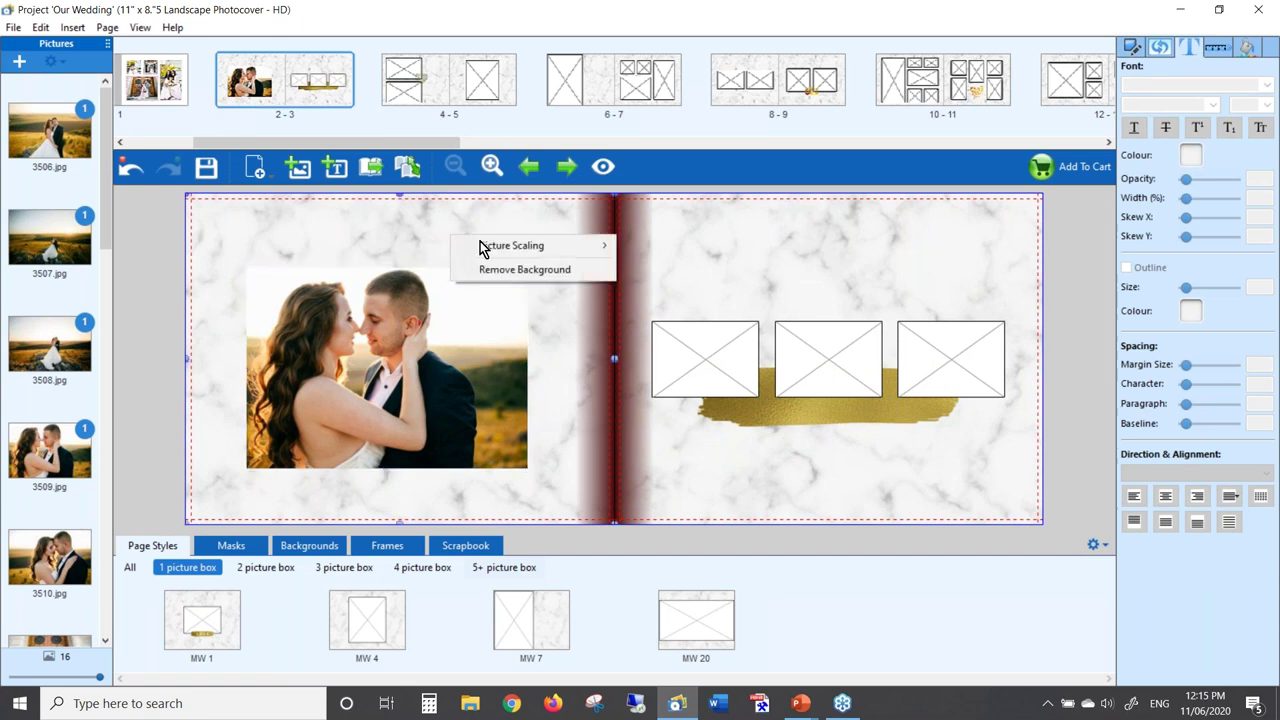
click(557, 275)
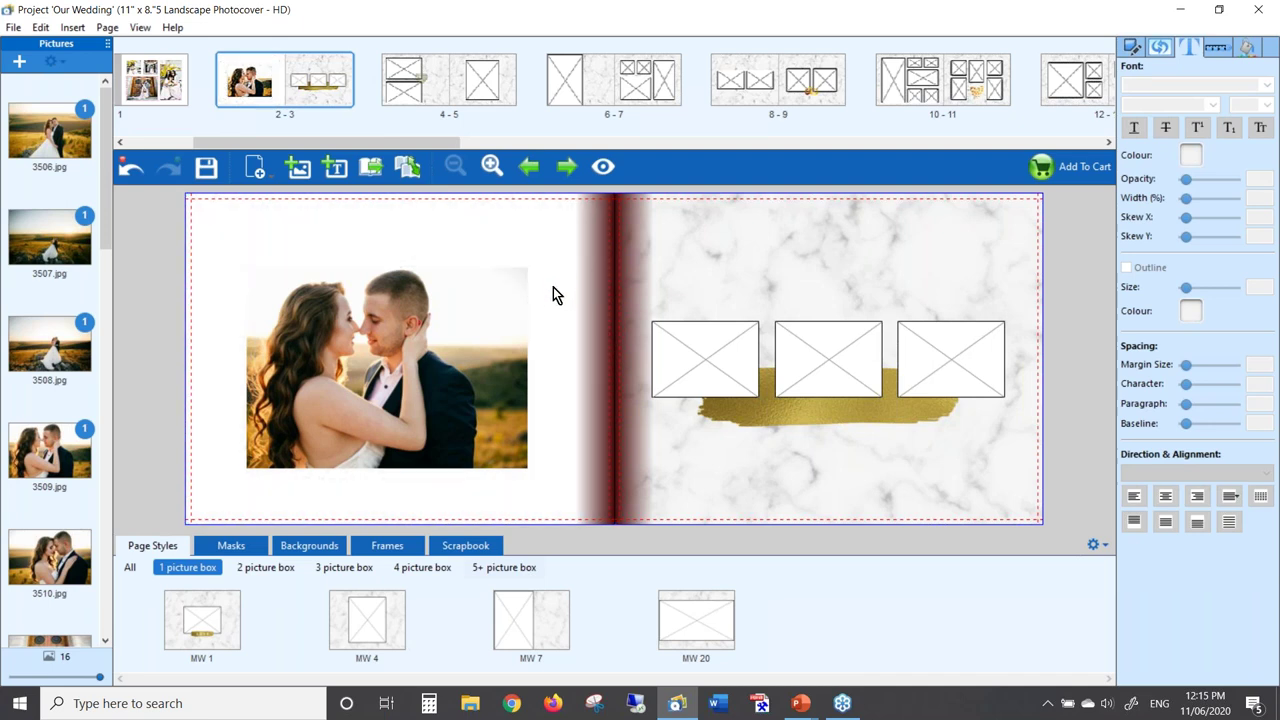
drag(500, 323, 500, 308)
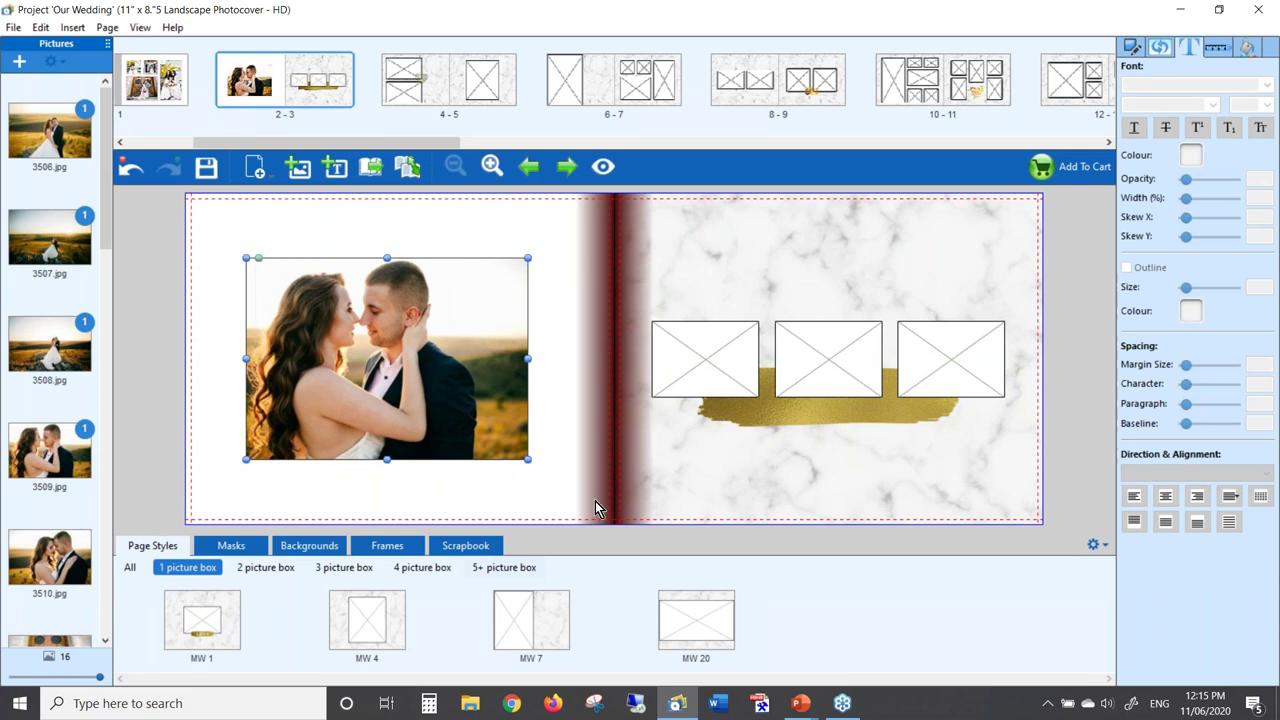
Step: Add the gold hearts Celebration scrapbook graphic at the upper-left corner of page 2's photo and shrink it
click(474, 553)
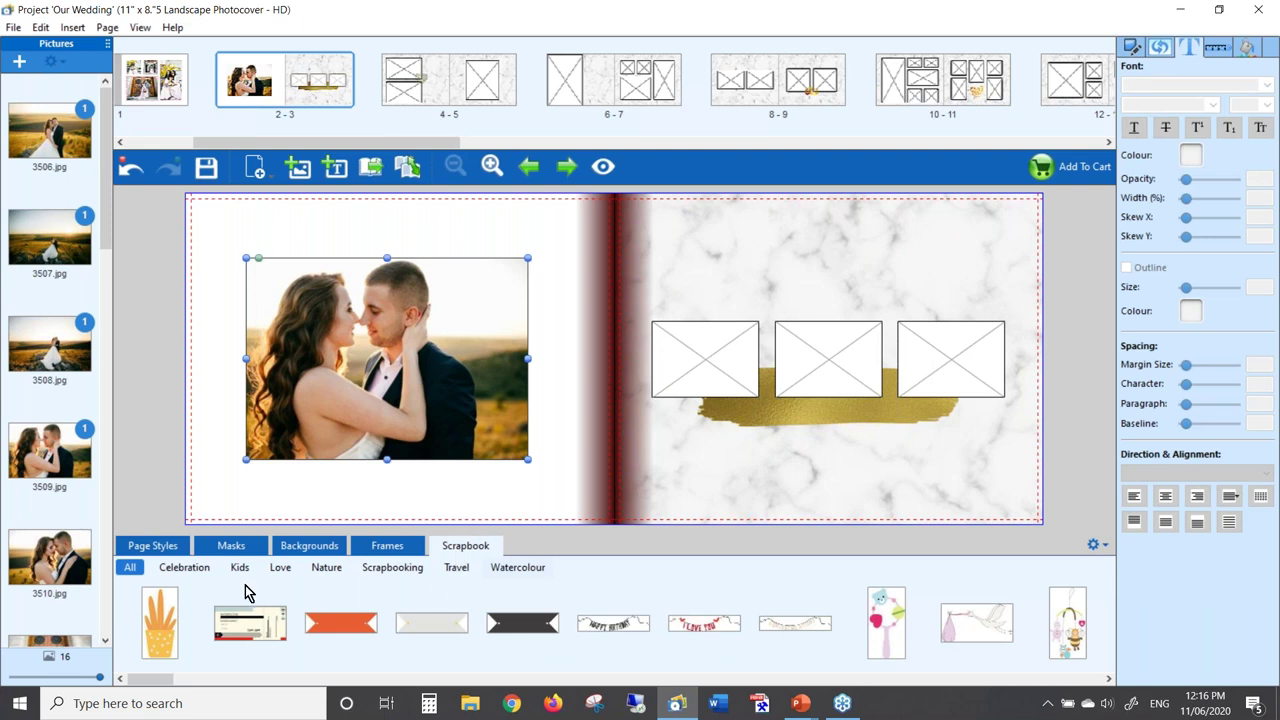
click(185, 568)
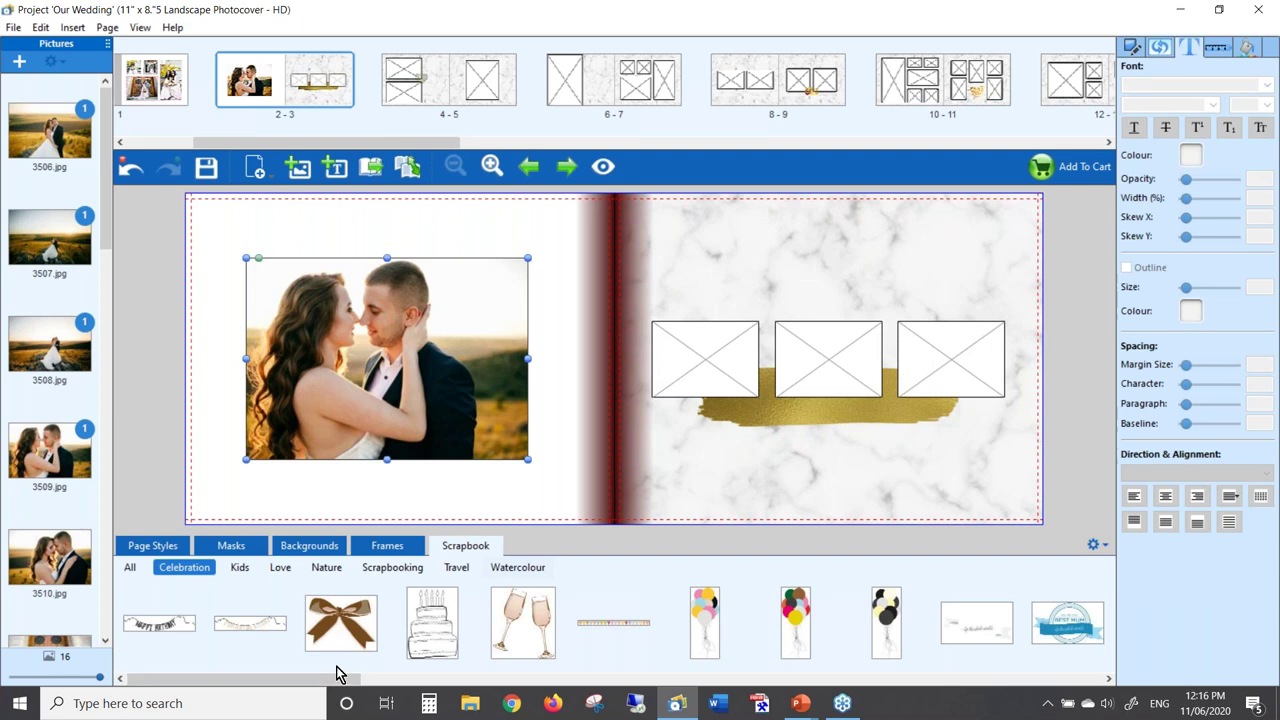
drag(343, 682, 1030, 676)
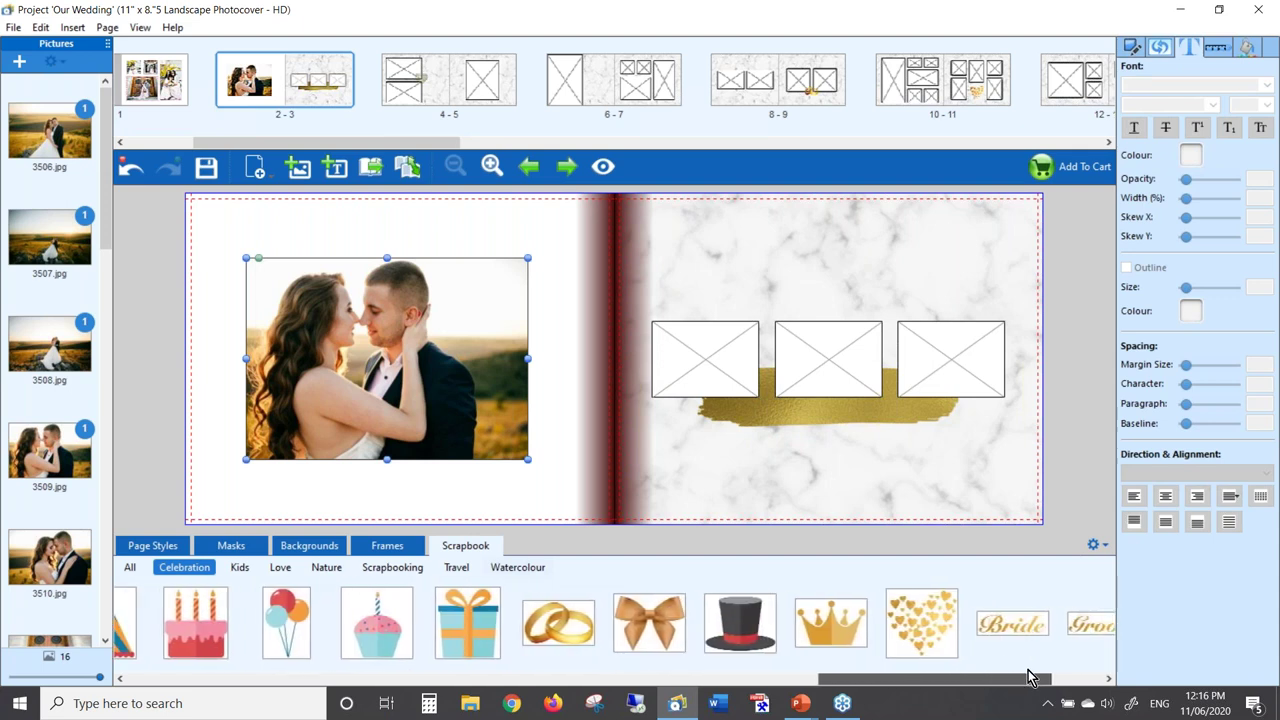
drag(930, 628, 247, 258)
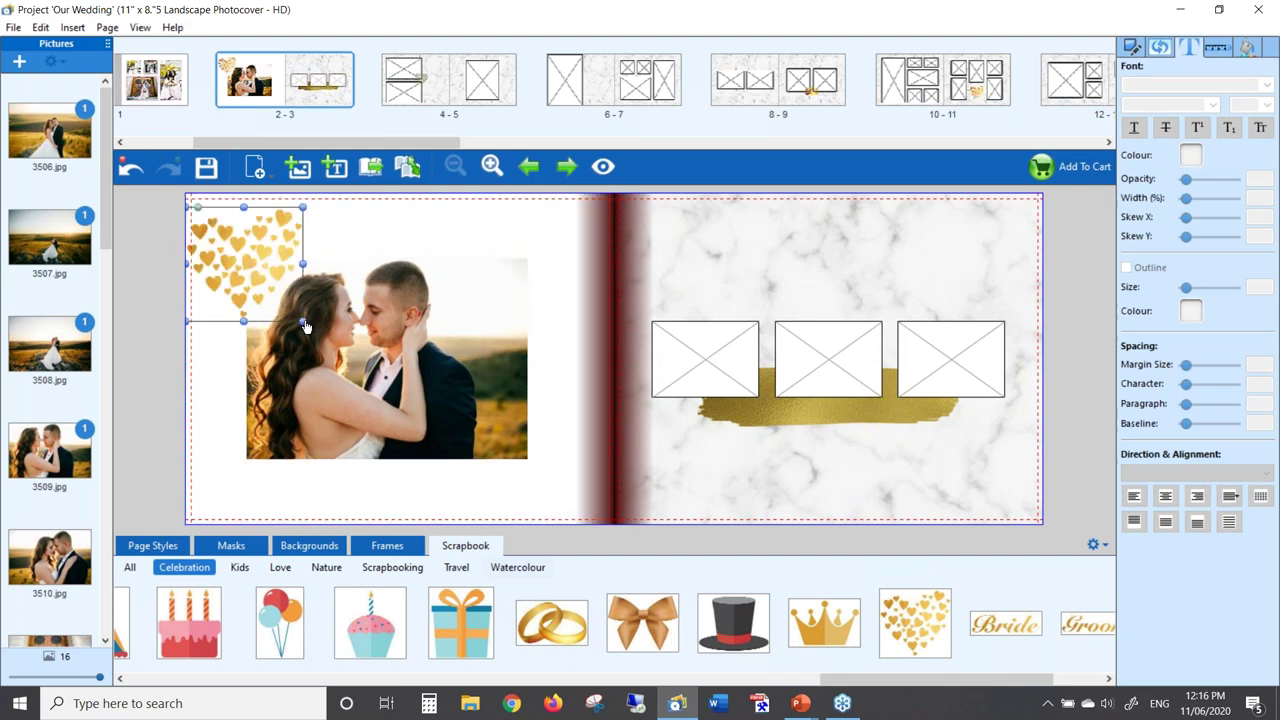
drag(304, 325, 243, 251)
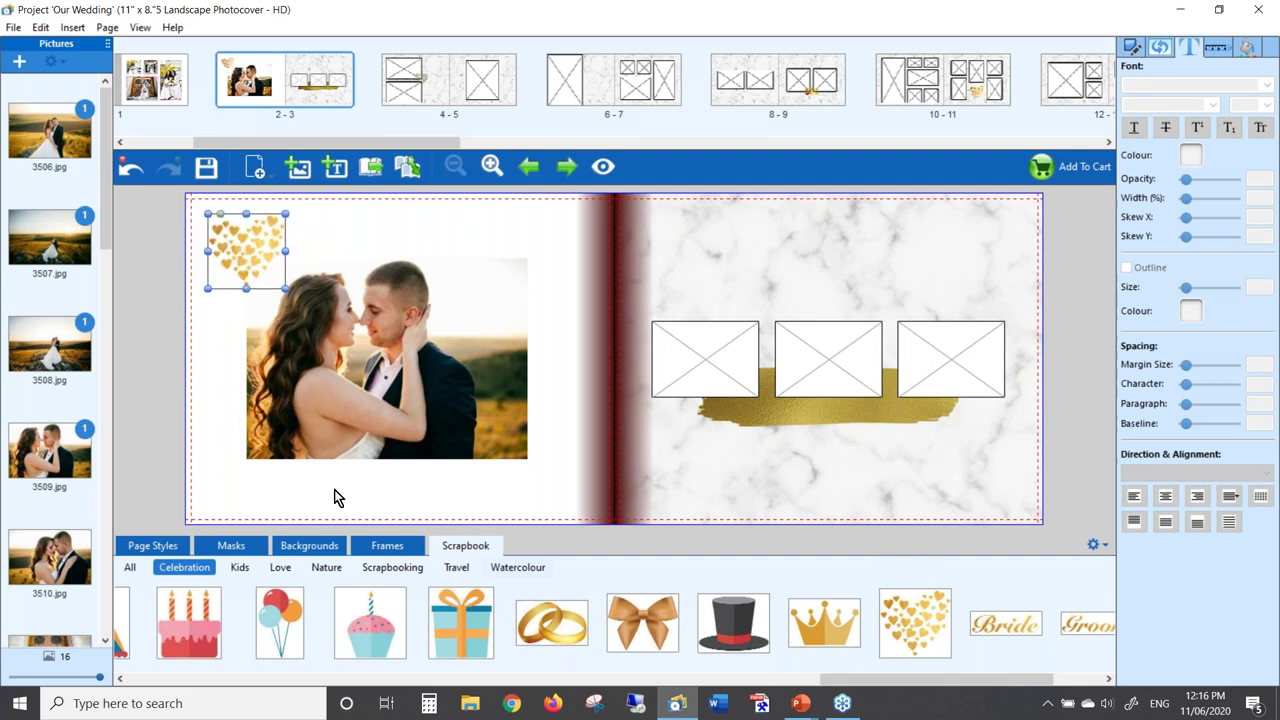
click(369, 490)
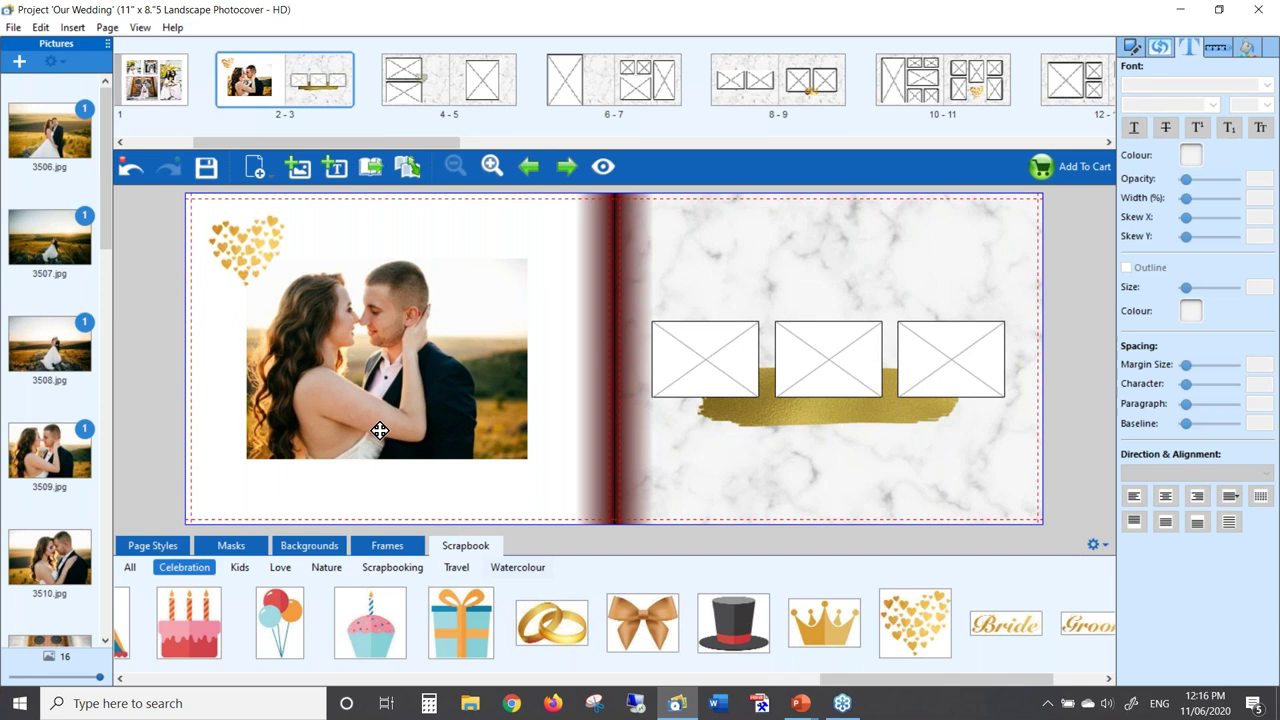
Step: Tilt the gold hearts graphic on page 2 slightly counter-clockwise
click(218, 247)
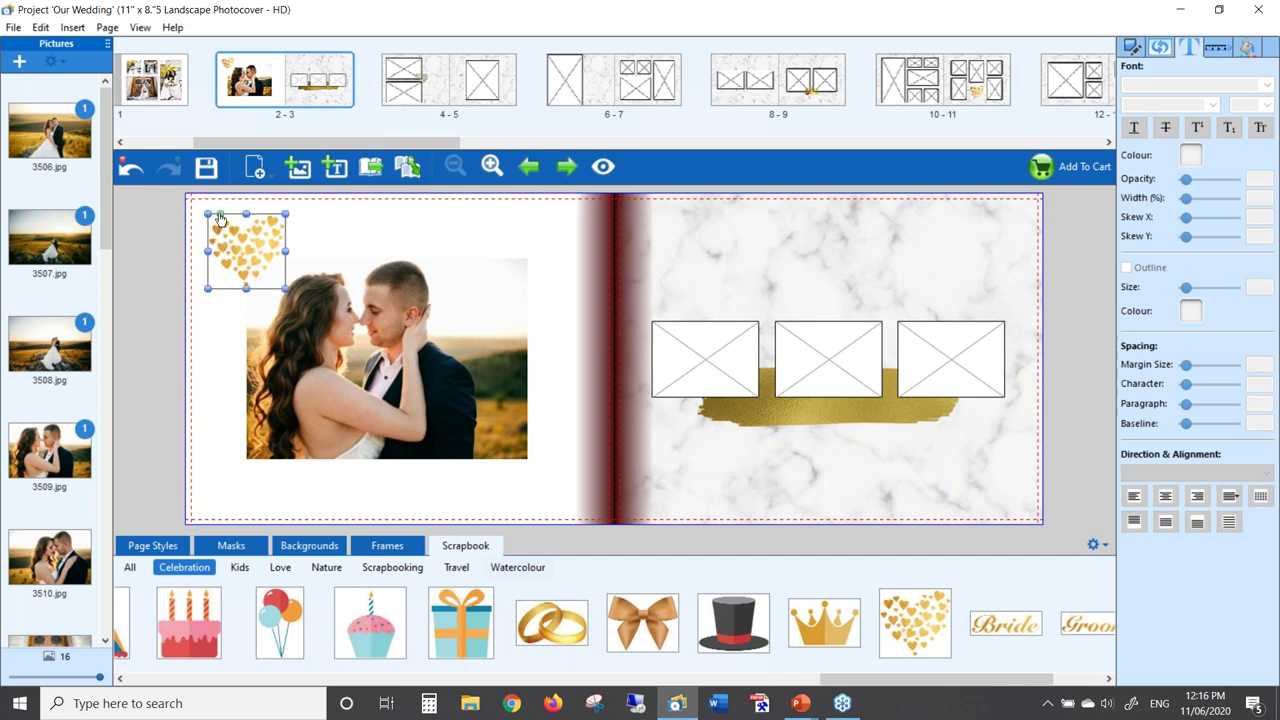
drag(220, 218, 211, 230)
click(316, 490)
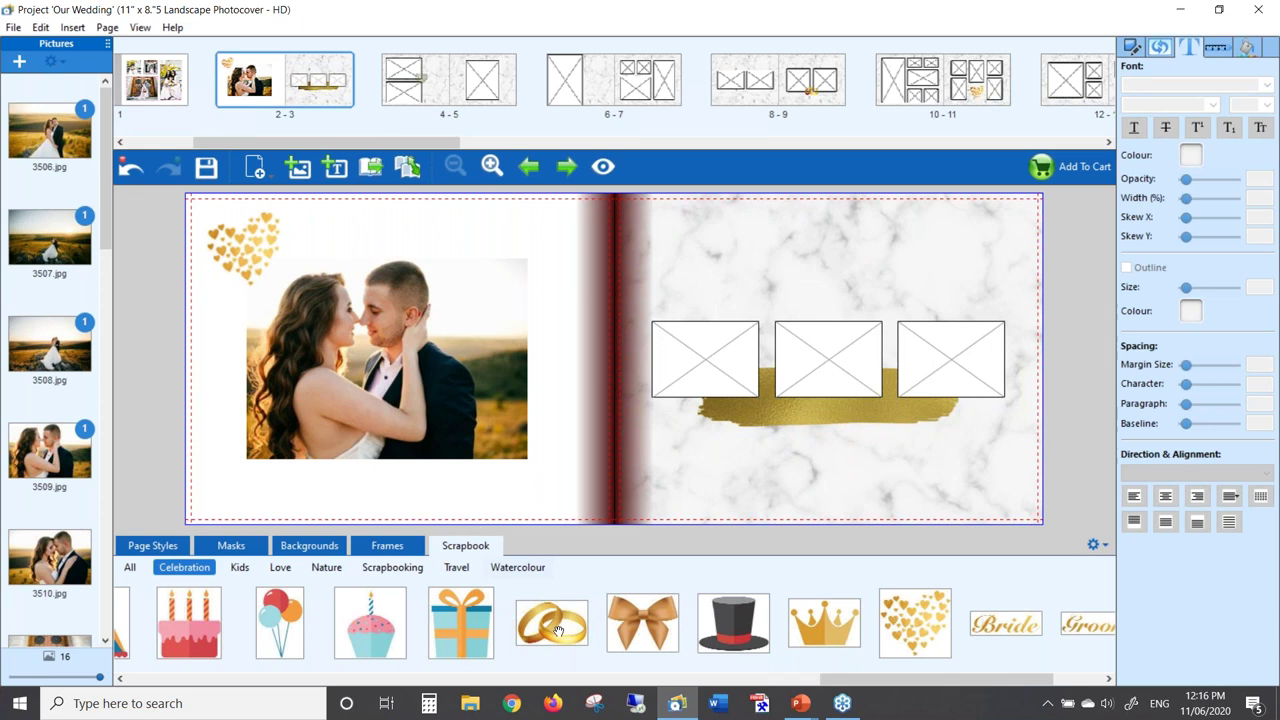
Step: Add the gold wedding rings scrapbook graphic at the lower-right corner of page 2's photo and shrink it
drag(557, 637, 517, 477)
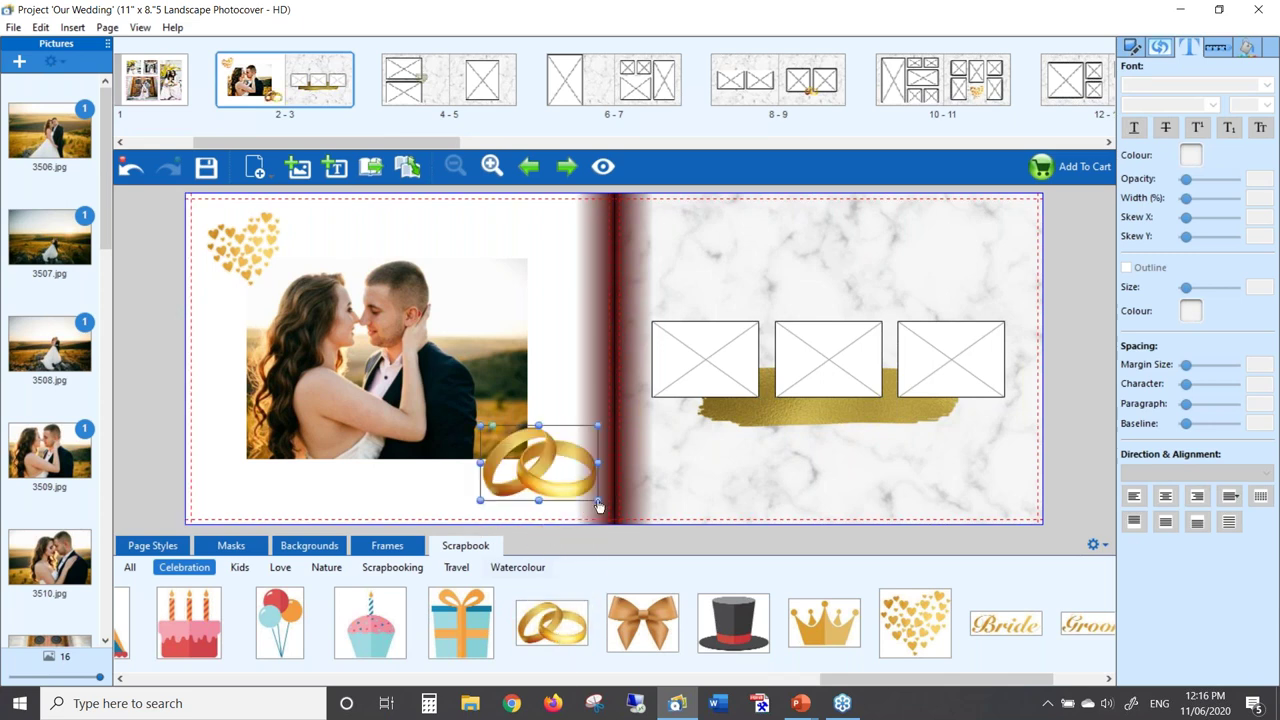
drag(600, 504, 564, 463)
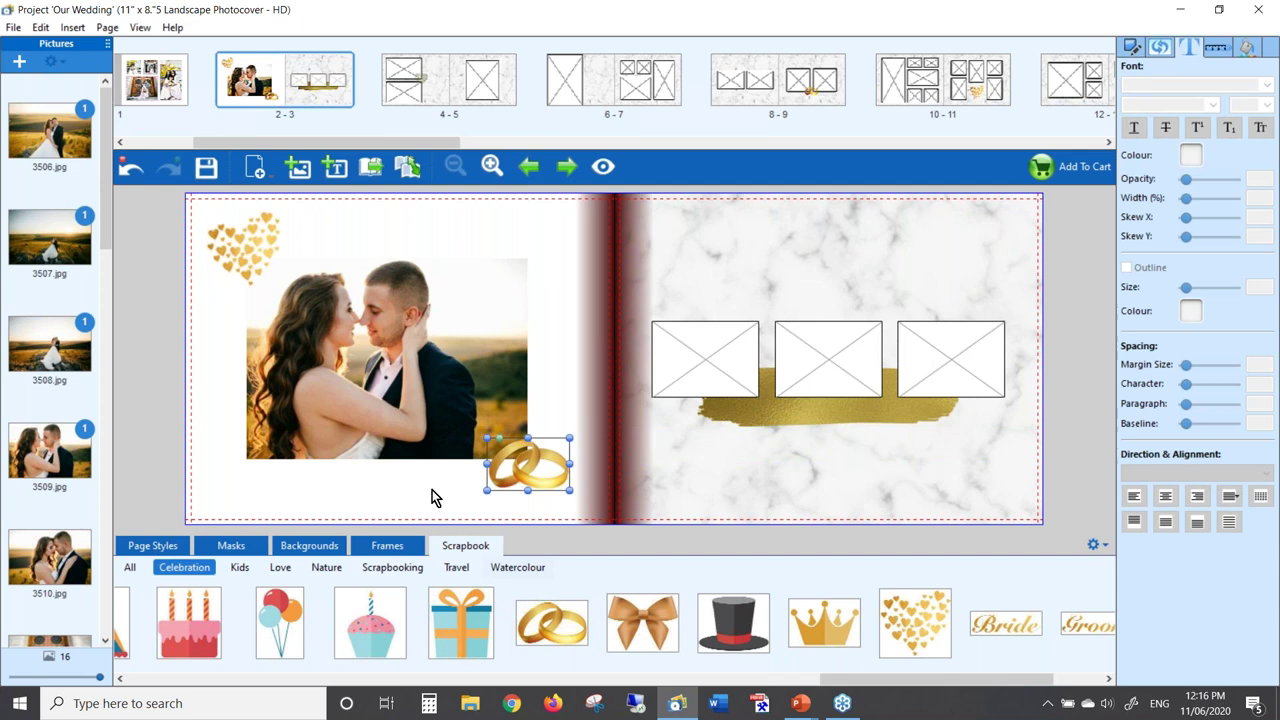
click(420, 503)
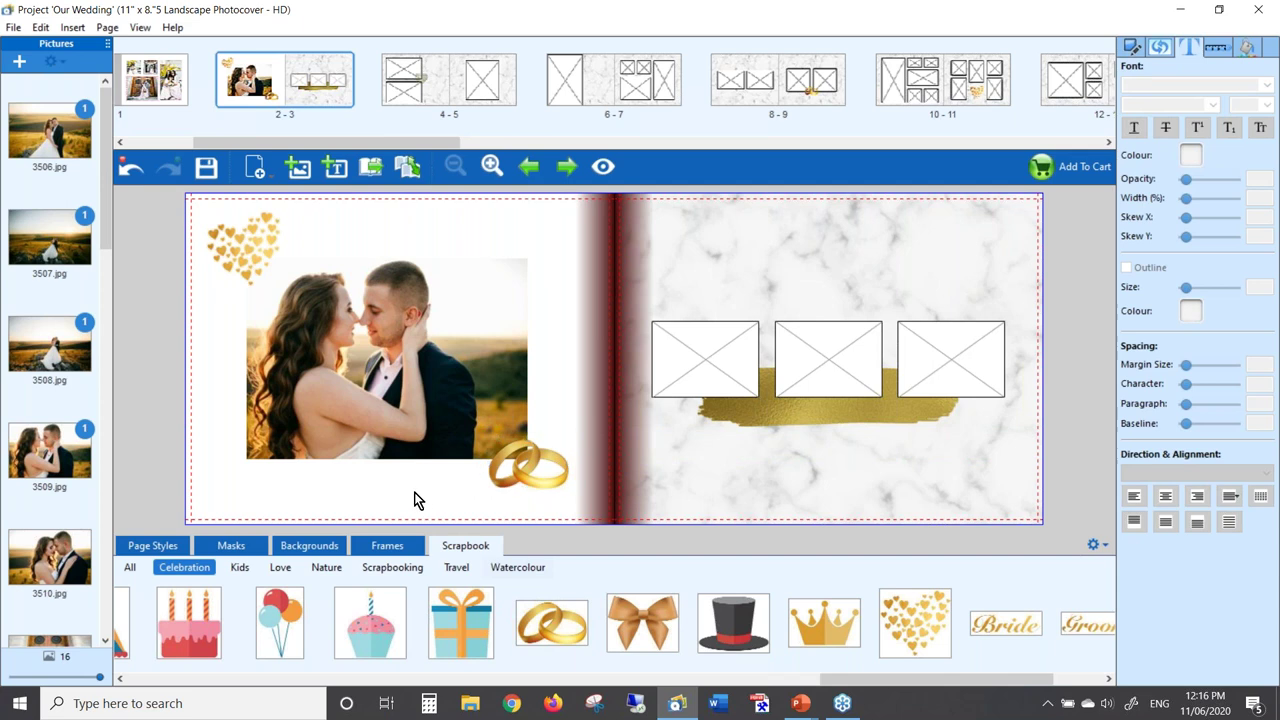
Step: Examine the ready-made layouts and scrapbook graphics on pages 8-9, 10-11, 14-15, 18-19 and 20-21
click(771, 83)
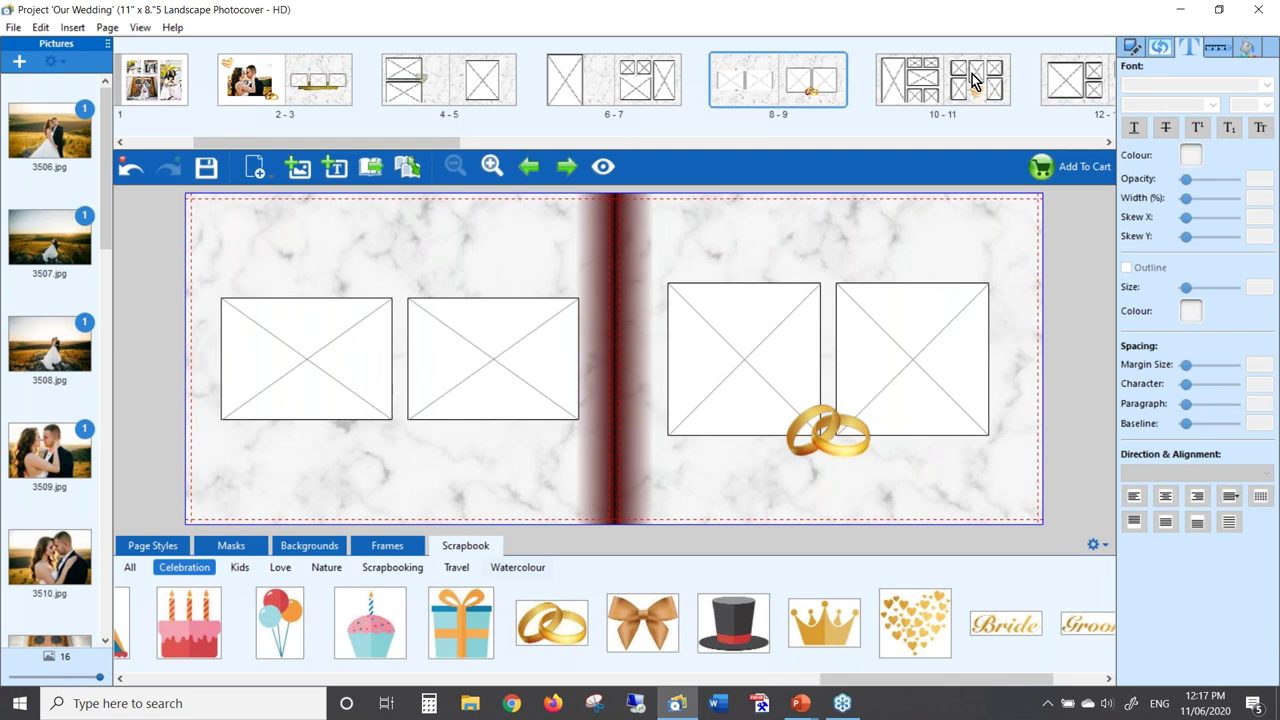
click(920, 90)
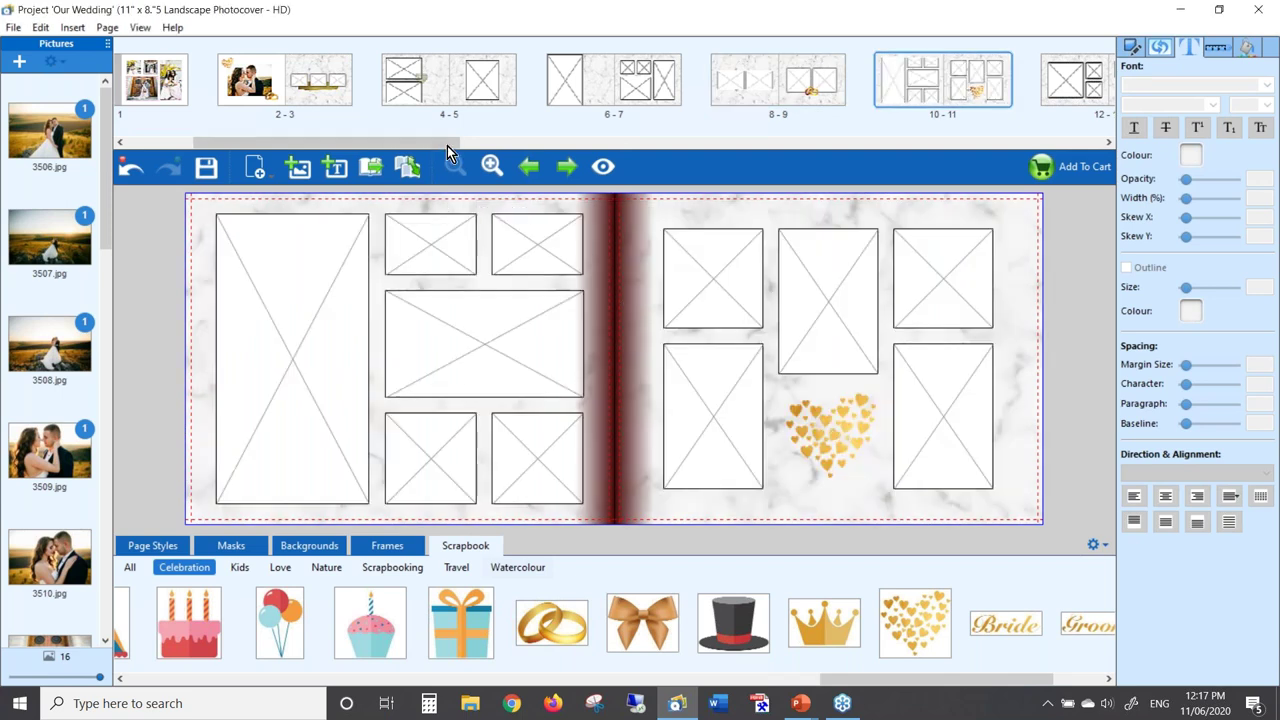
drag(447, 145, 647, 134)
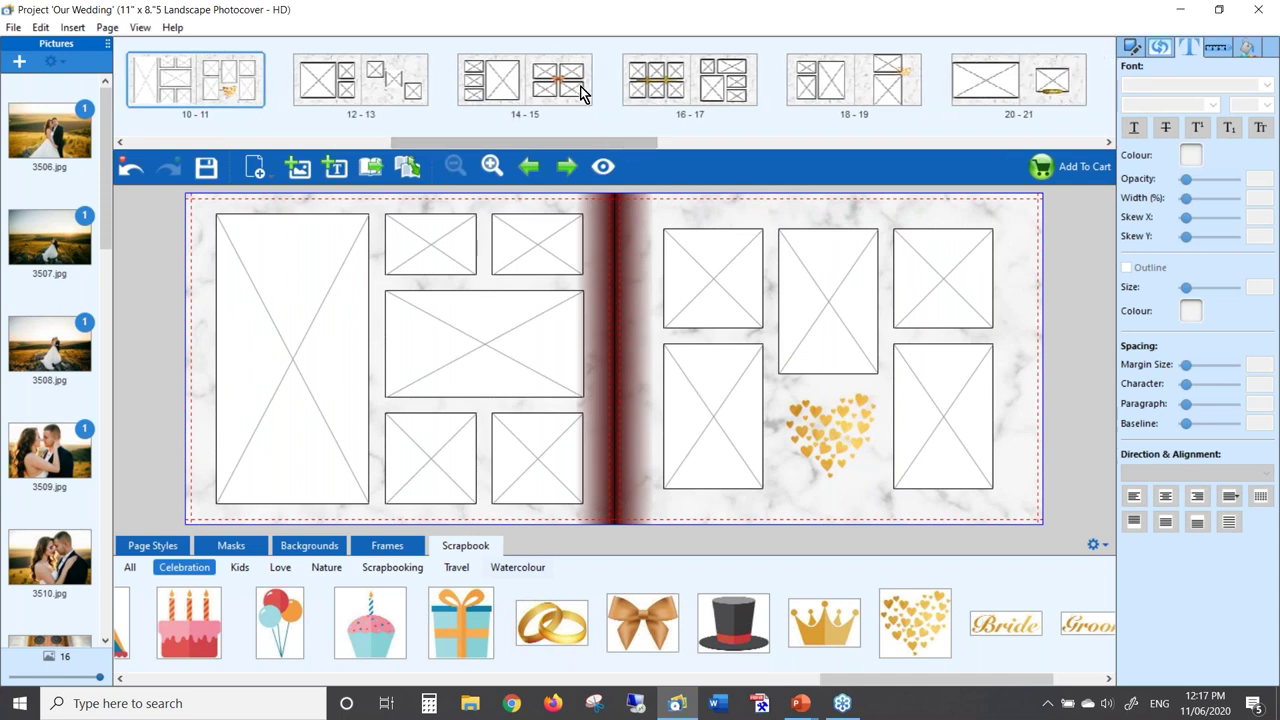
click(586, 91)
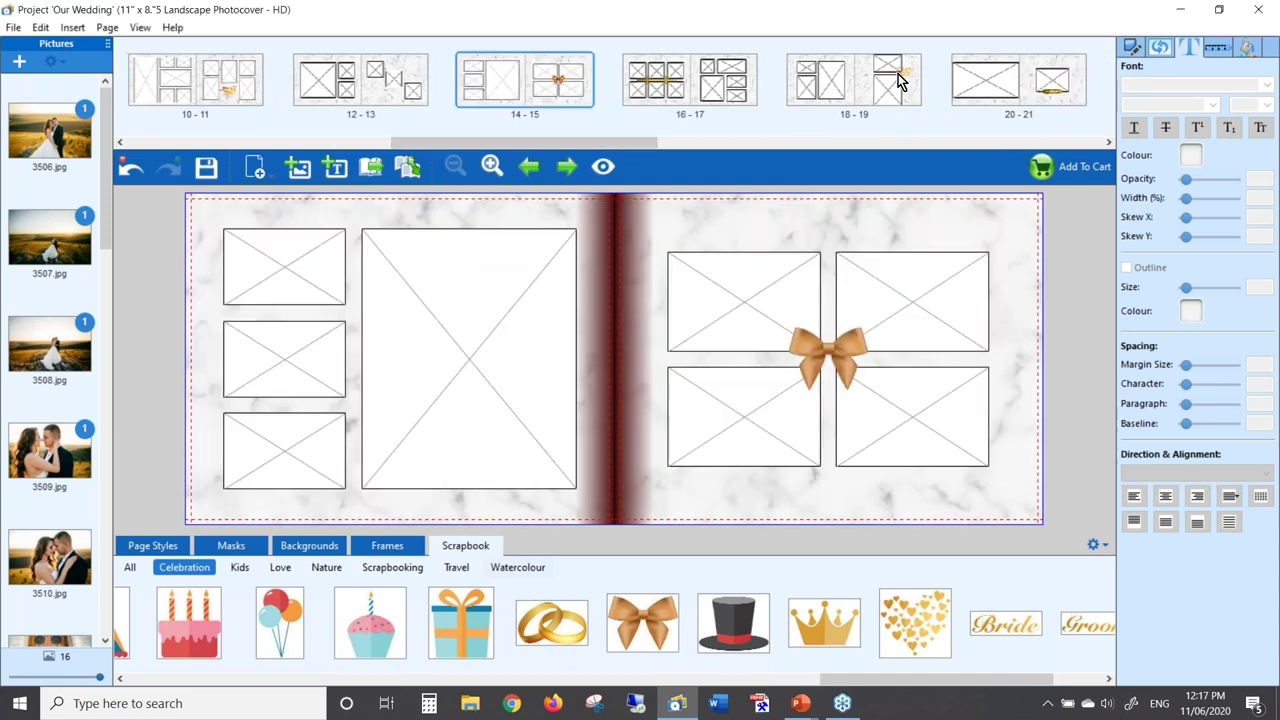
click(897, 76)
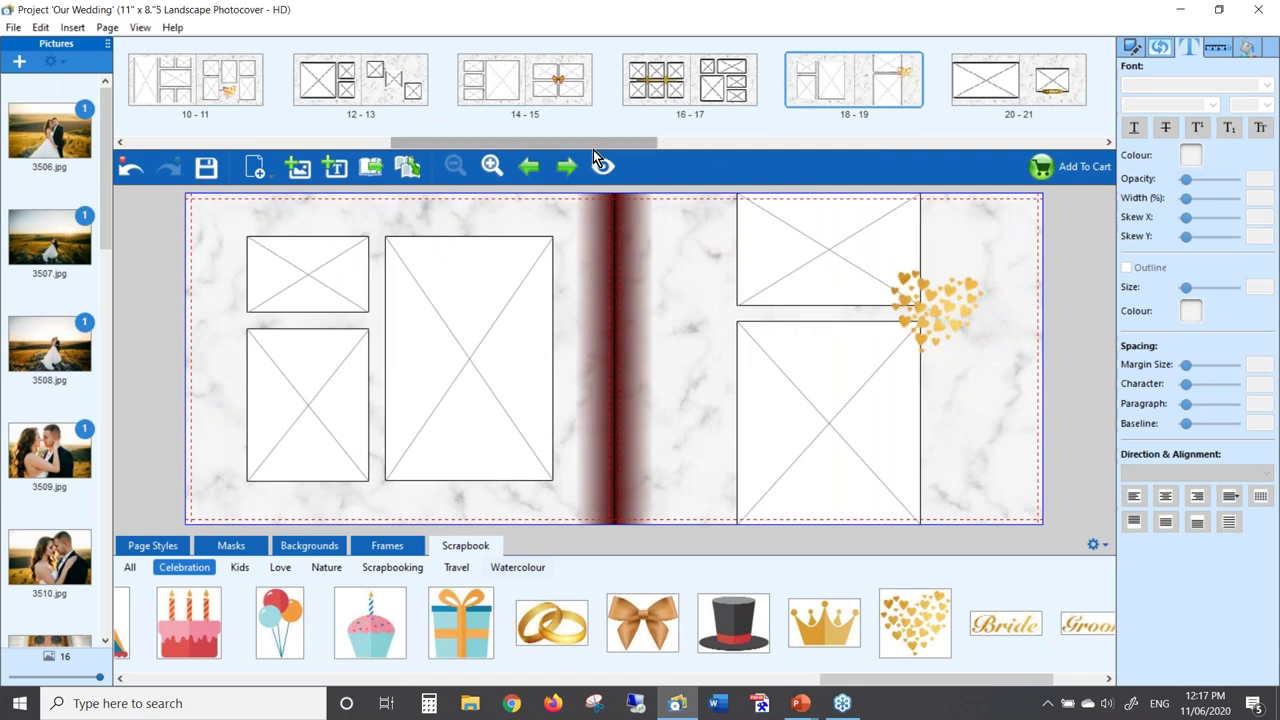
drag(598, 143, 698, 136)
click(675, 90)
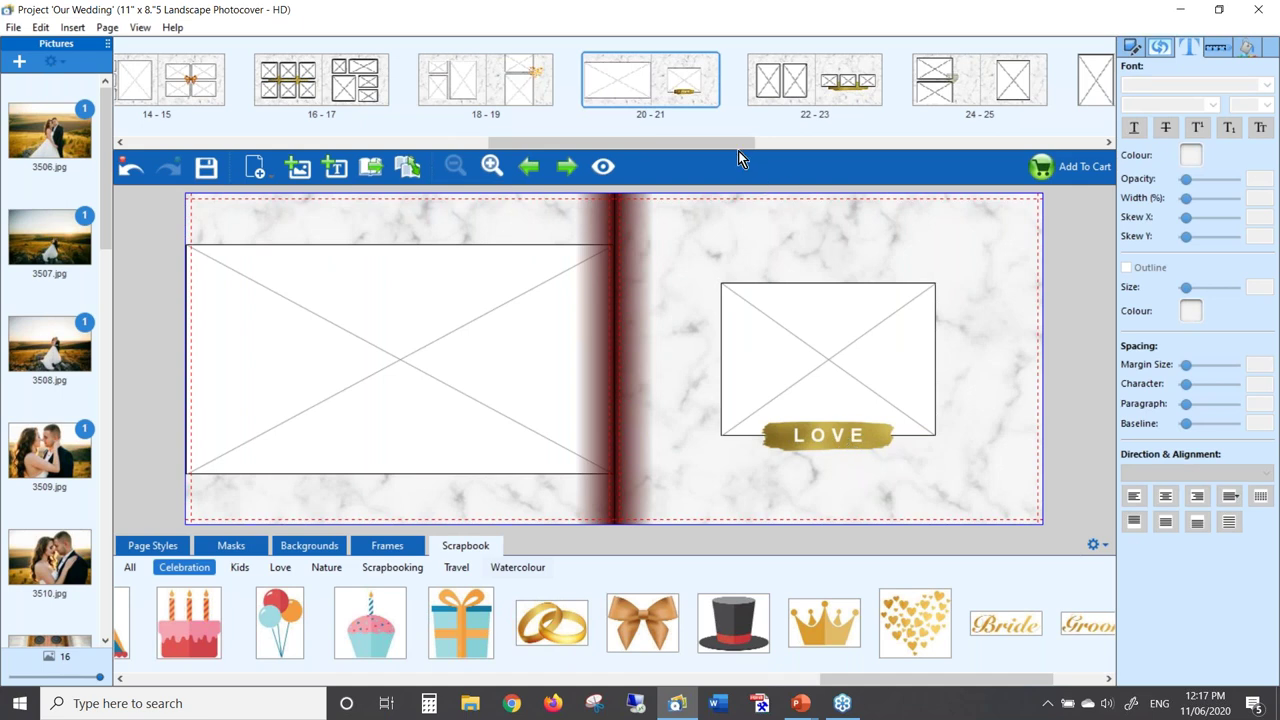
drag(737, 140, 294, 82)
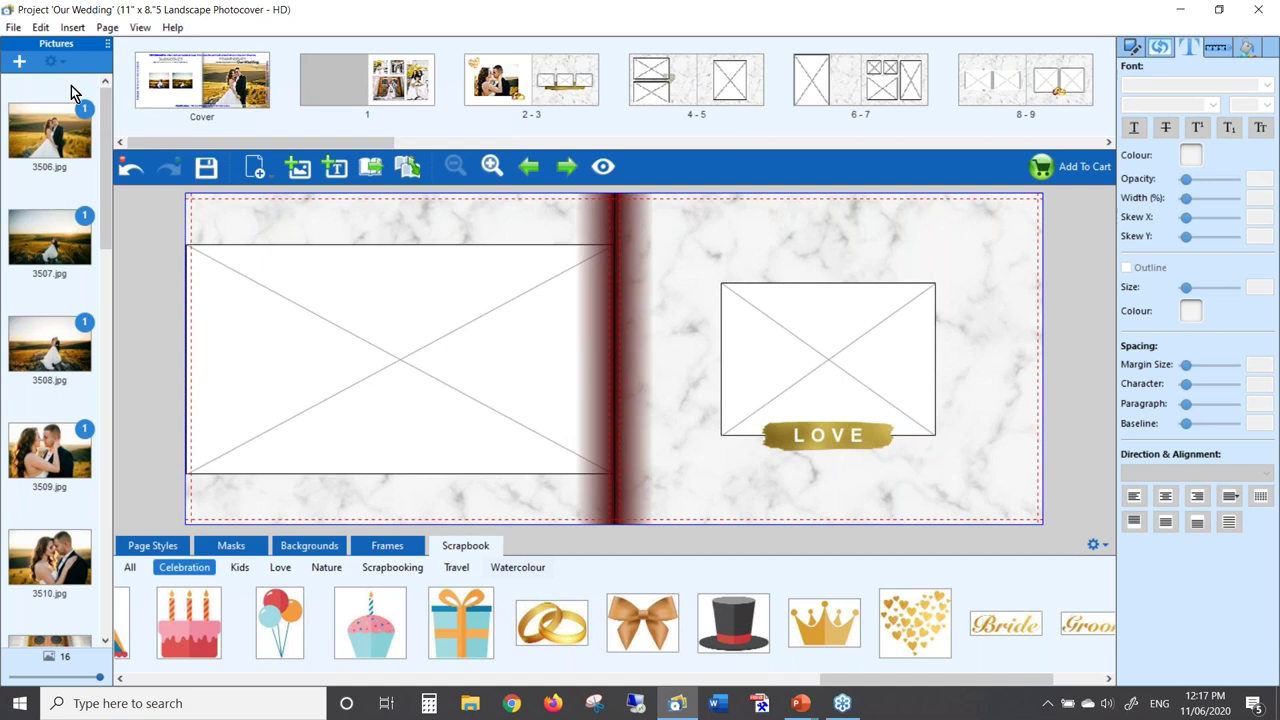
key(alt+Tab)
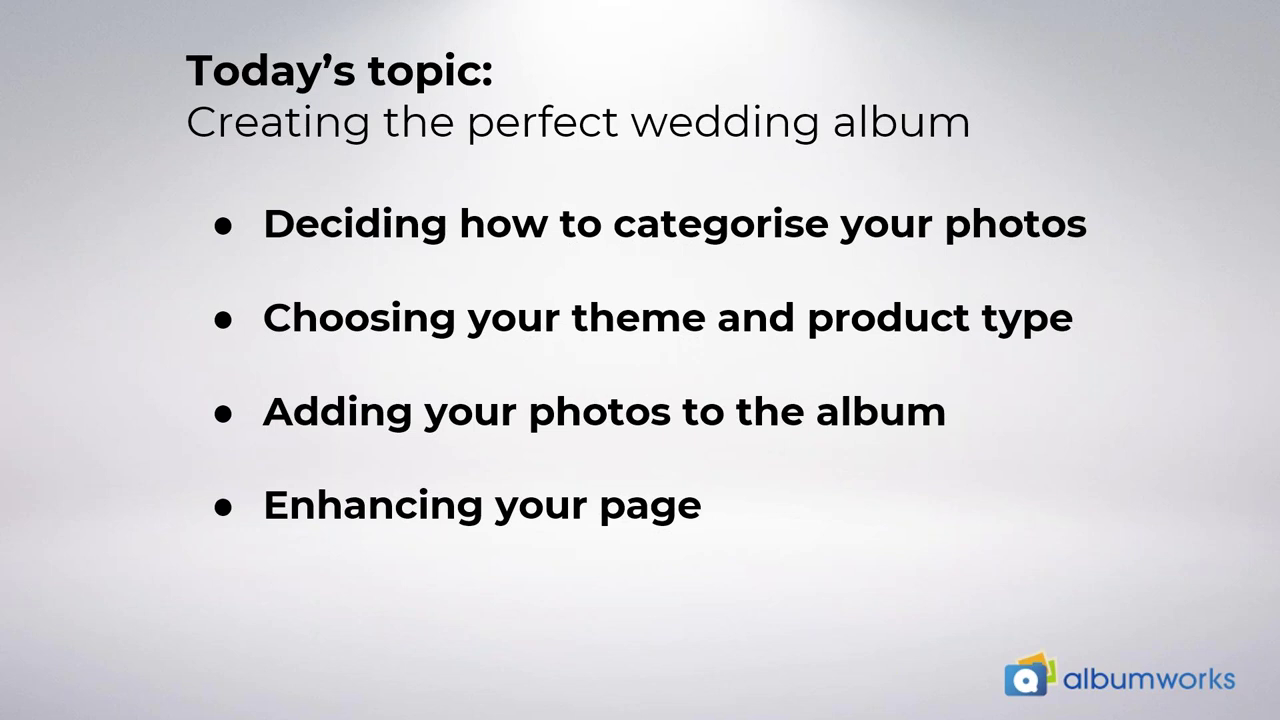
key(Right)
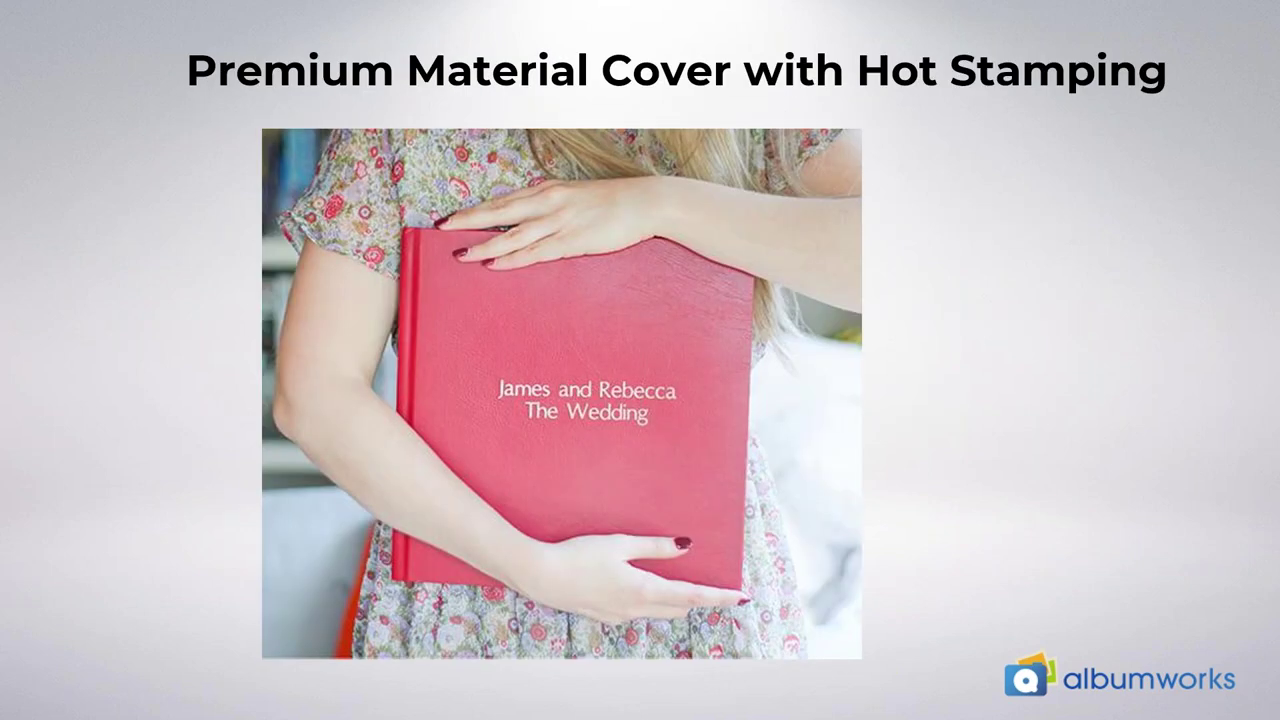